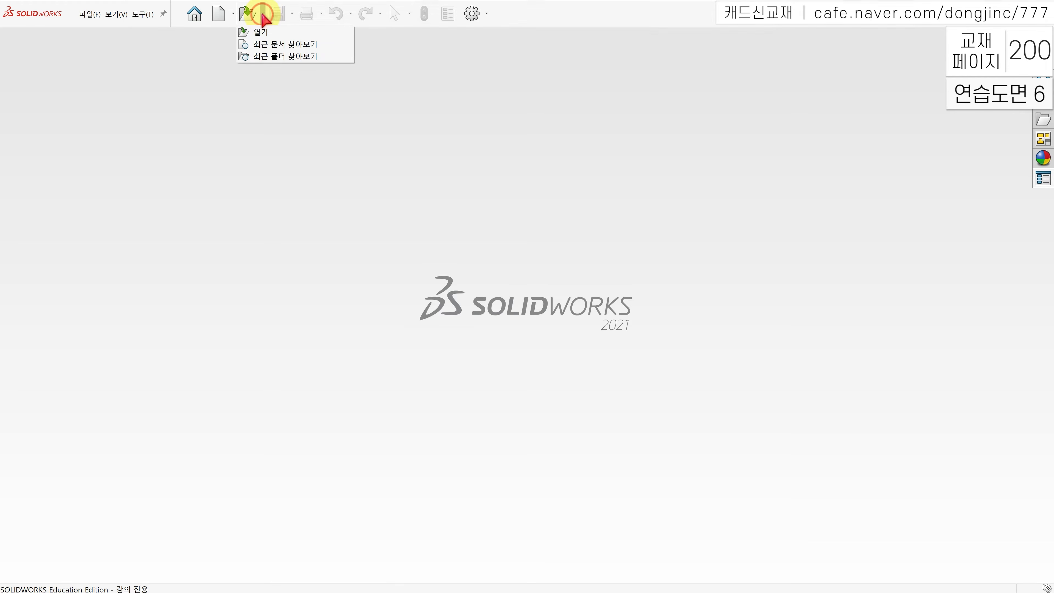
Step: Open the recent drawing "글로브 밸브 조립도, 분해도.SLDDRW" and add a second drawing sheet to it
click(266, 45)
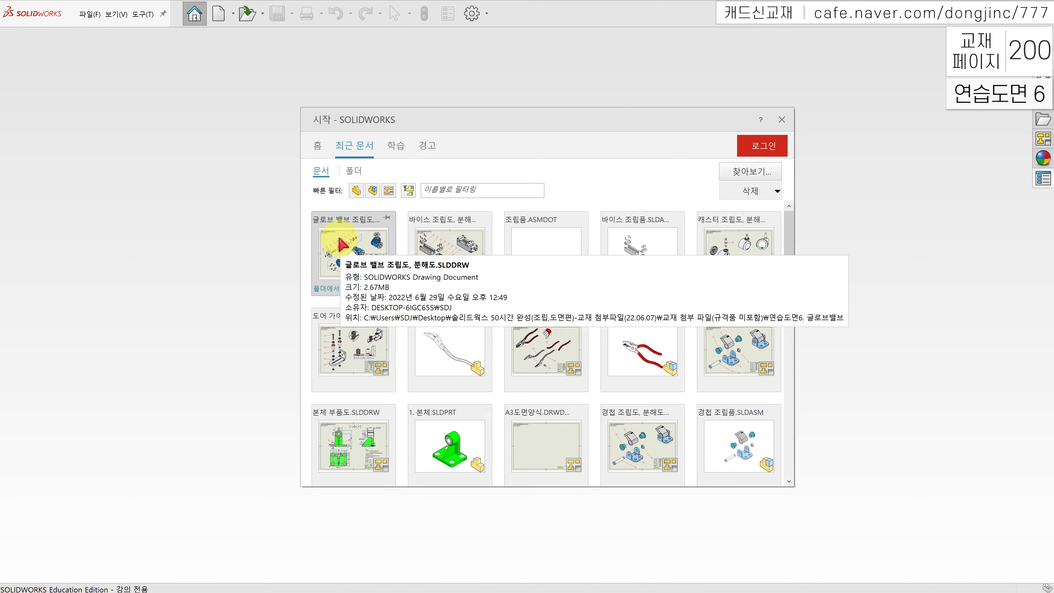
click(343, 243)
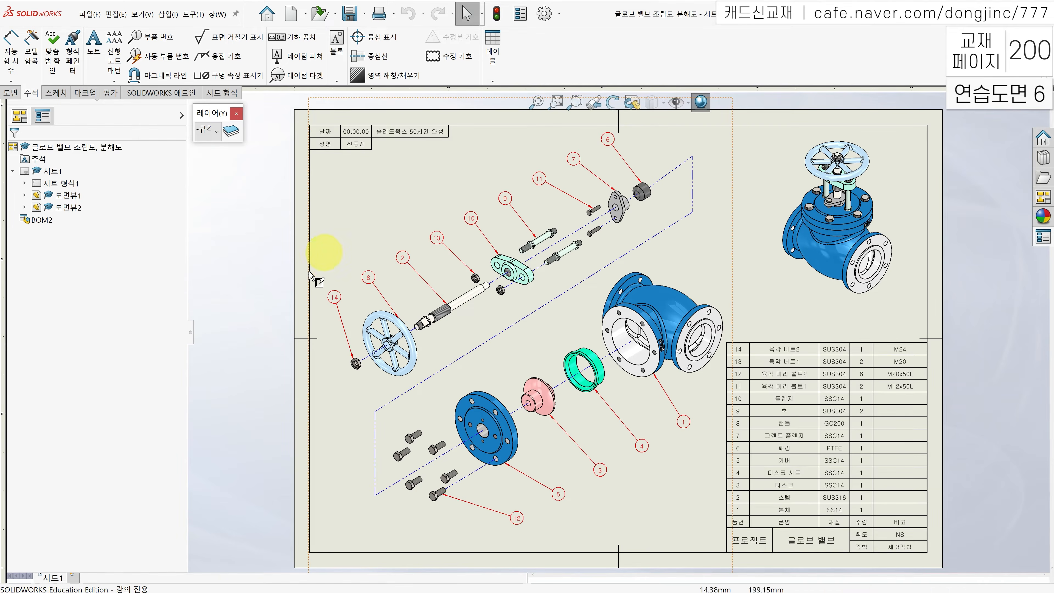
click(75, 575)
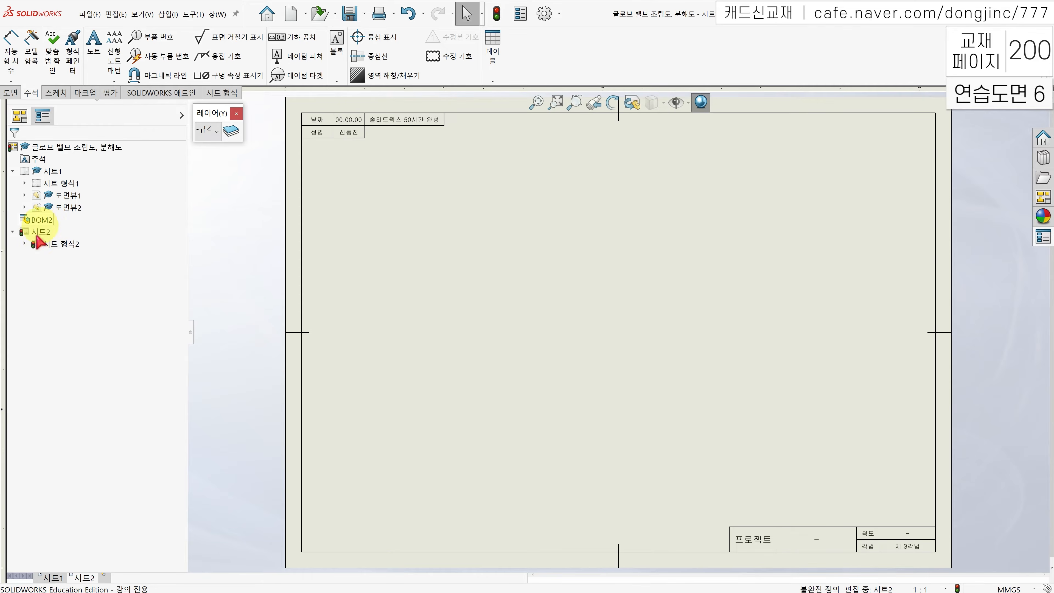
click(497, 14)
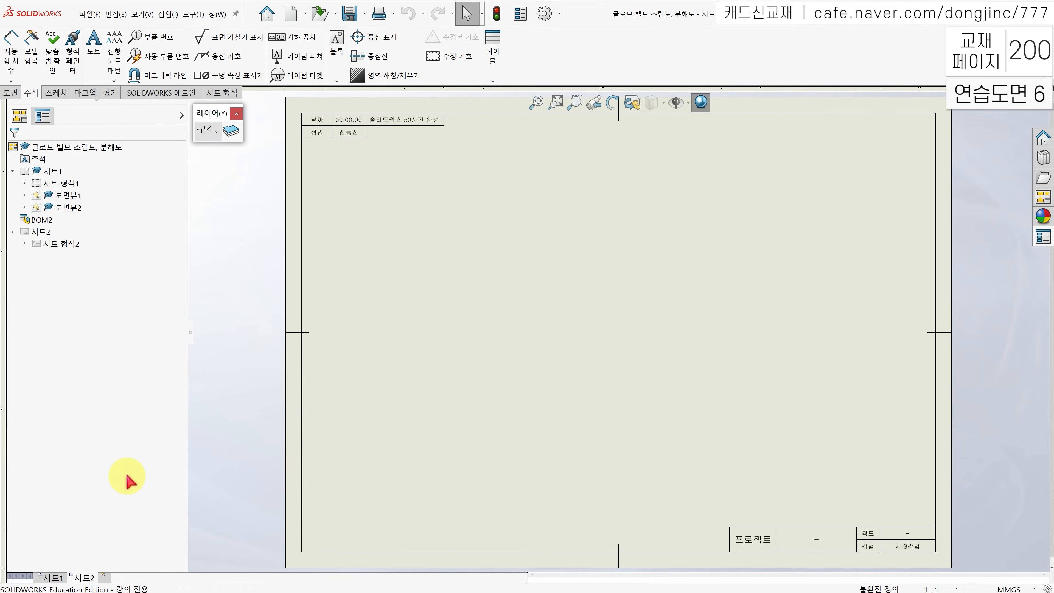
click(50, 578)
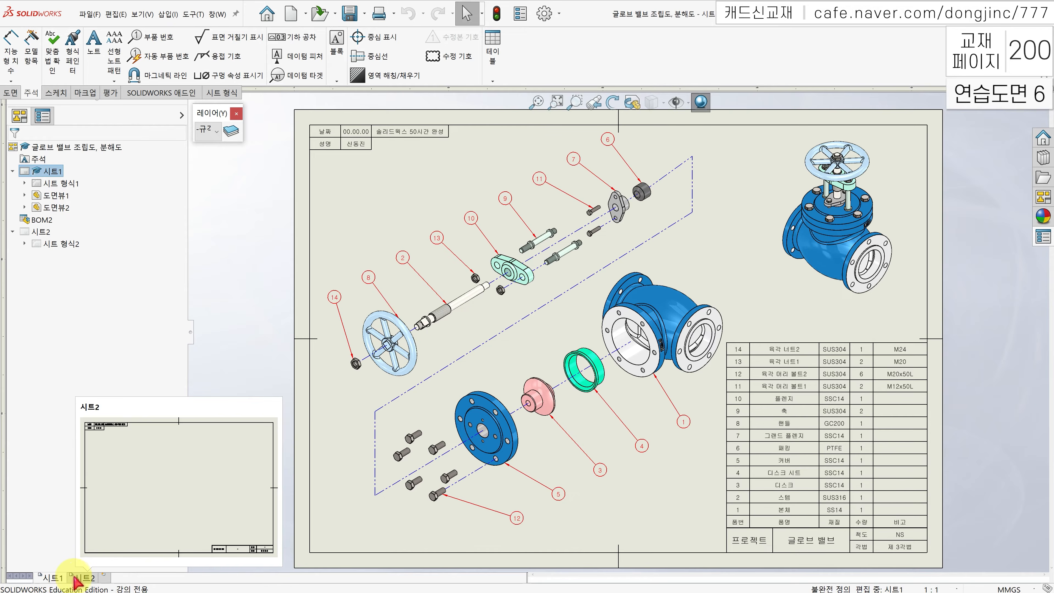
click(83, 578)
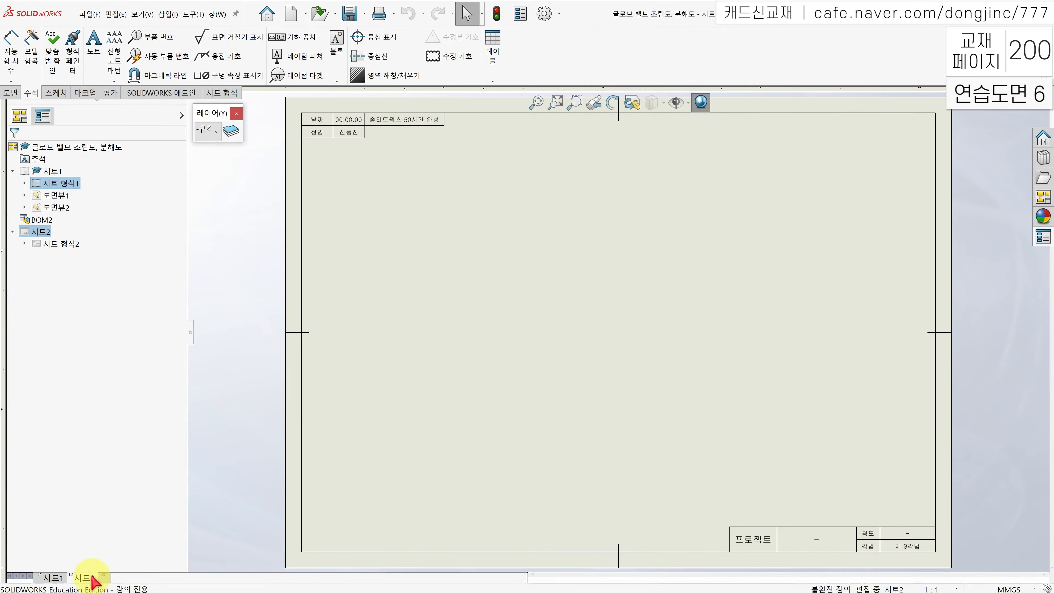
Step: Fill in the second sheet's title block with the project name 글로브 밸브 and the scale NS
double_click(815, 540)
click(815, 539)
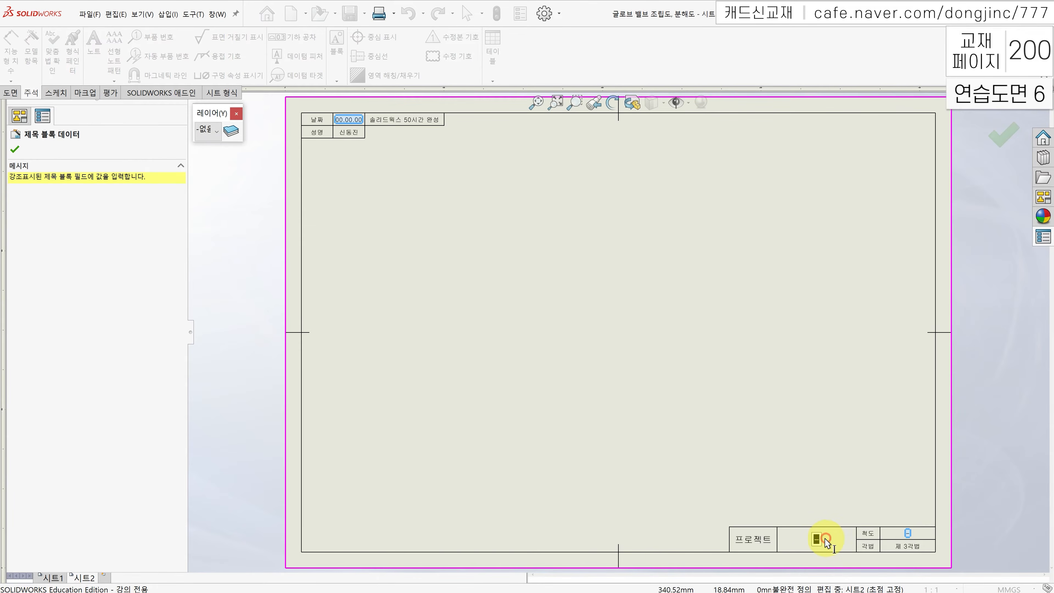
key(BackSpace)
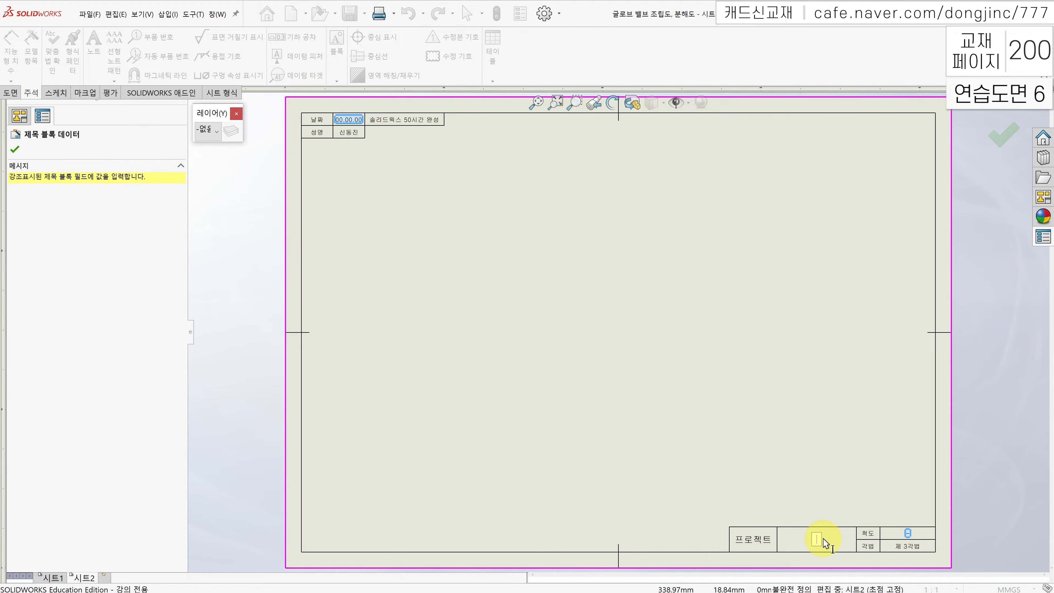
text(글로브 밸브)
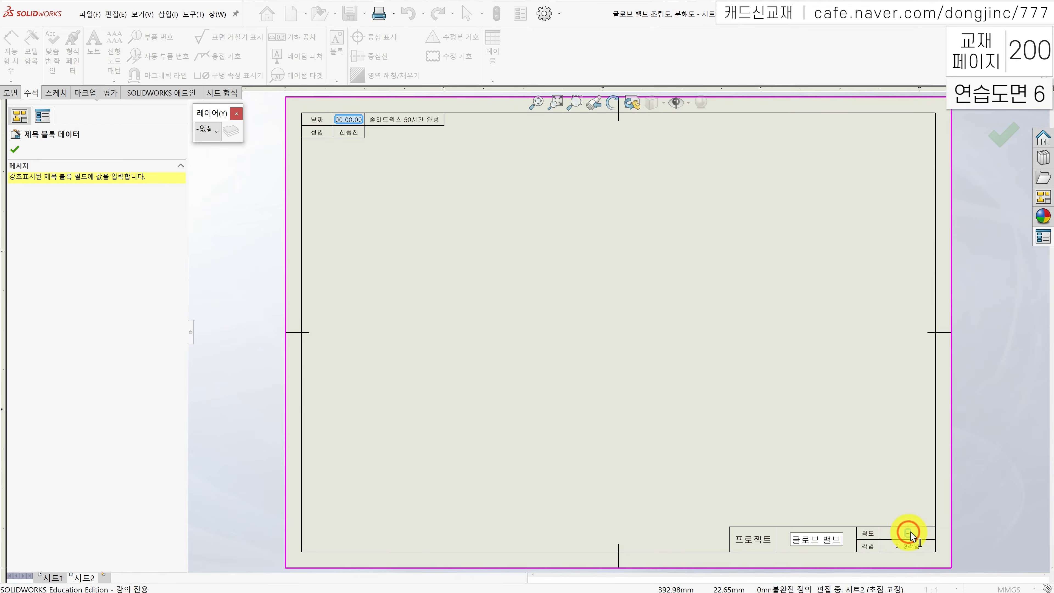
click(916, 532)
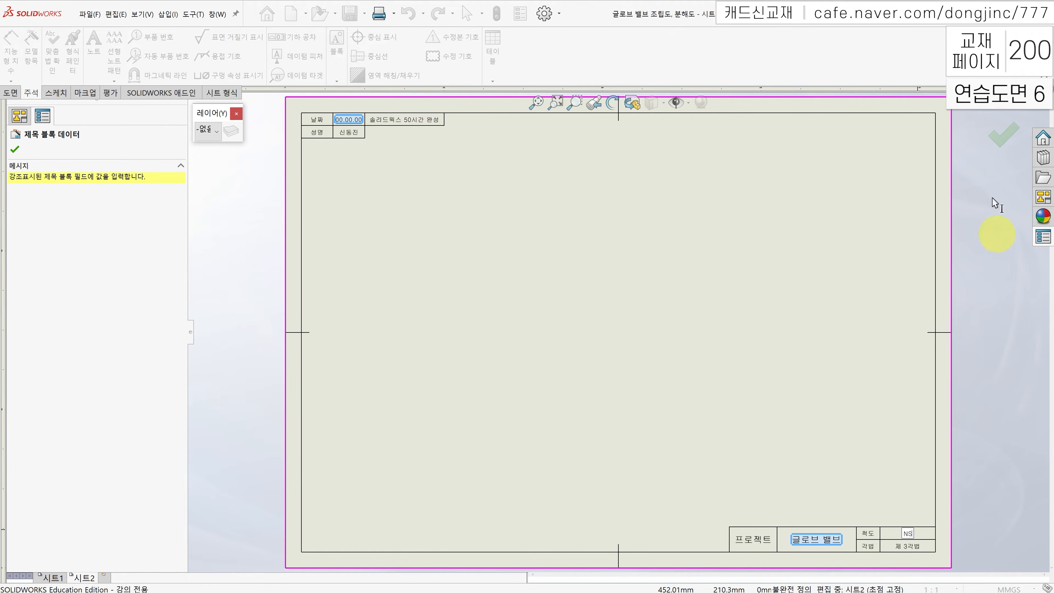
click(998, 143)
click(997, 146)
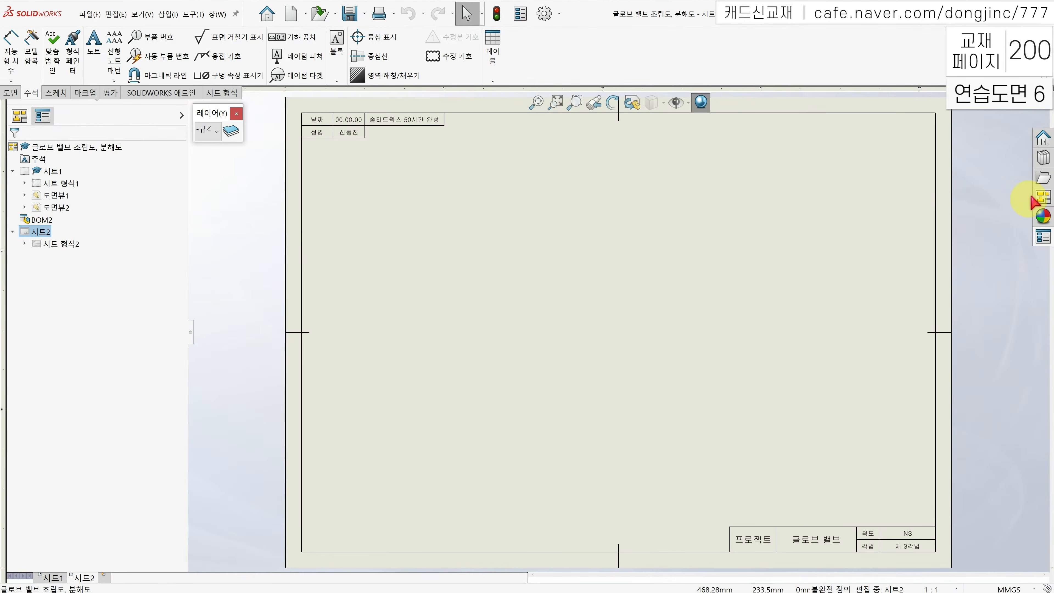
Step: Place the valve assembly's right-side view (*우측면) near the middle of the sheet and display it shaded with edges
click(1042, 196)
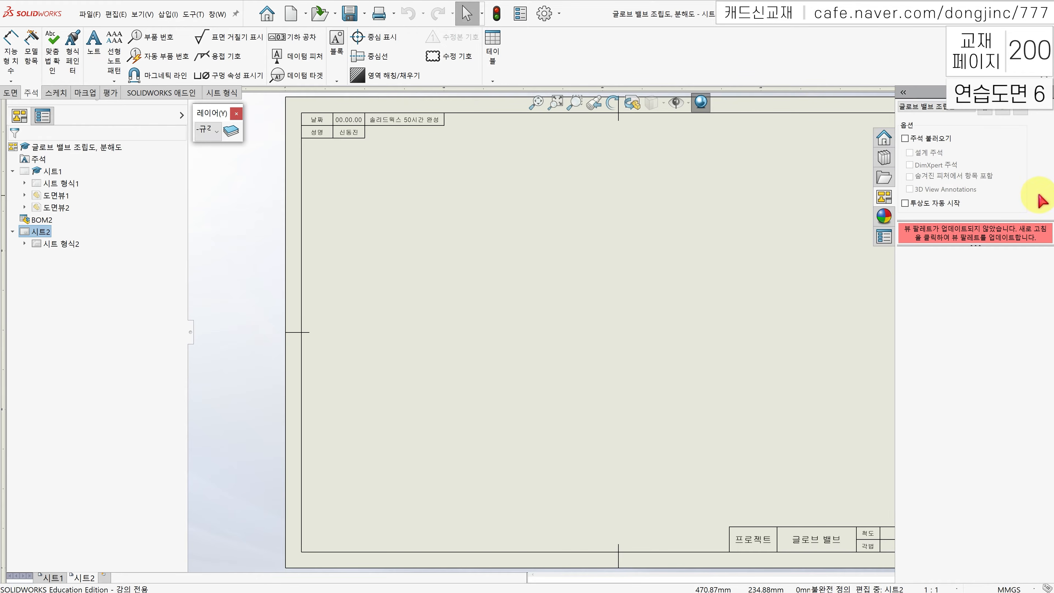
click(1001, 110)
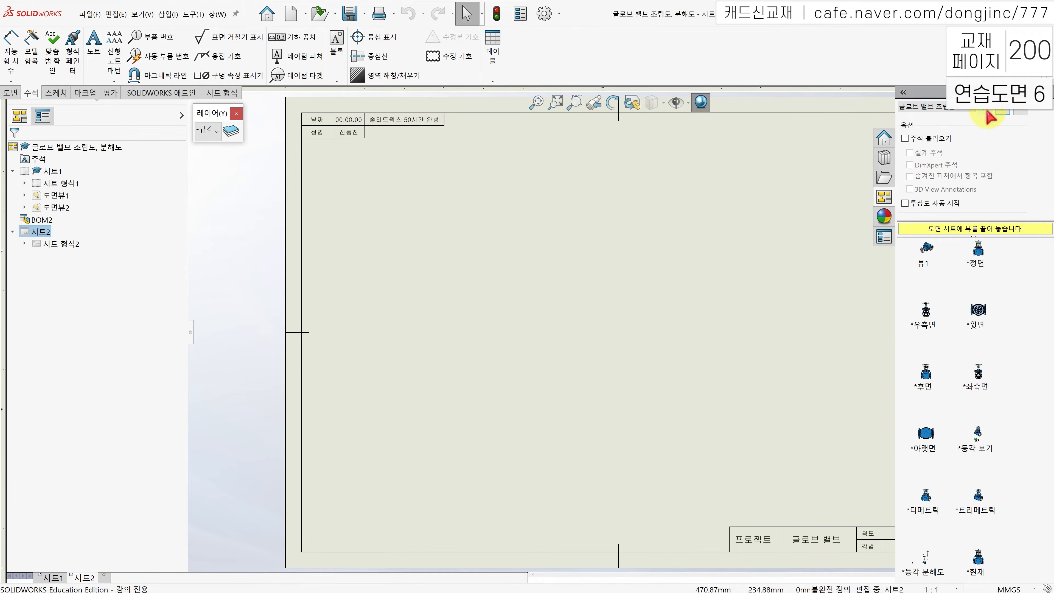
drag(926, 316, 629, 328)
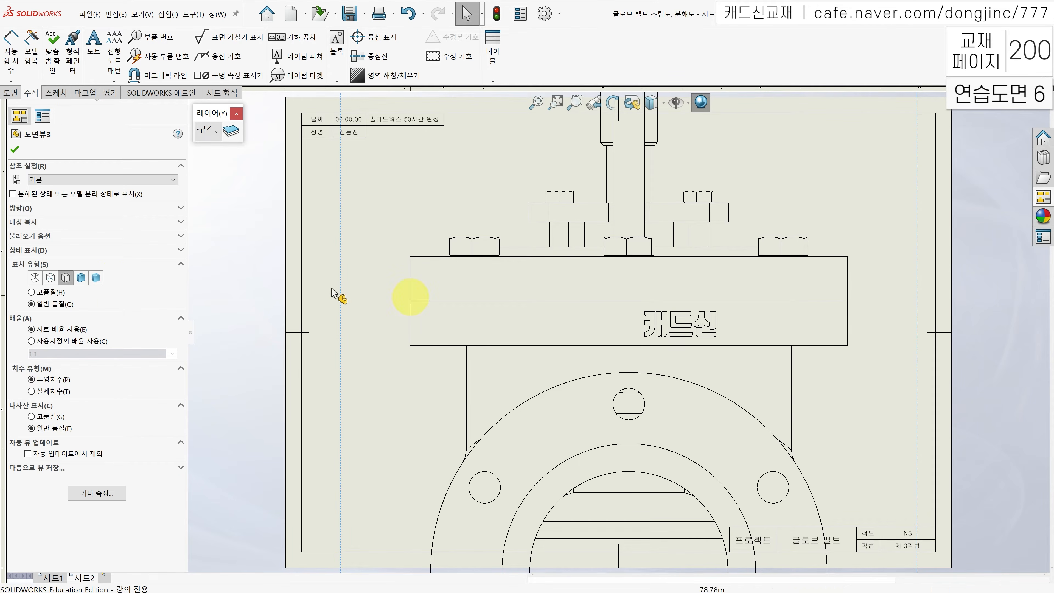
click(82, 278)
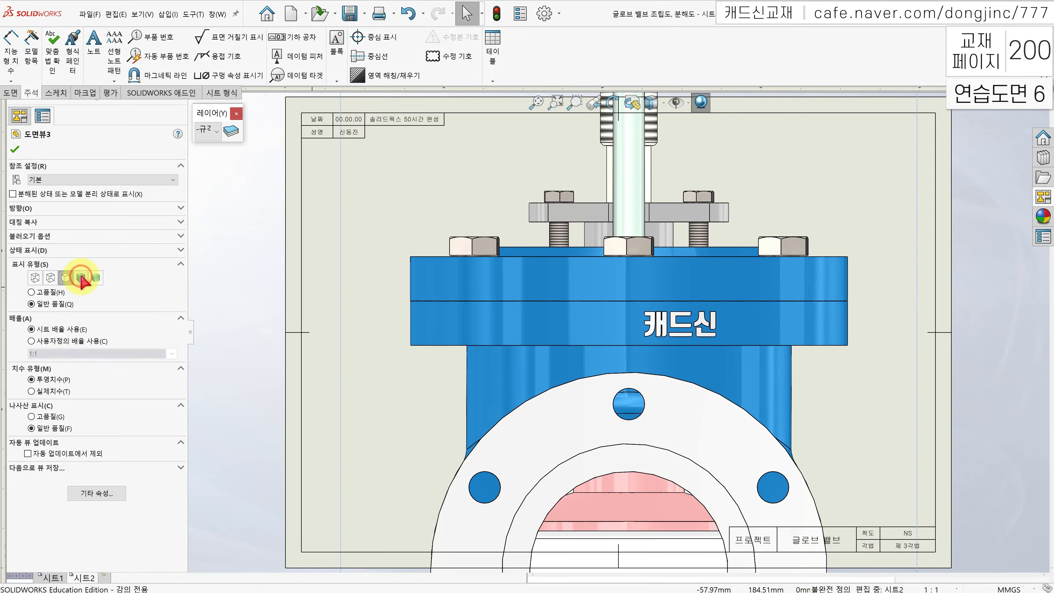
Step: Set the valve view's custom scale to 1:4 and move the view down toward the sheet's lower border
click(69, 343)
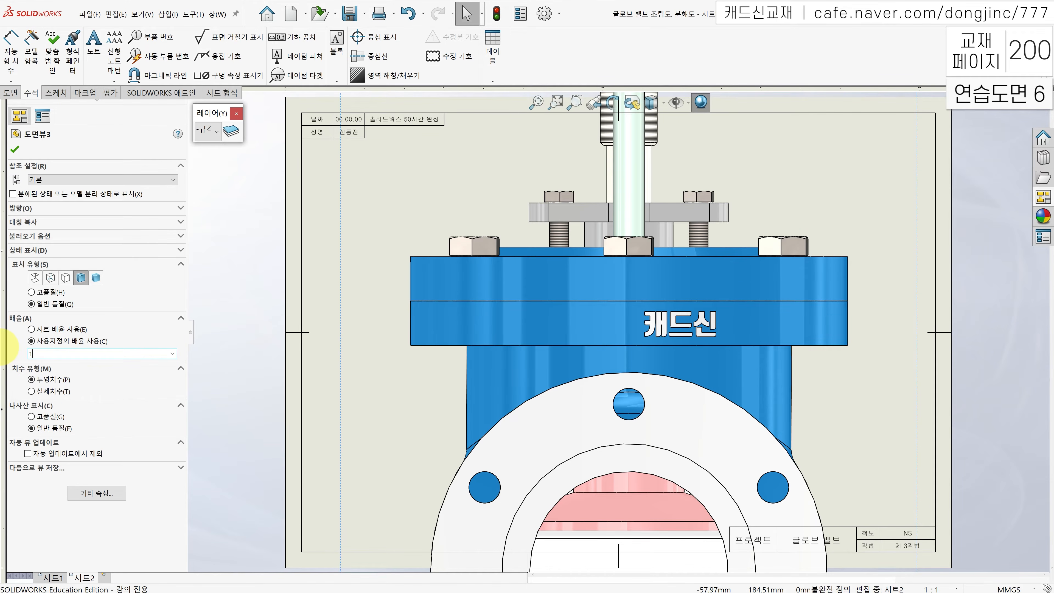
key(Return)
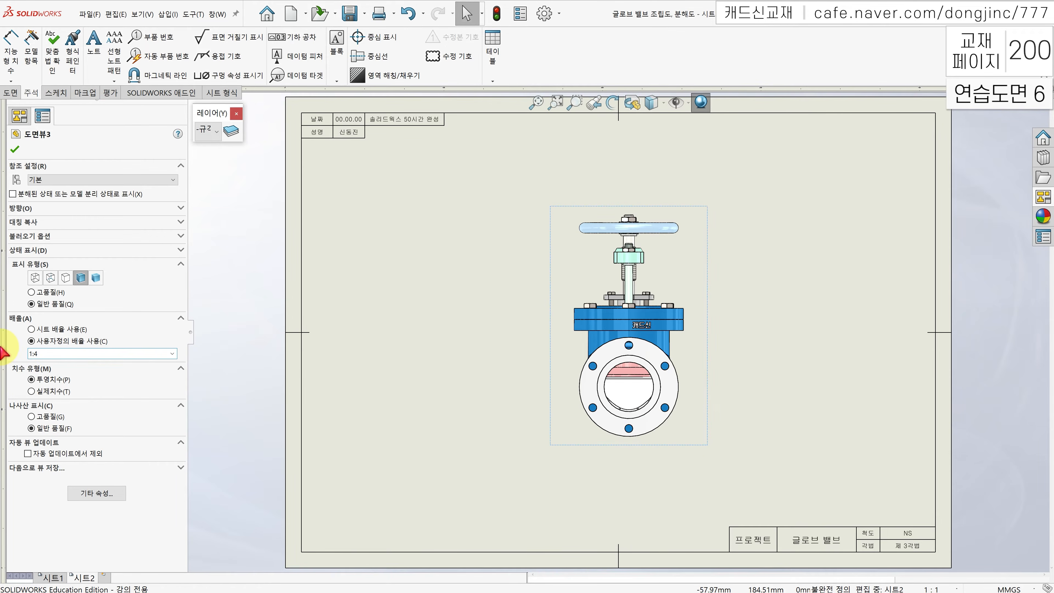
mouse_move(564, 449)
mouse_down()
mouse_move(552, 507)
mouse_move(568, 541)
mouse_up()
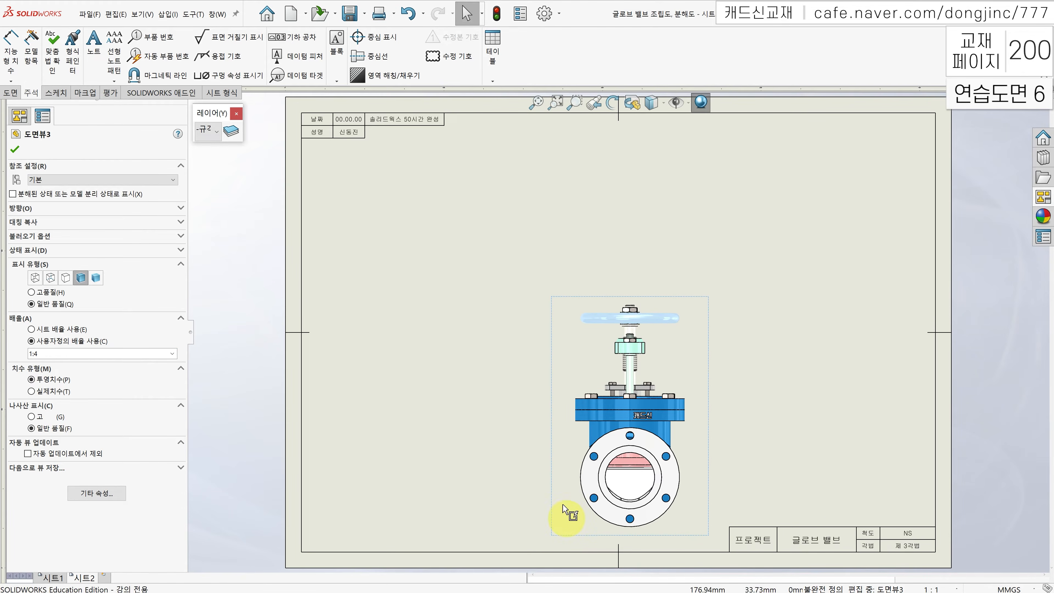
click(479, 415)
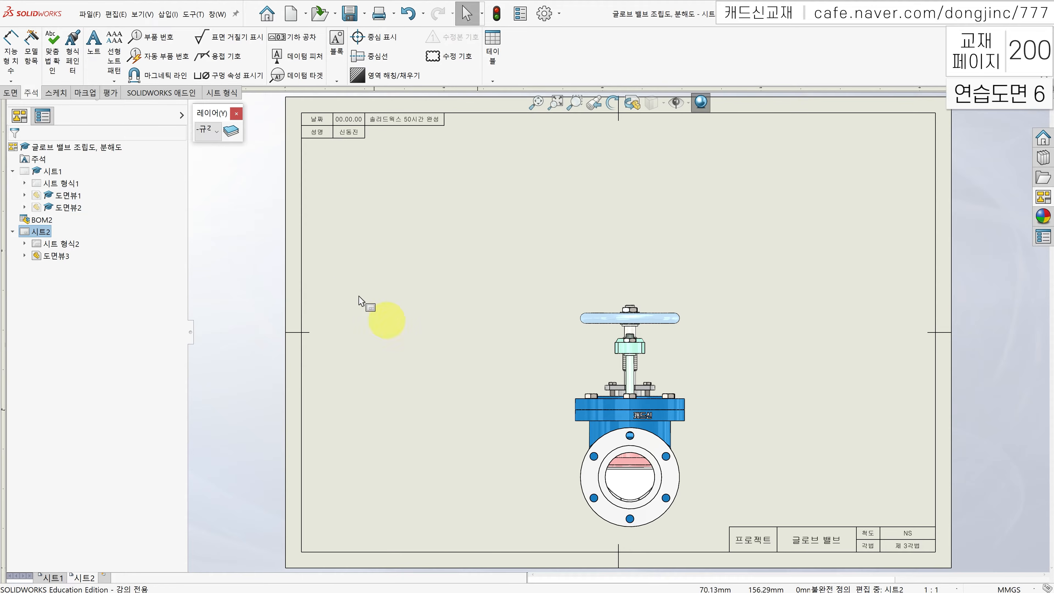
Step: Create a section view with a vertical cutting line through the flange's centre, reversed direction and no excluded components, placed left of the valve view
click(11, 92)
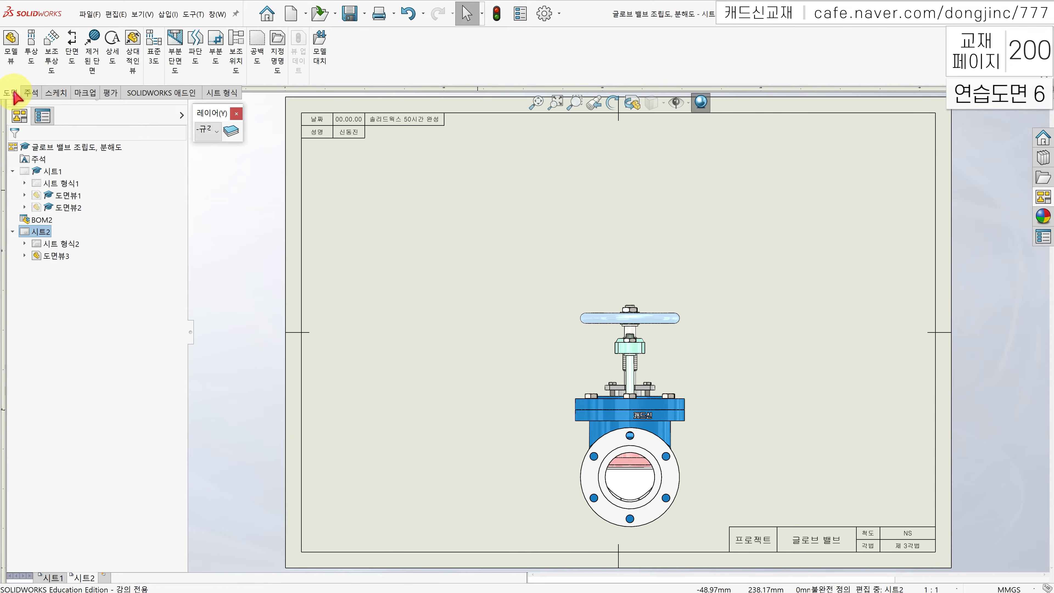
click(71, 44)
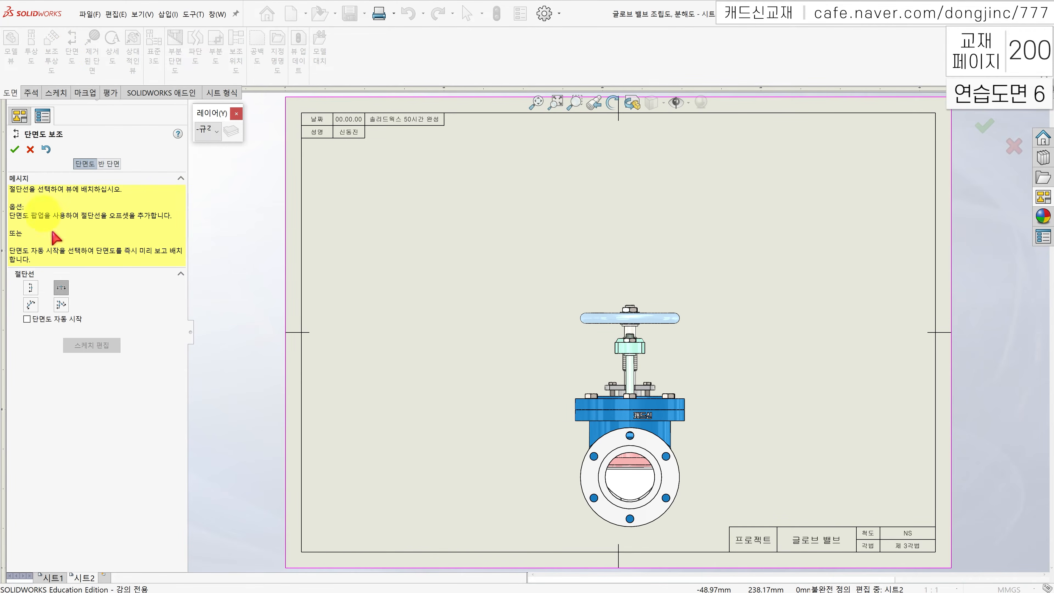
click(30, 287)
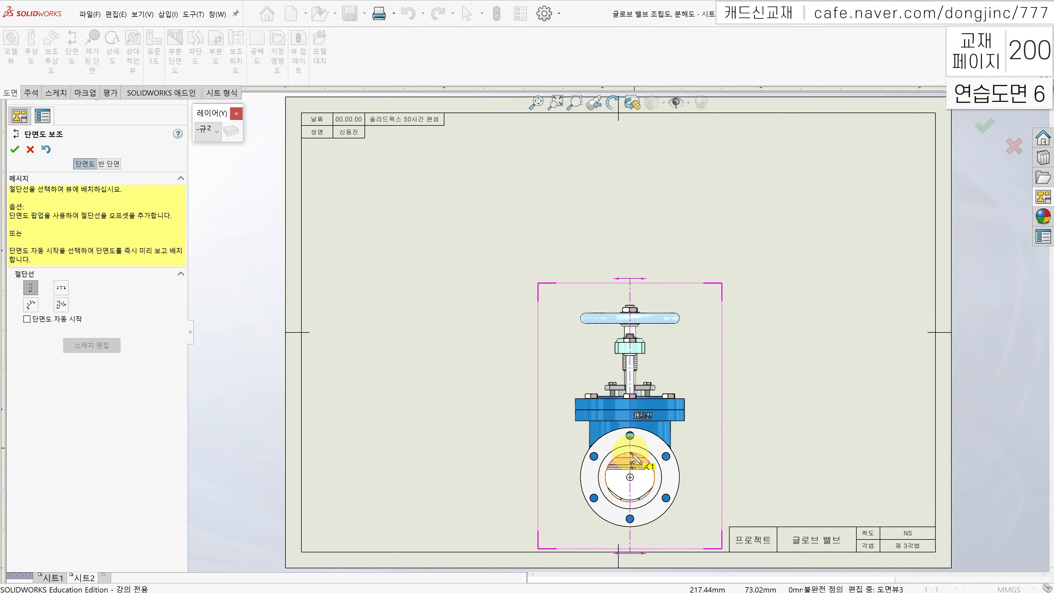
click(631, 454)
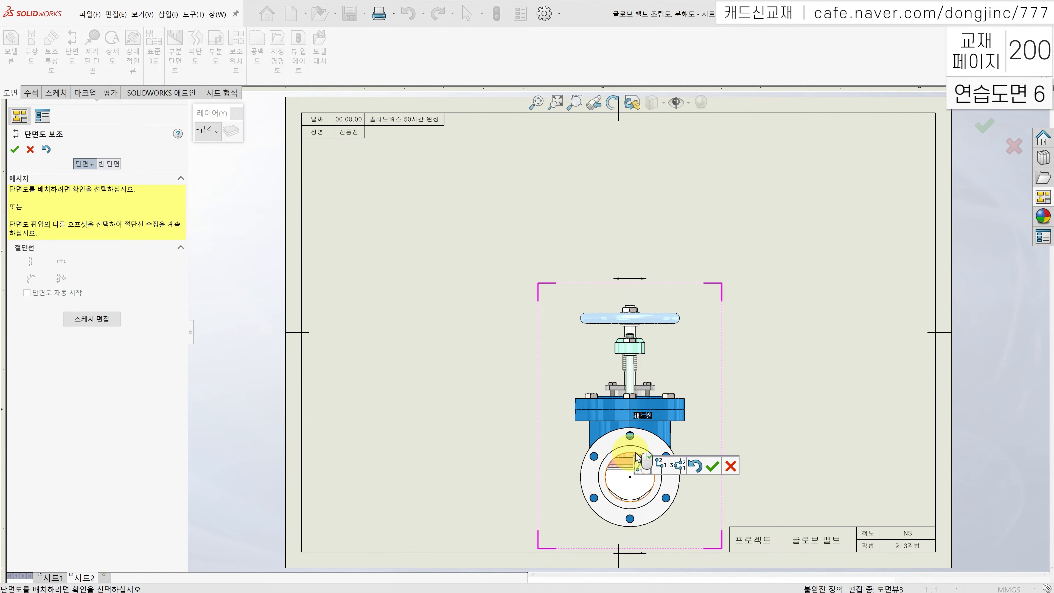
click(712, 466)
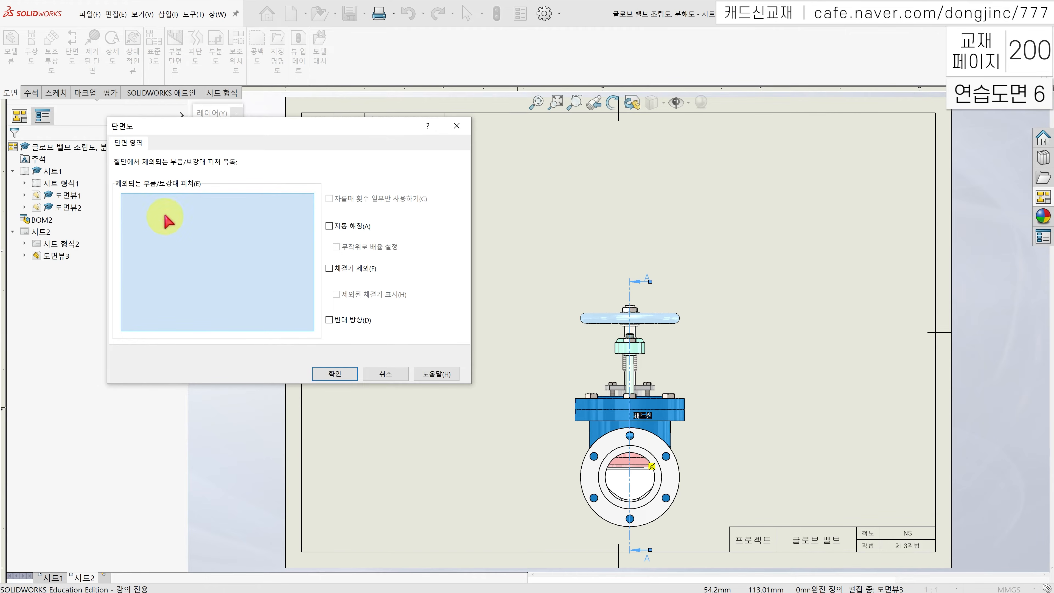
click(341, 371)
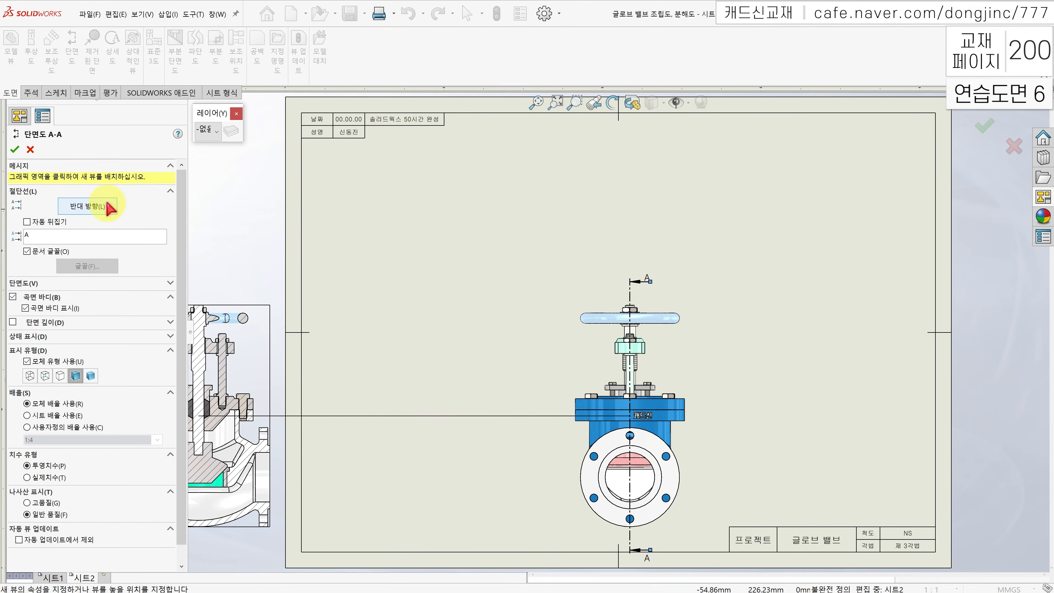
click(109, 205)
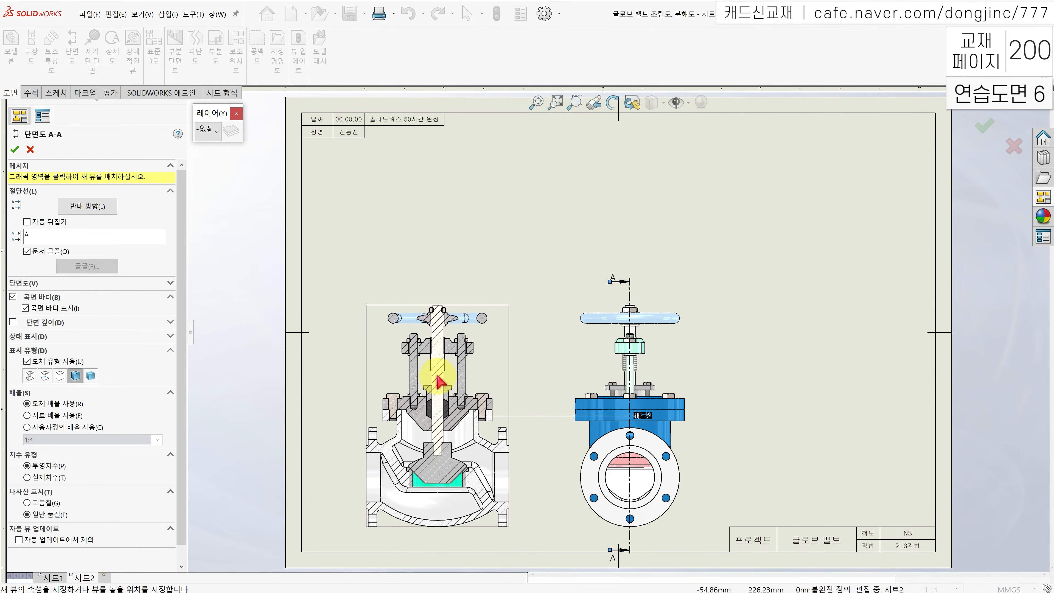
click(436, 380)
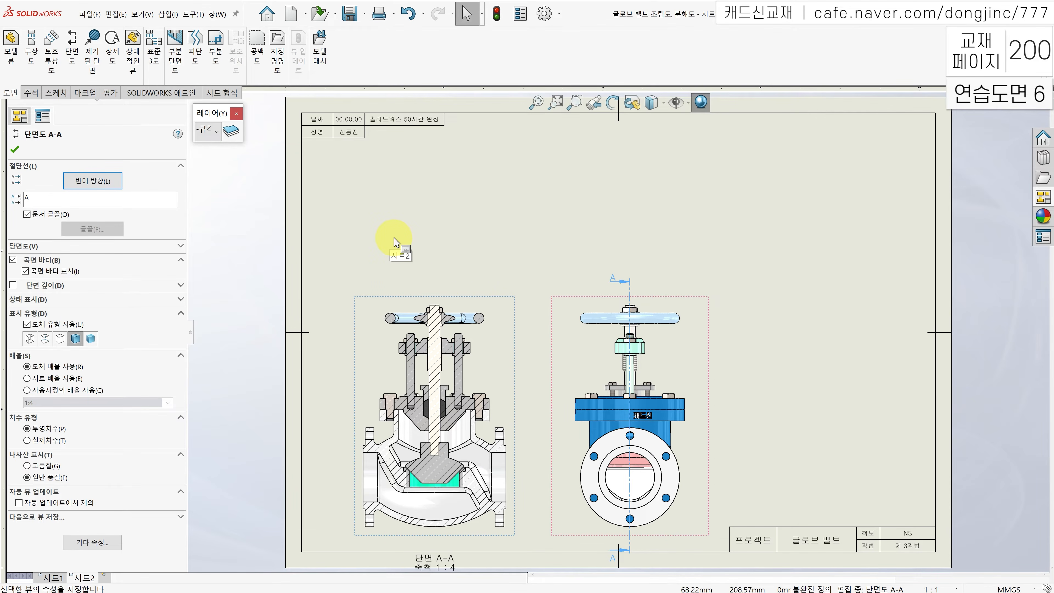
click(390, 171)
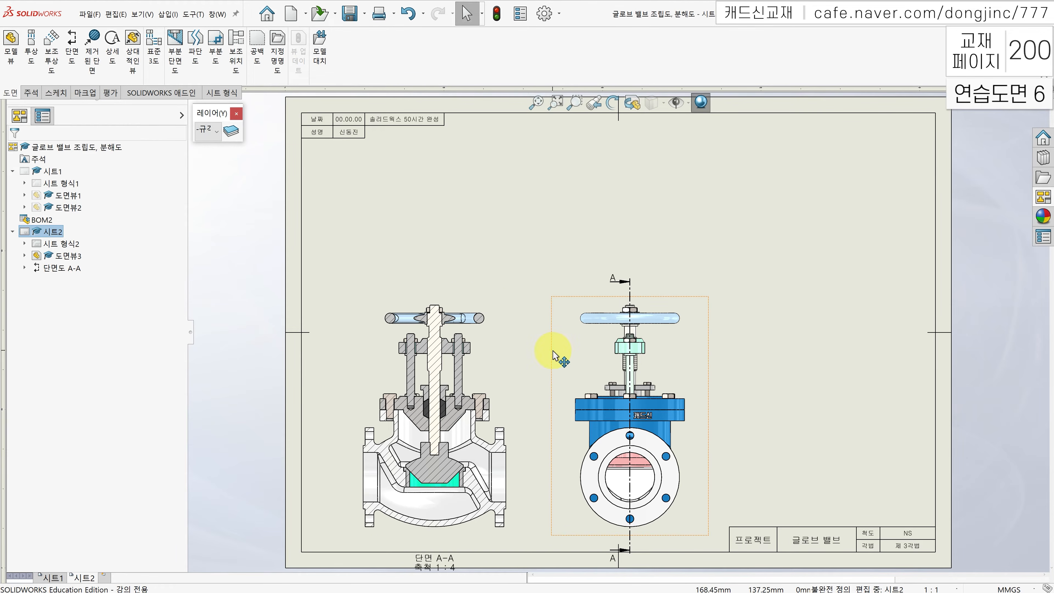
Step: Move the valve view and its aligned section view slightly up on the sheet
drag(553, 351, 552, 320)
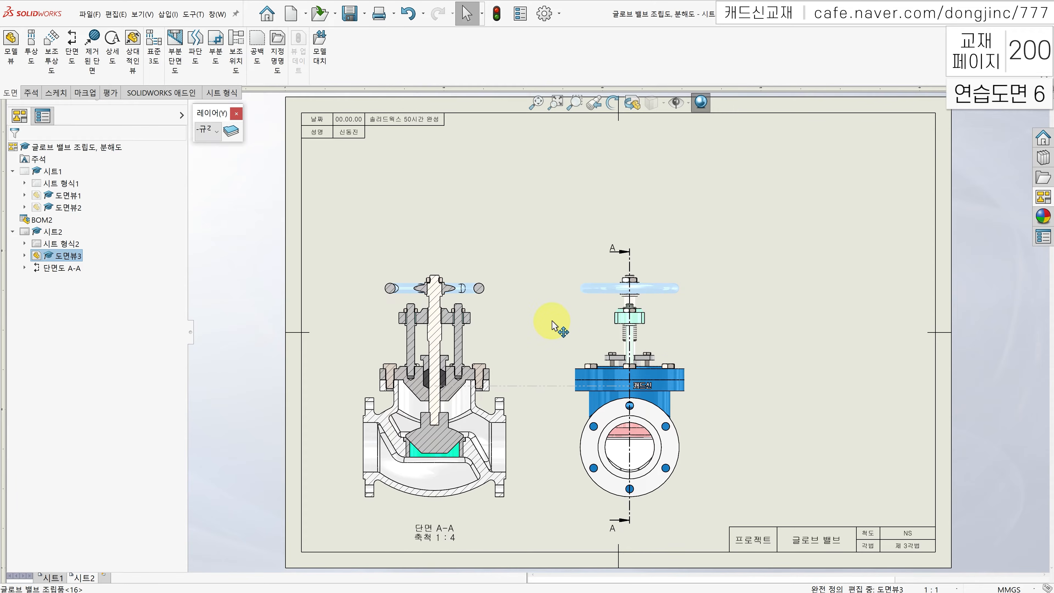
click(535, 515)
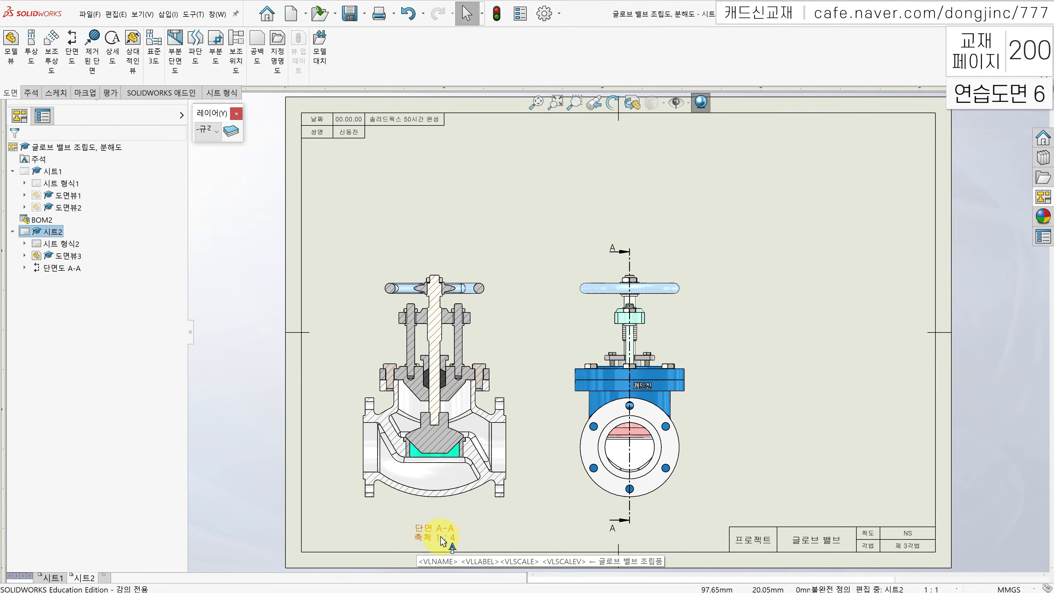
Step: Delete the scale line from the section view's label and move the label up closer to the view
double_click(432, 535)
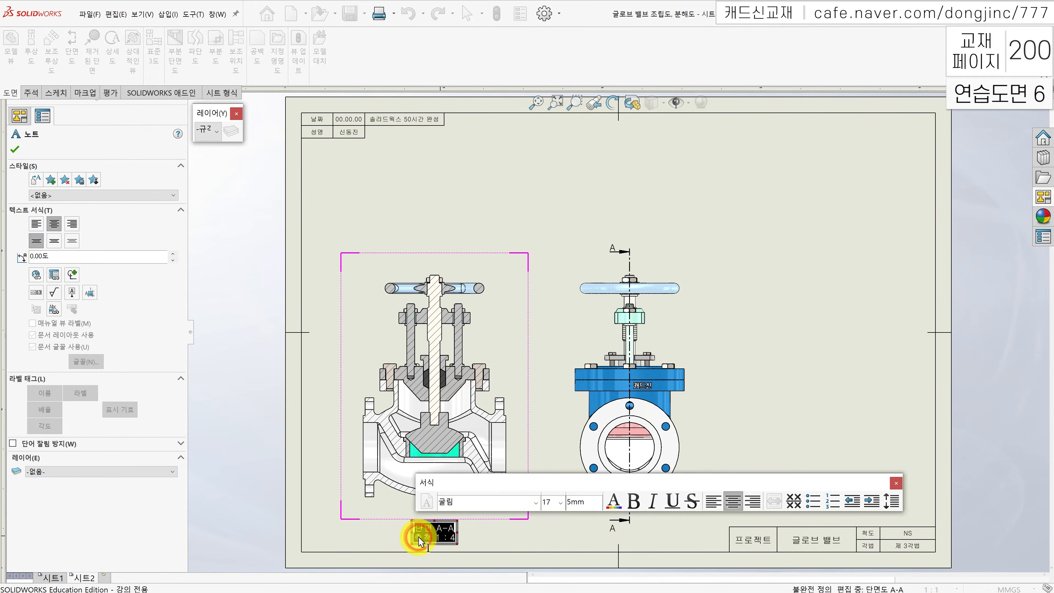
drag(416, 537, 456, 539)
key(Delete)
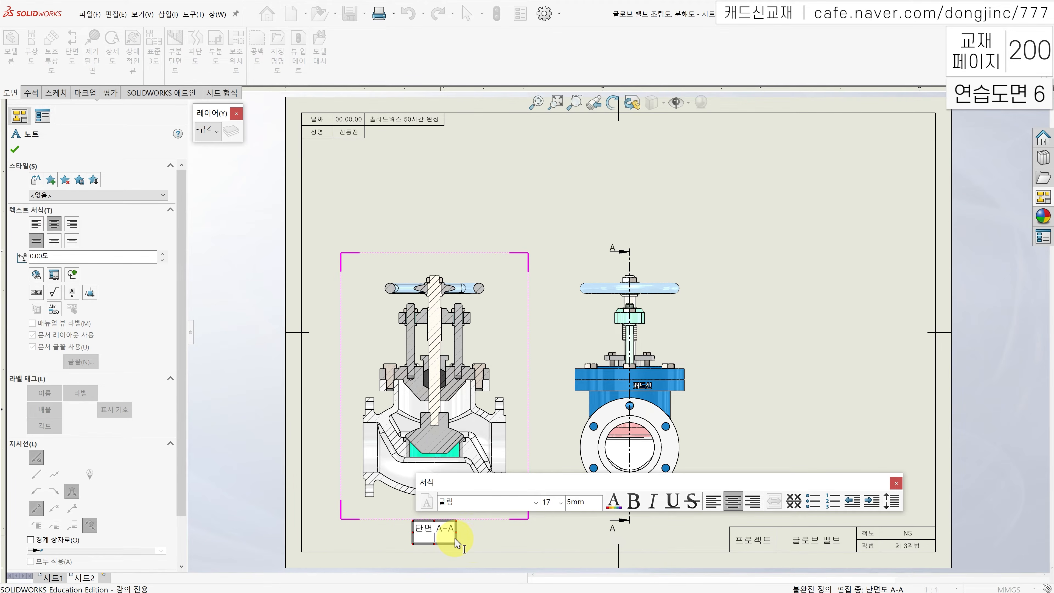
click(482, 547)
click(448, 529)
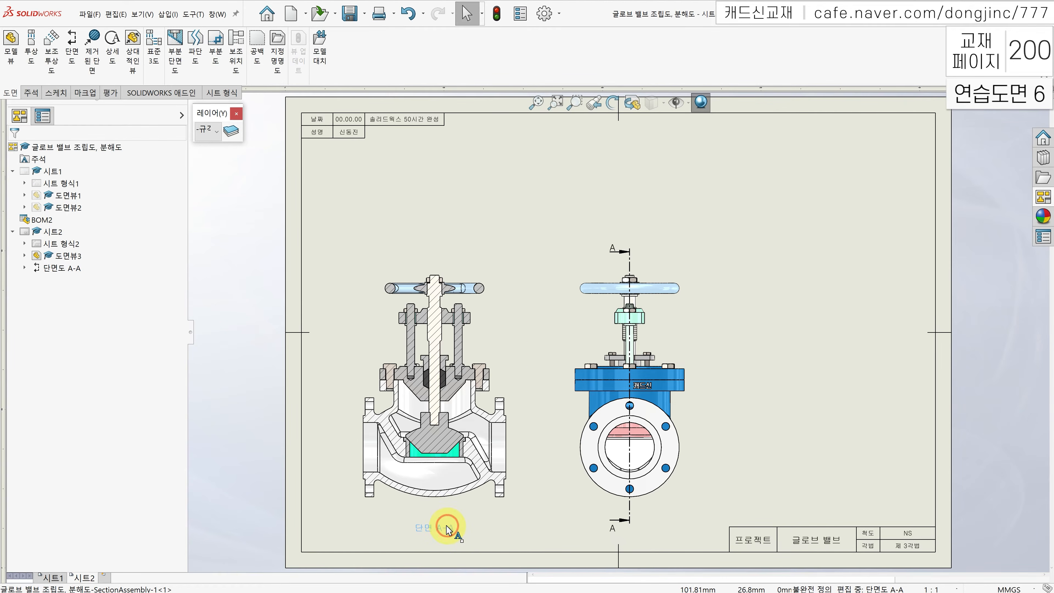
drag(446, 526, 445, 514)
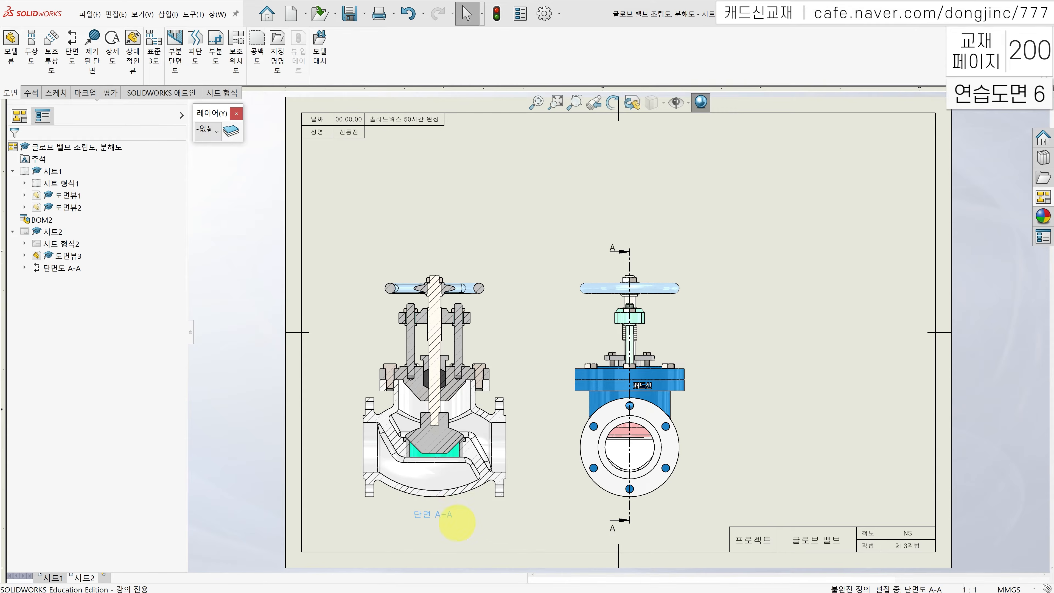
click(483, 537)
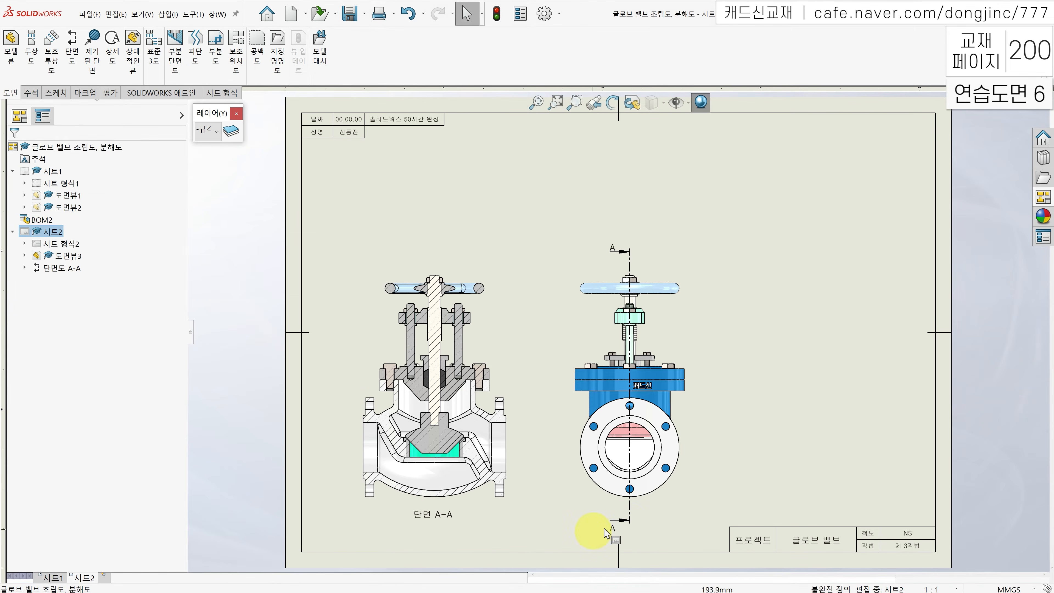
Step: Assign the section line A-A on the valve view to the 중심선 layer
click(630, 524)
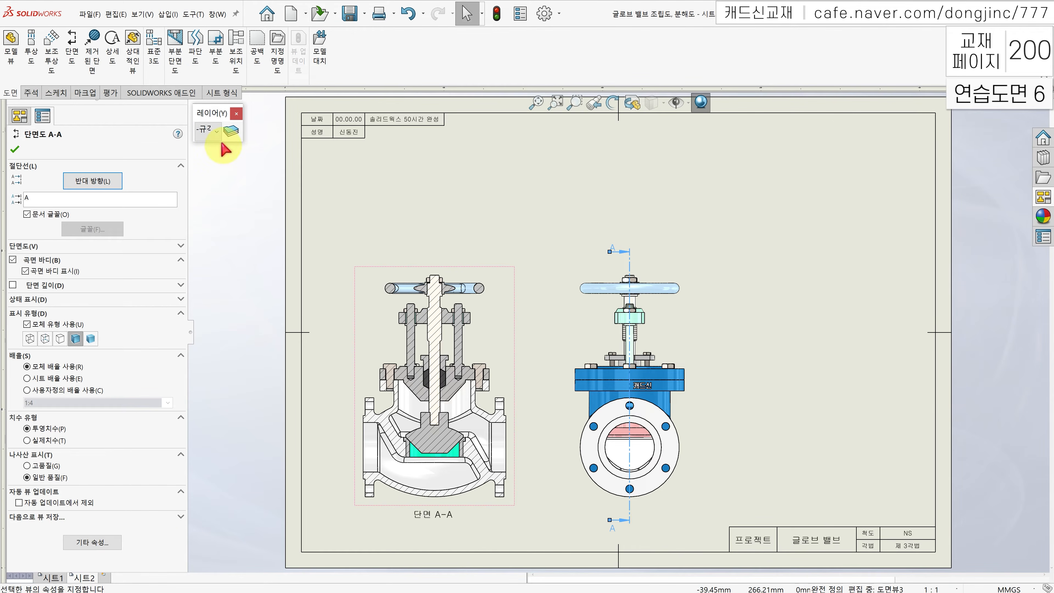
click(217, 130)
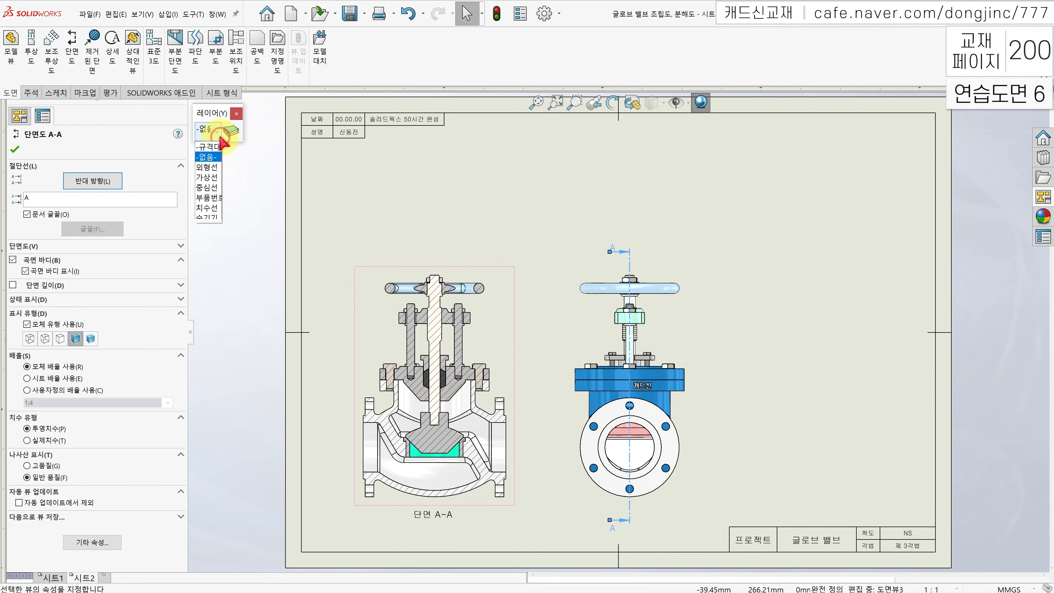
click(213, 189)
click(247, 261)
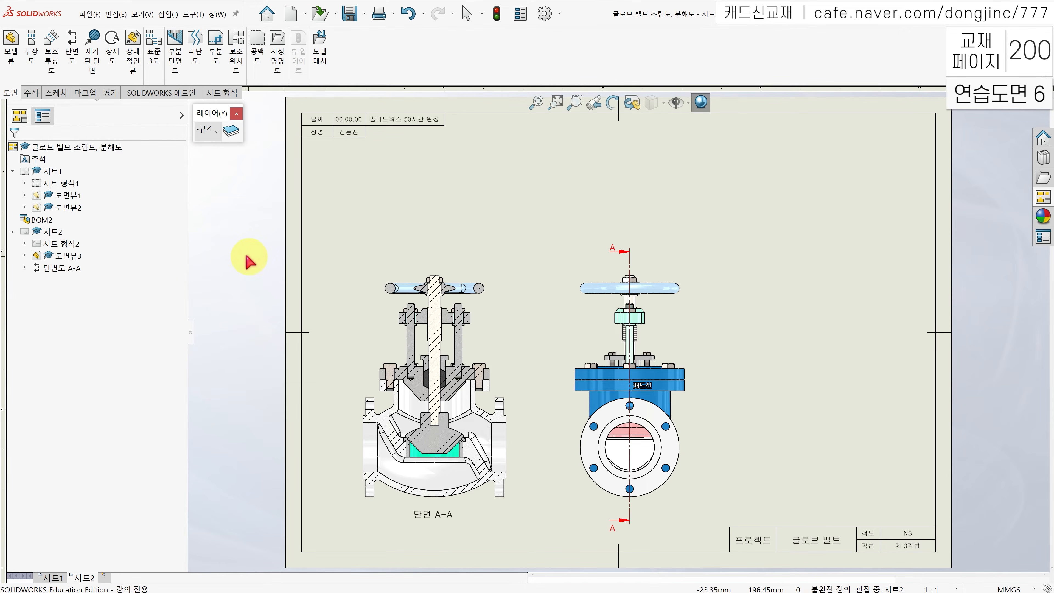
Step: Exclude the central stem, both vertical studs and both flange bolts from the cut of section view A-A through its section scope properties
click(51, 231)
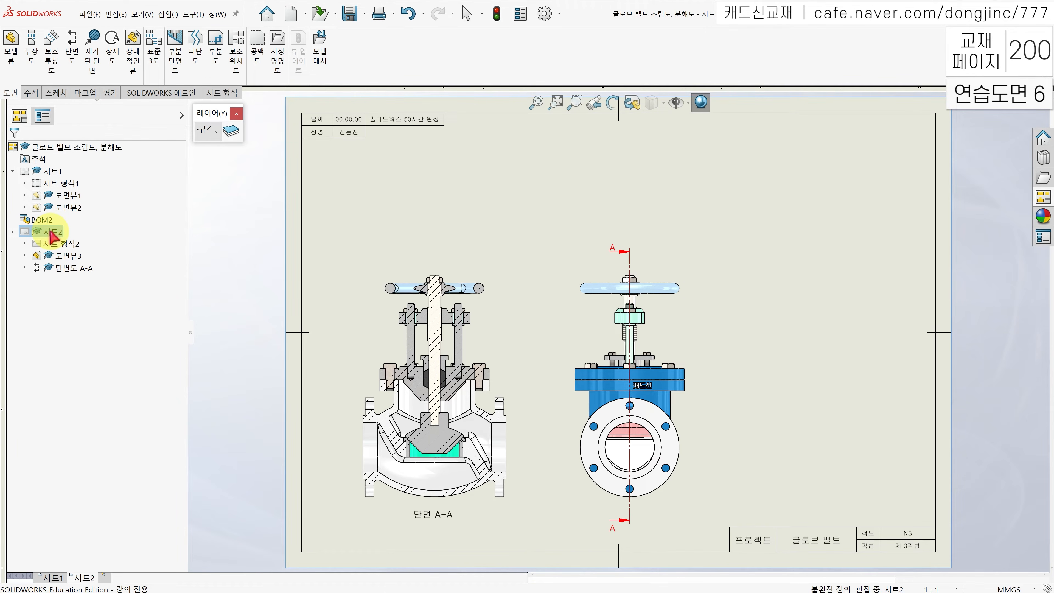
click(64, 269)
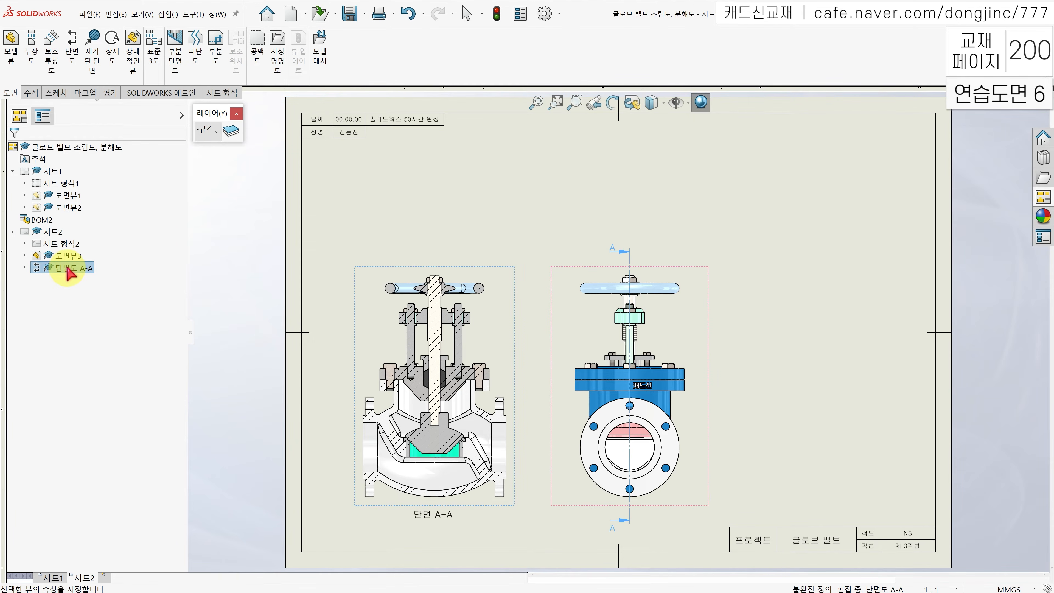
right_click(68, 268)
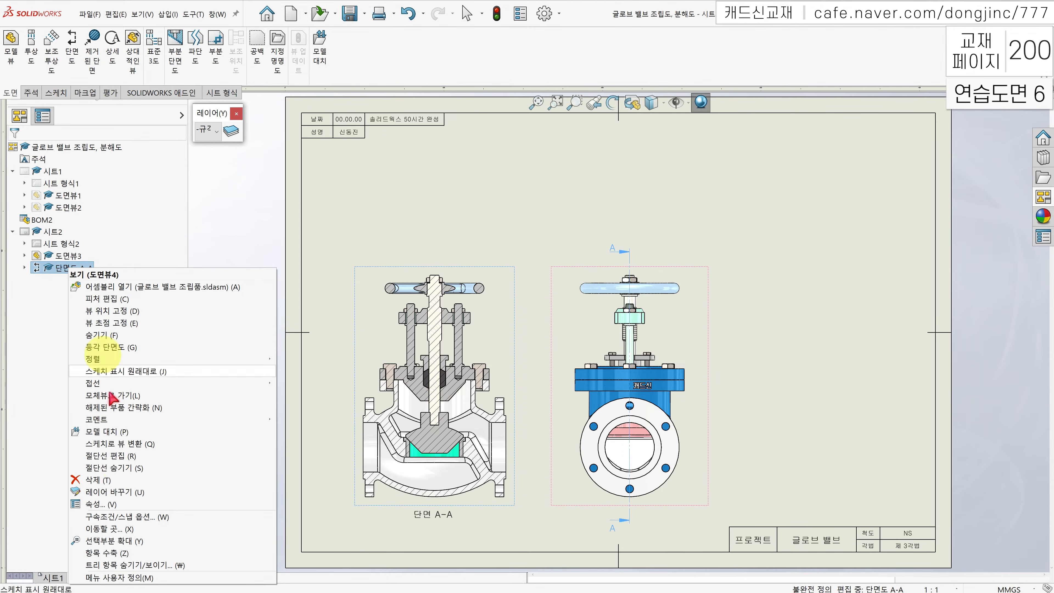
click(116, 504)
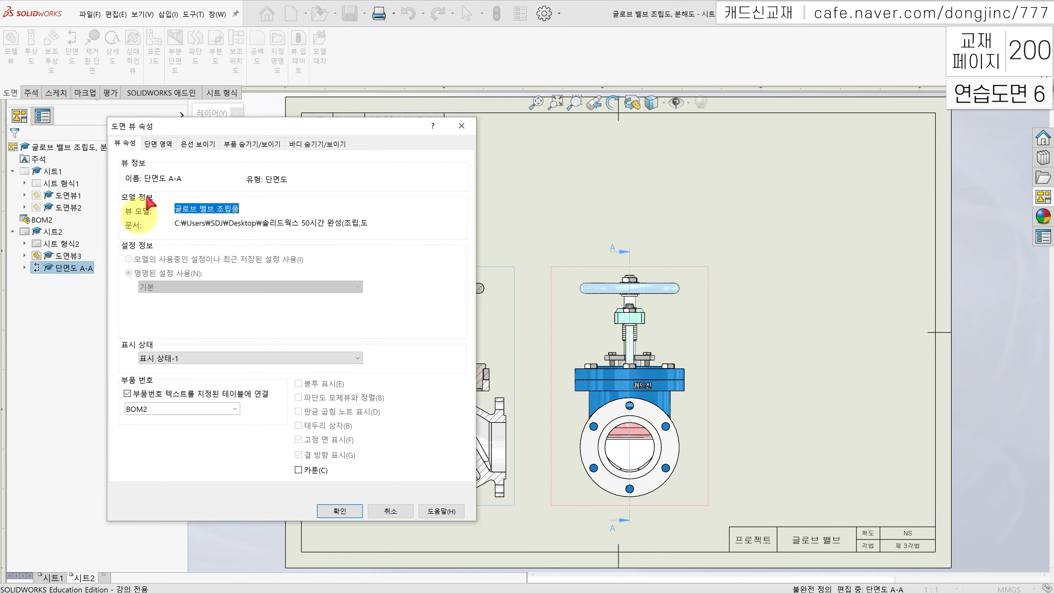
click(159, 143)
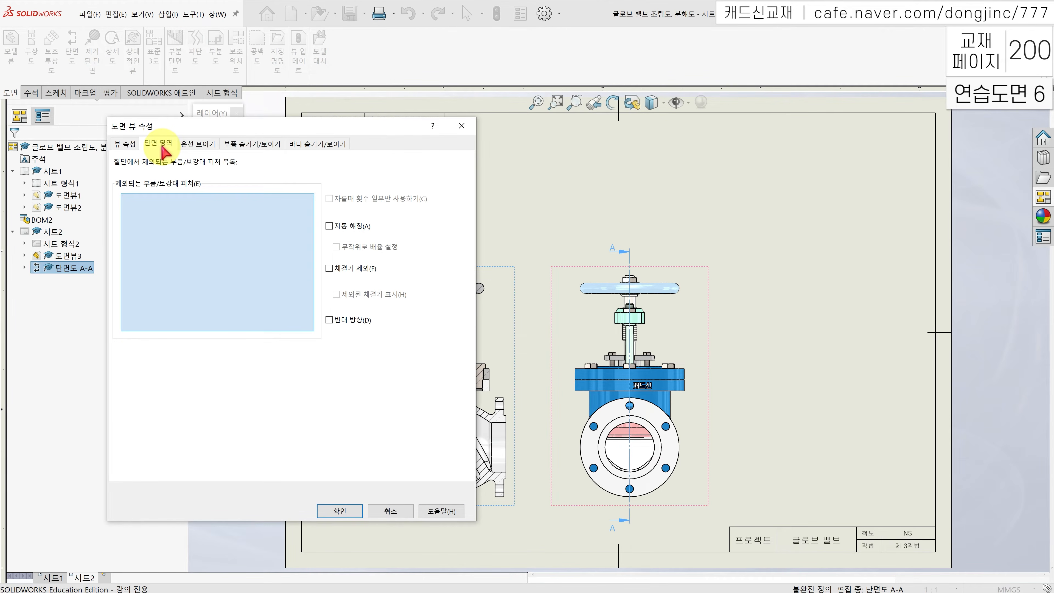
drag(235, 133, 660, 141)
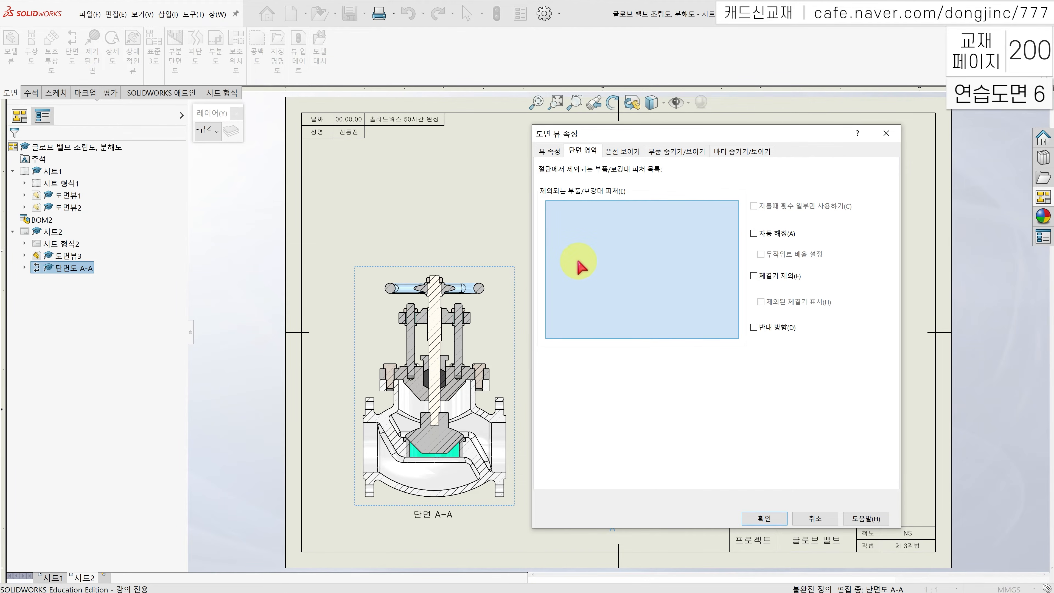
click(436, 337)
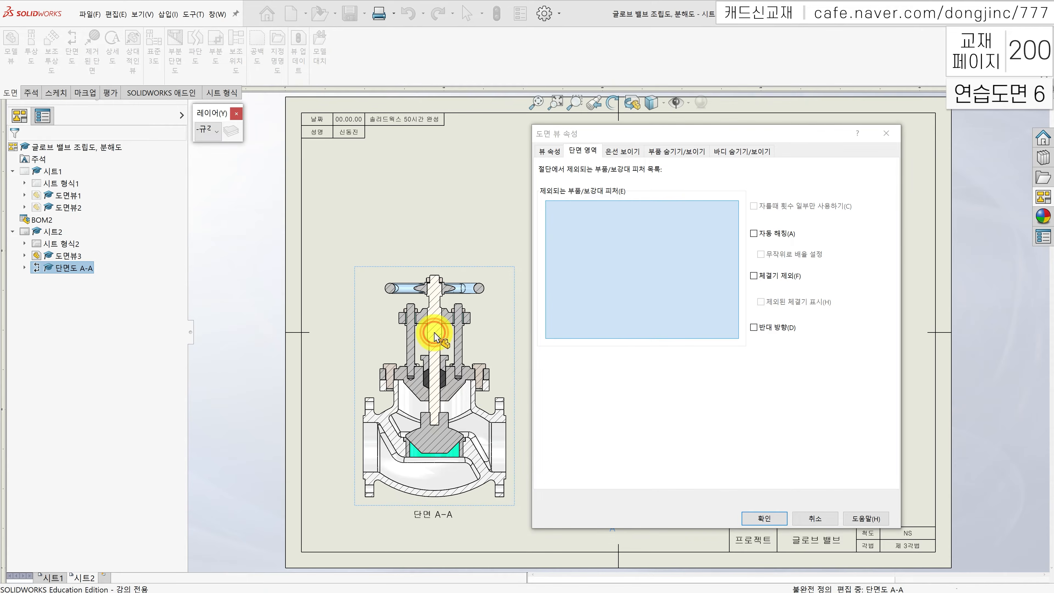
click(412, 335)
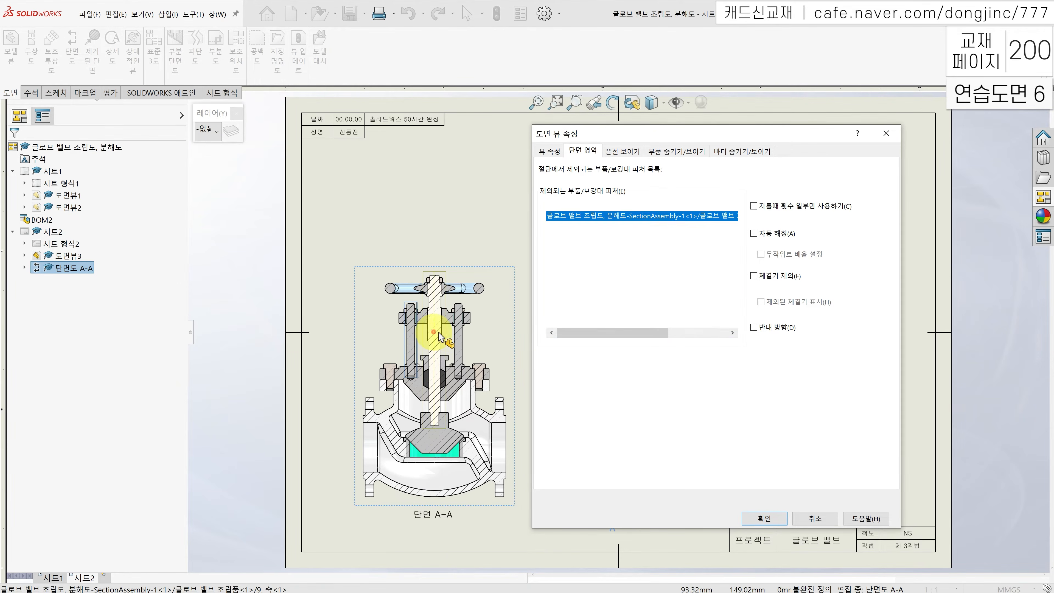
click(458, 338)
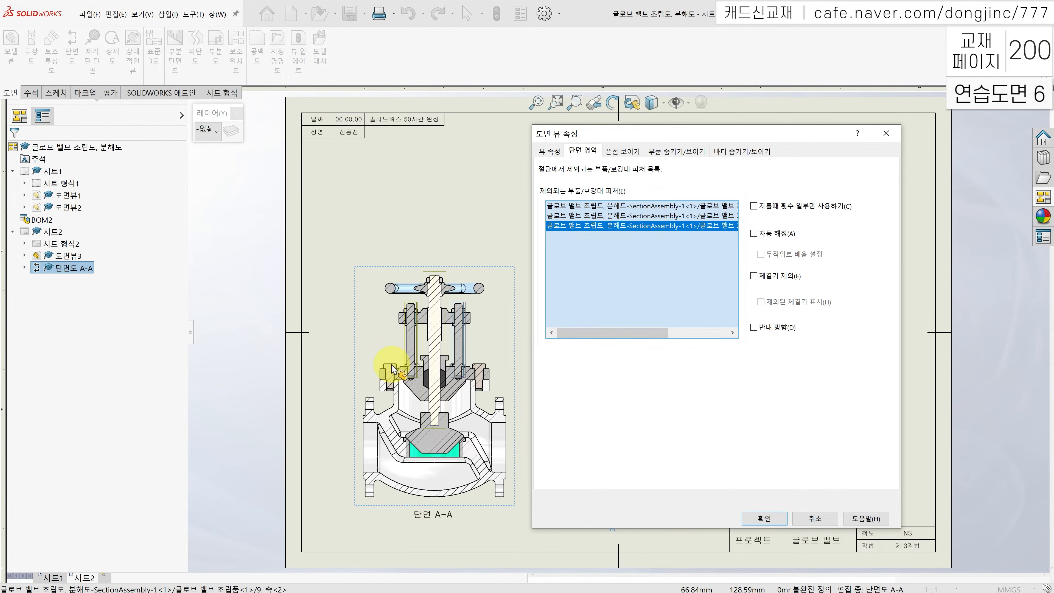
click(481, 370)
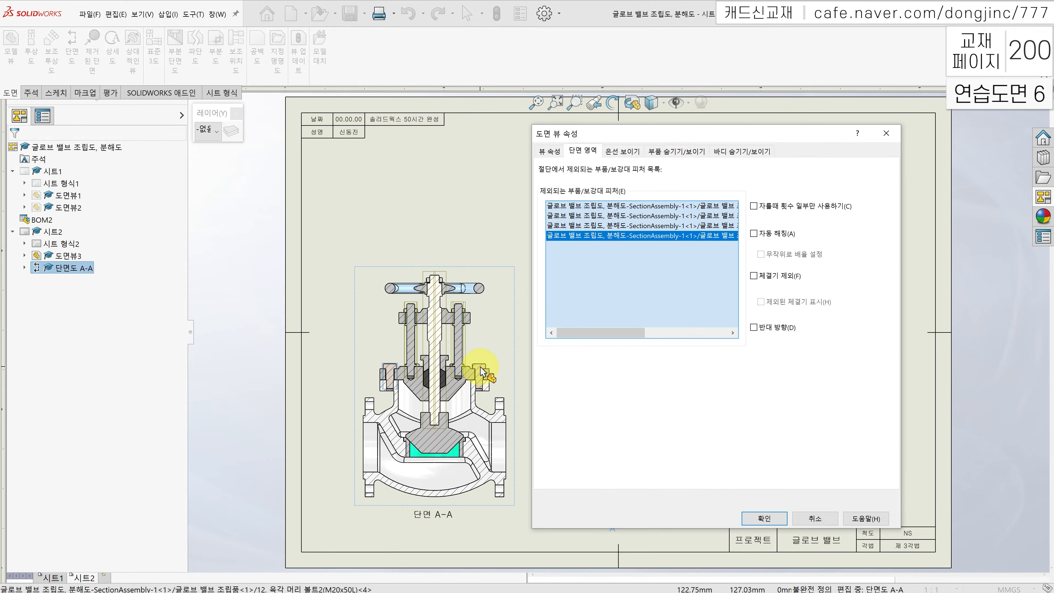
click(481, 371)
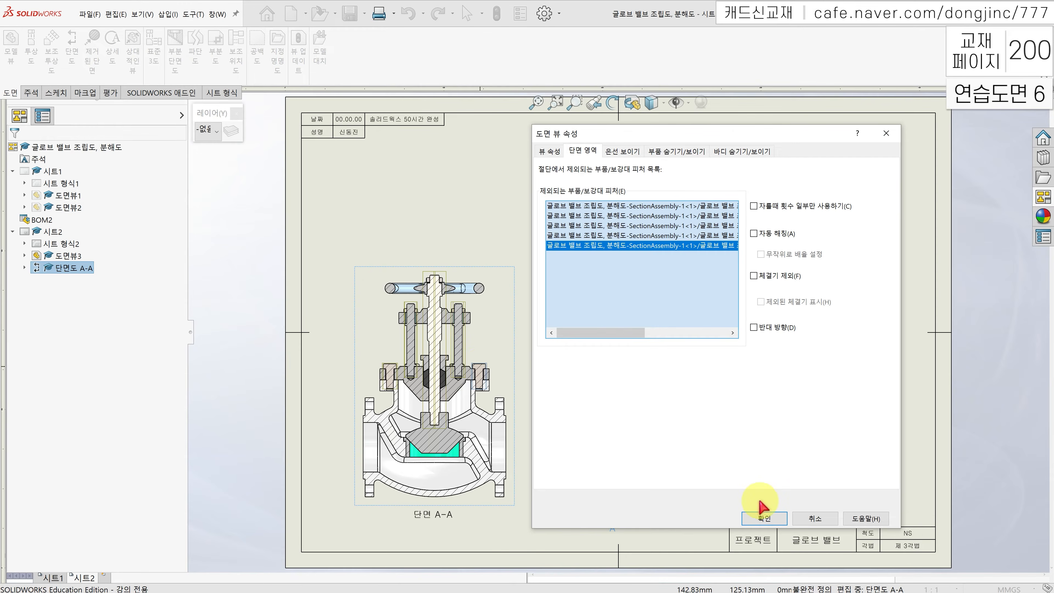
click(758, 514)
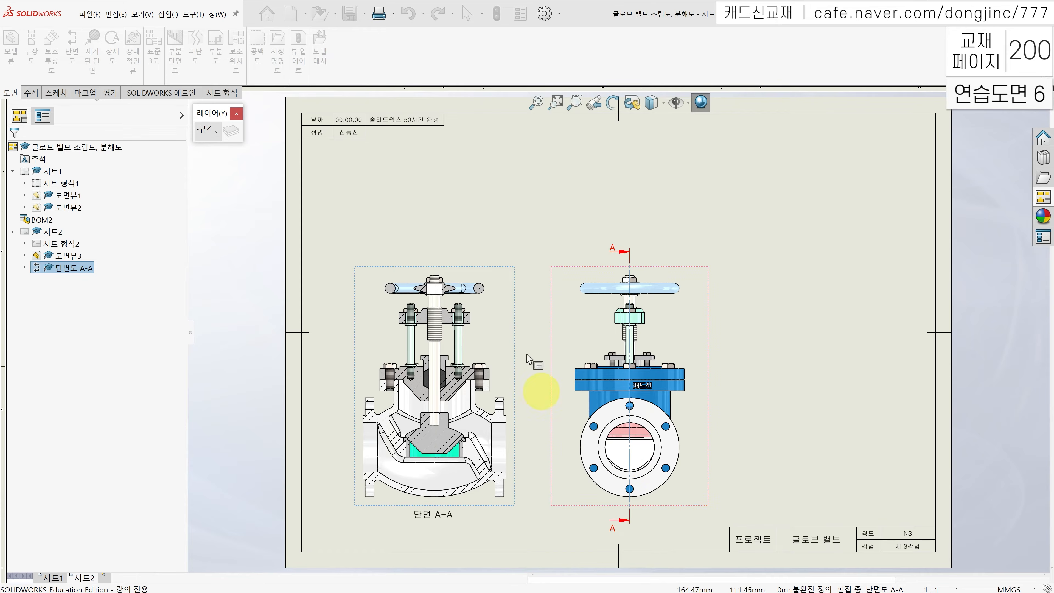
click(524, 256)
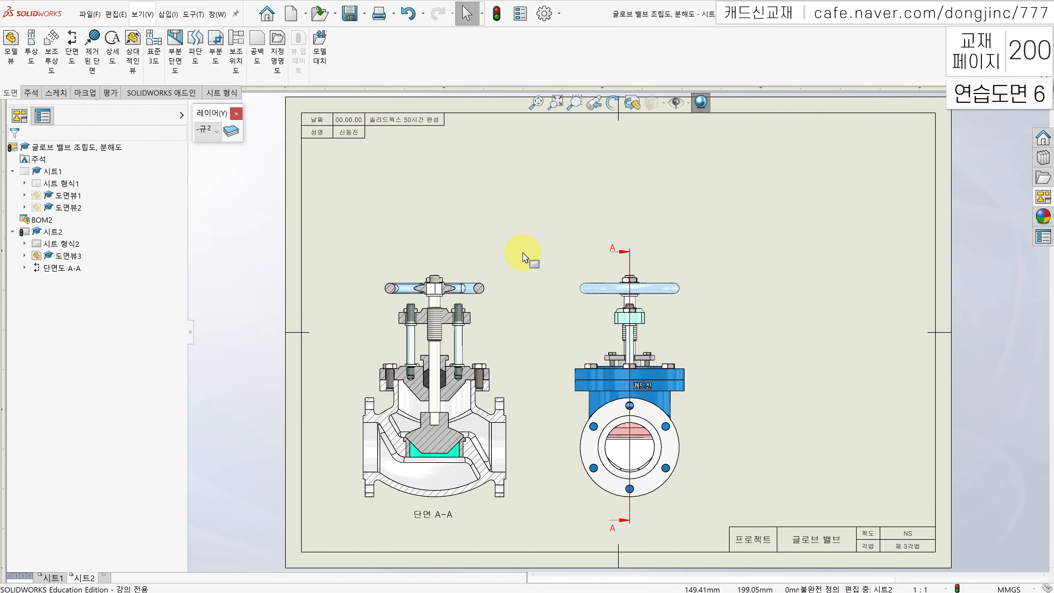
Step: Create section view B-B with a vertical cutting line through the flange's centre, reversed direction and no excluded components, placed right of the valve view
click(74, 50)
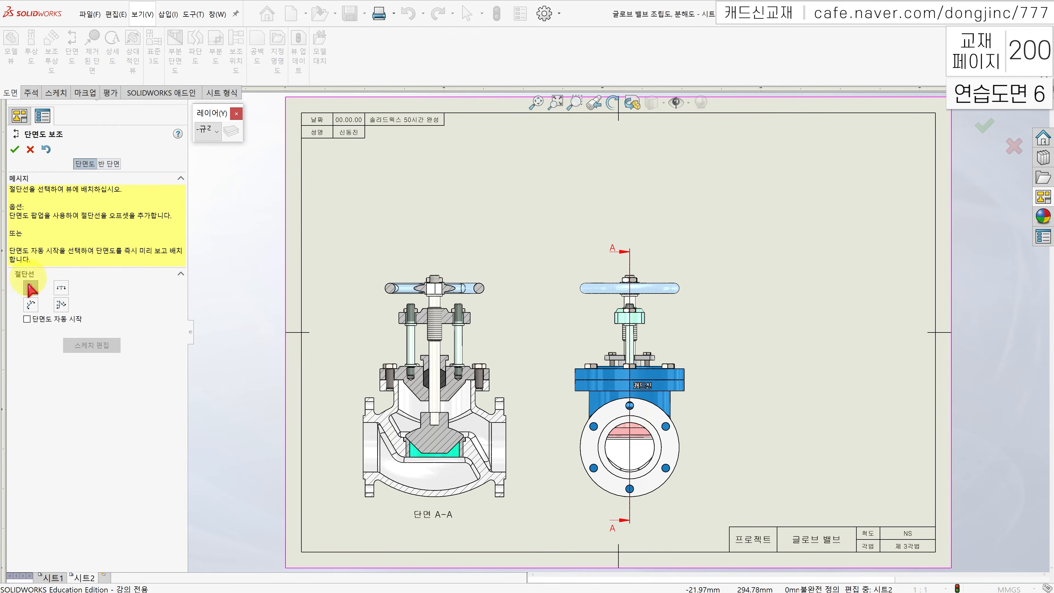
click(38, 287)
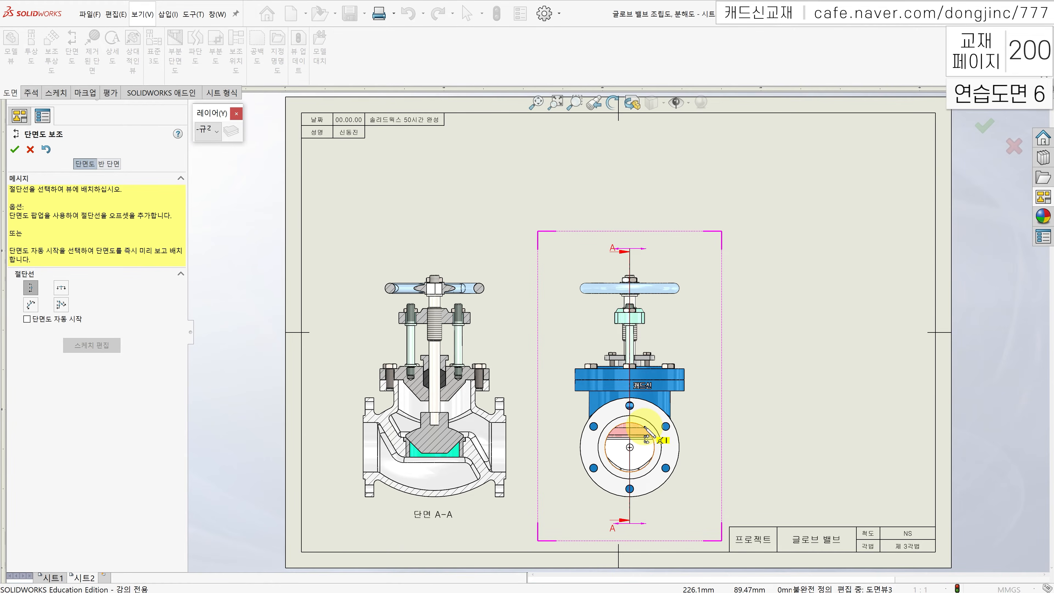
click(646, 435)
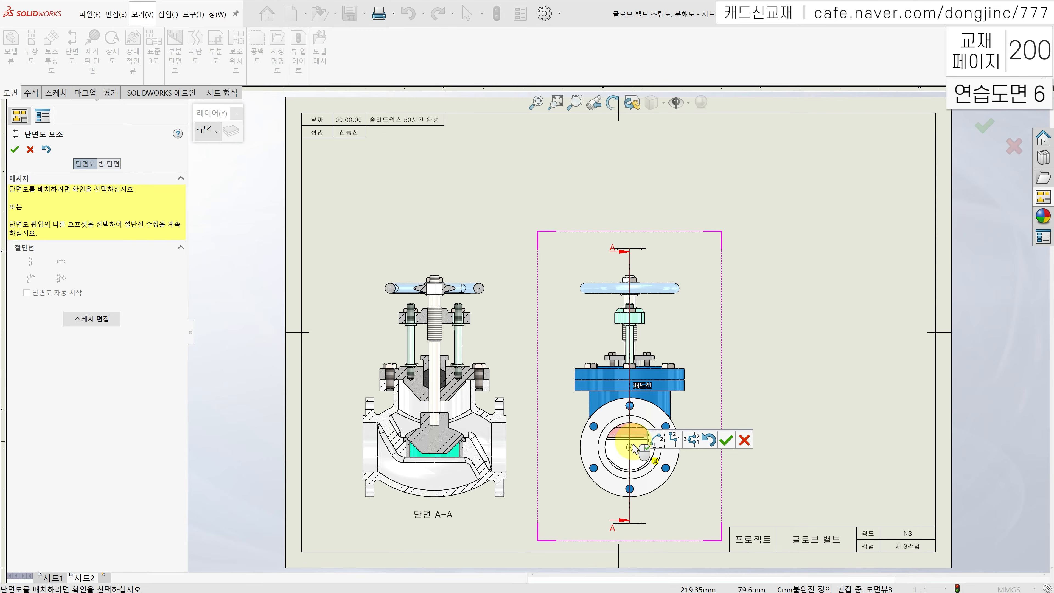
click(726, 441)
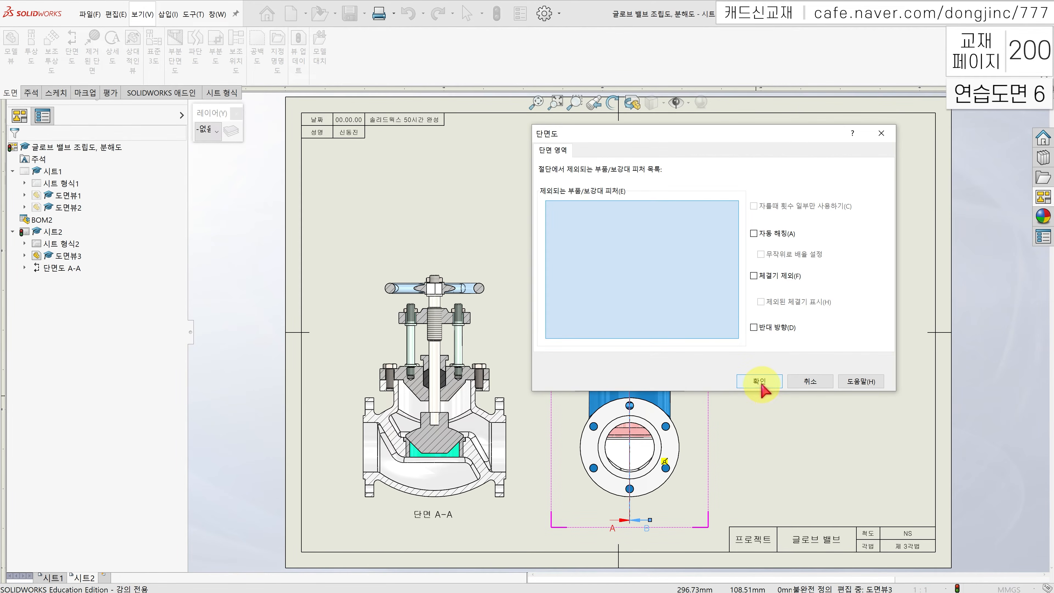
click(759, 380)
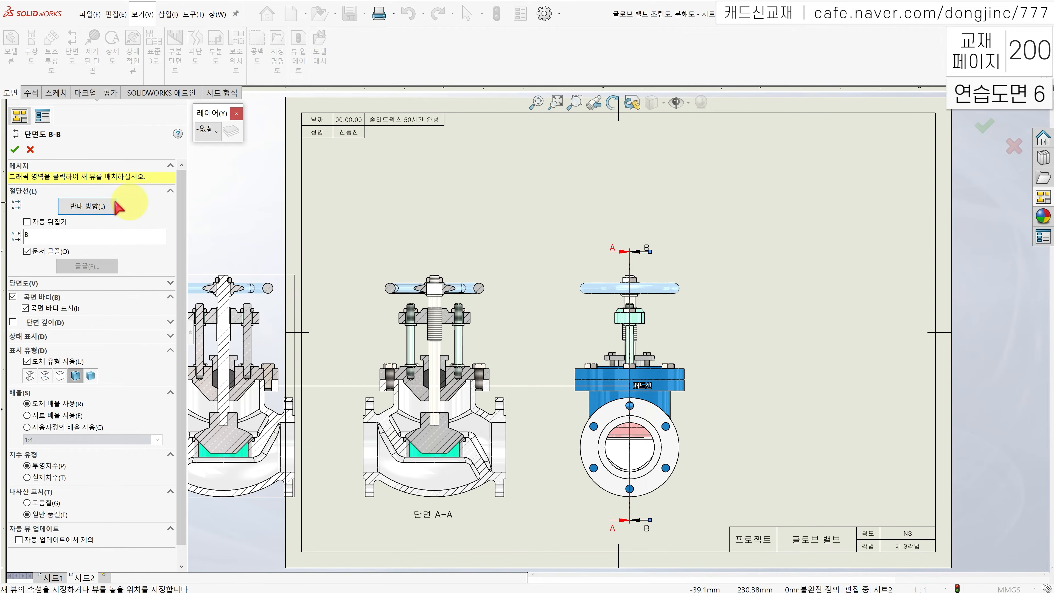
click(102, 205)
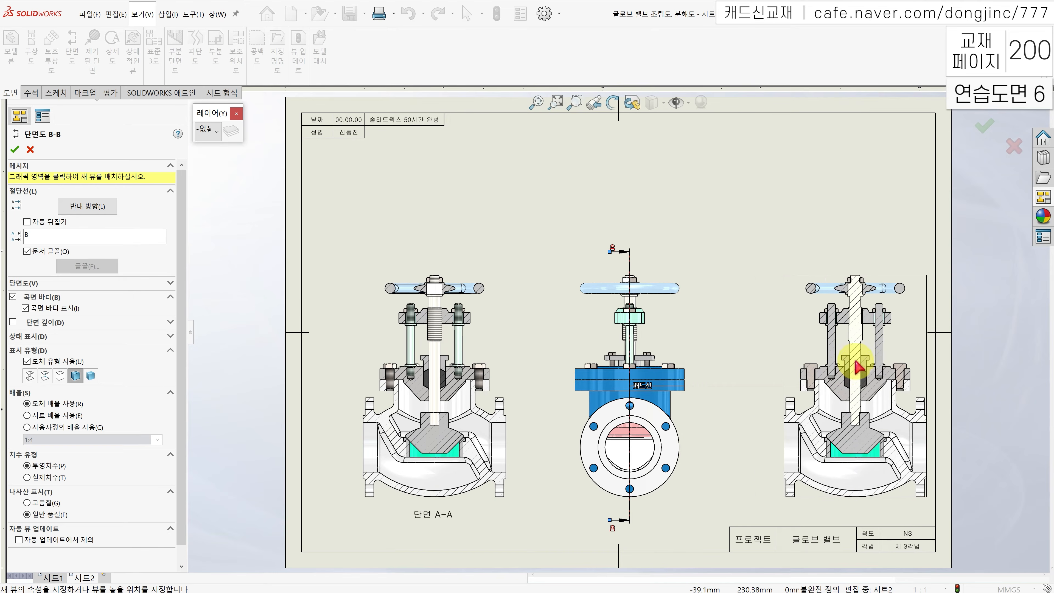
click(827, 373)
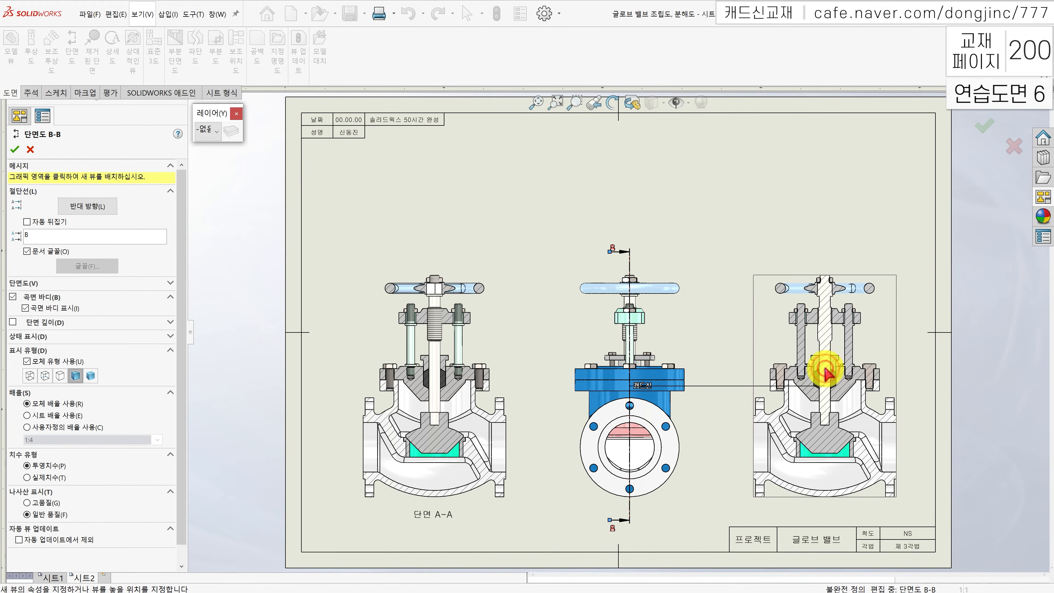
click(746, 205)
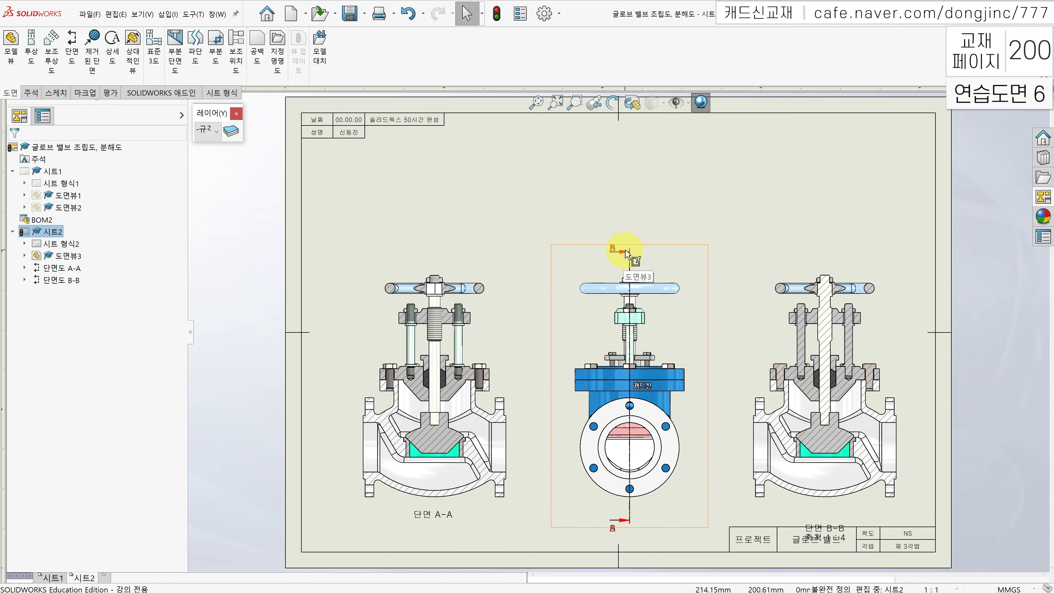
Step: Hide the section line B-B on the valve view
click(24, 279)
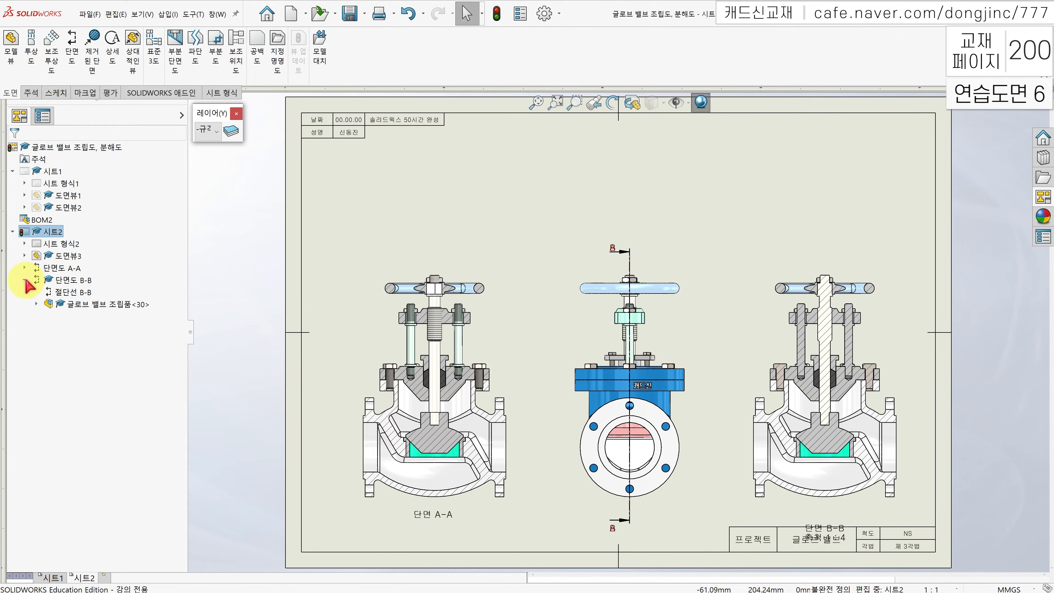
right_click(77, 293)
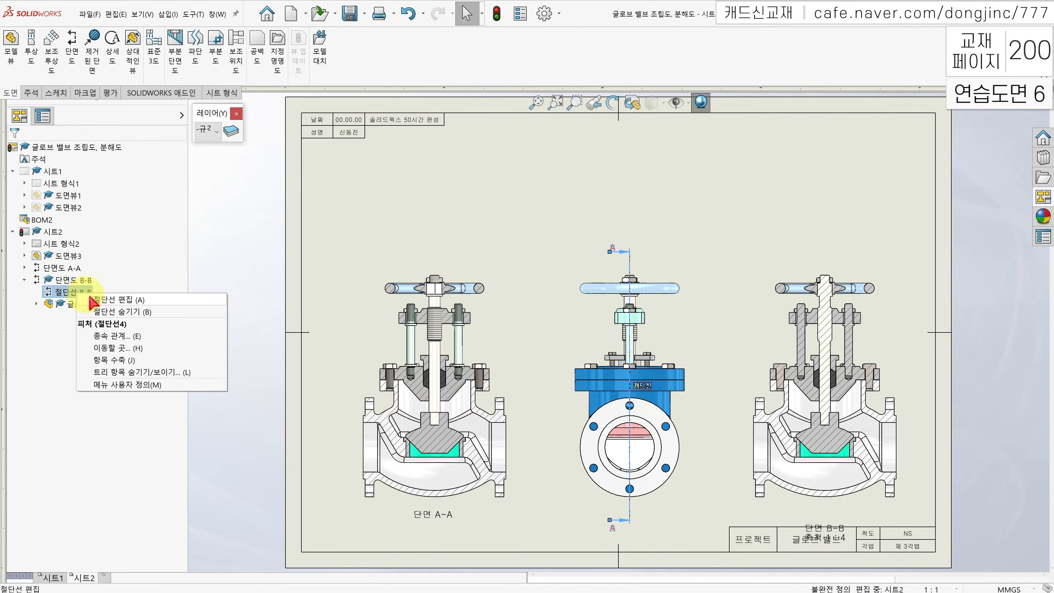
click(110, 312)
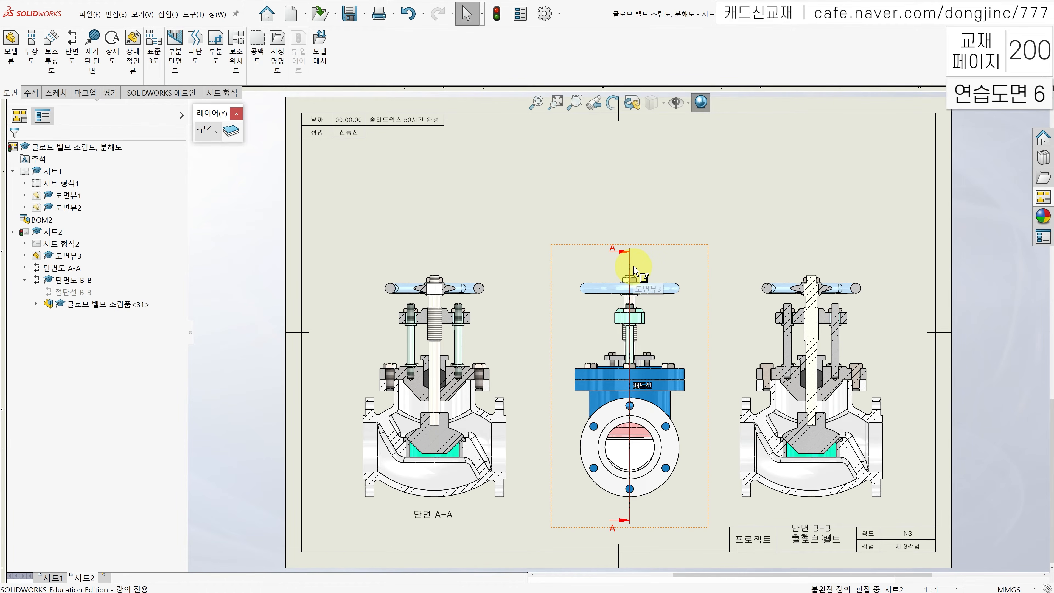
Step: Hide the section line A-A and delete the leftover vertical sketch line through the valve view
click(24, 267)
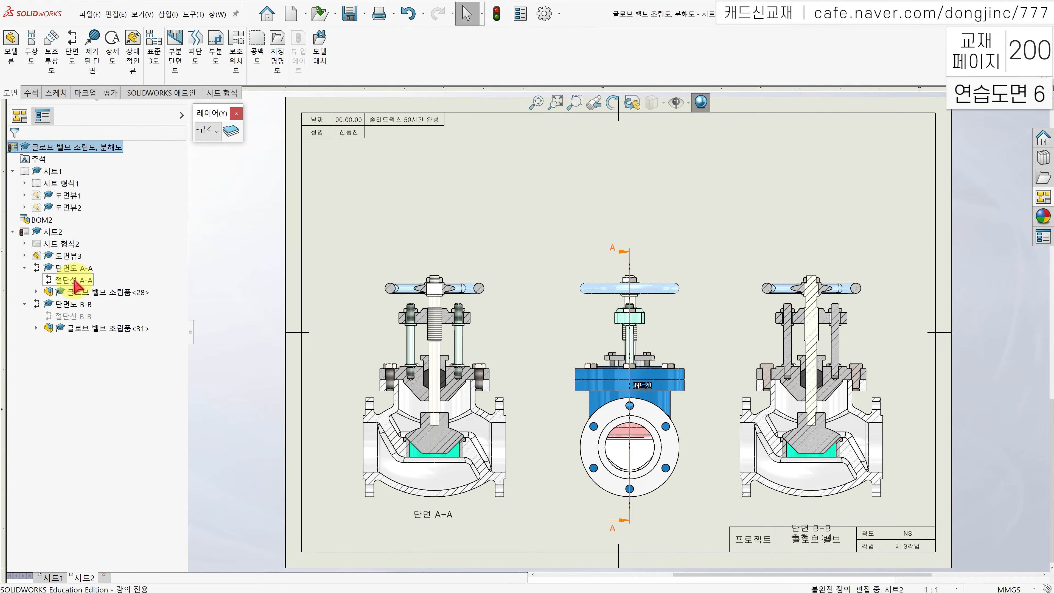
right_click(77, 282)
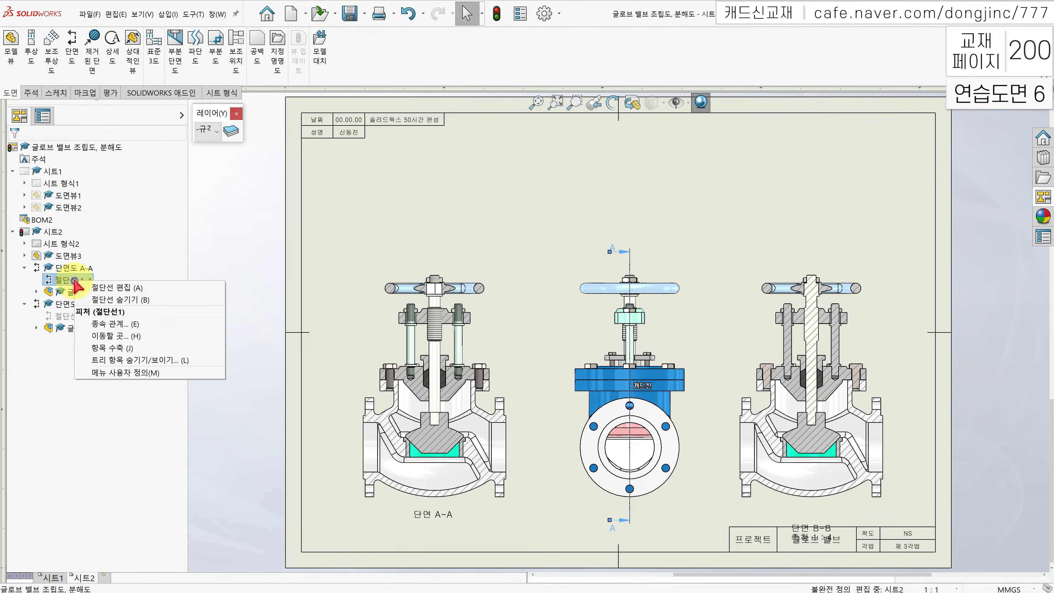
click(120, 299)
click(629, 260)
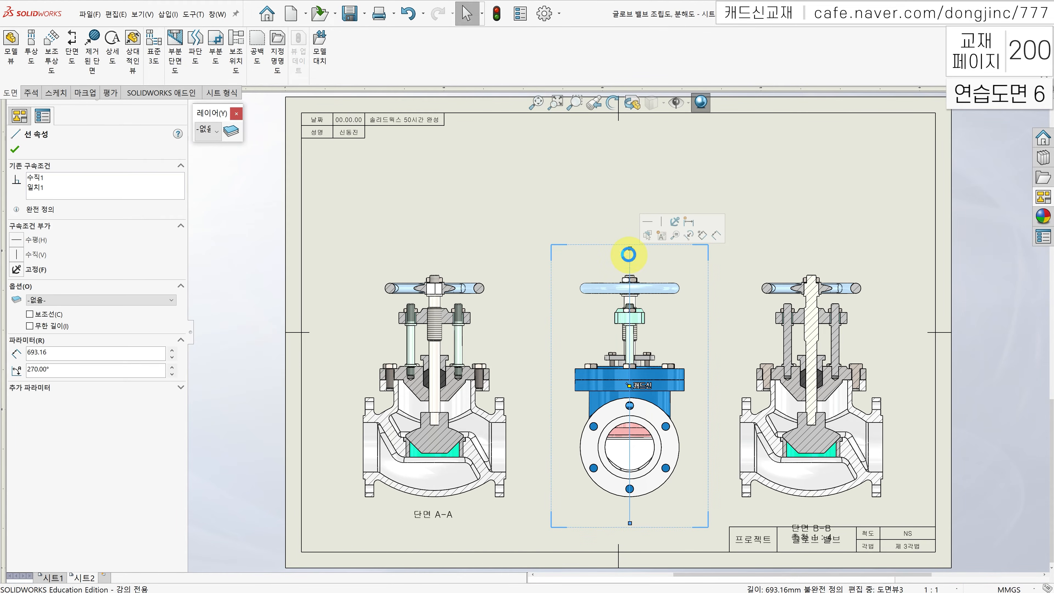
key(Escape)
click(629, 259)
key(Delete)
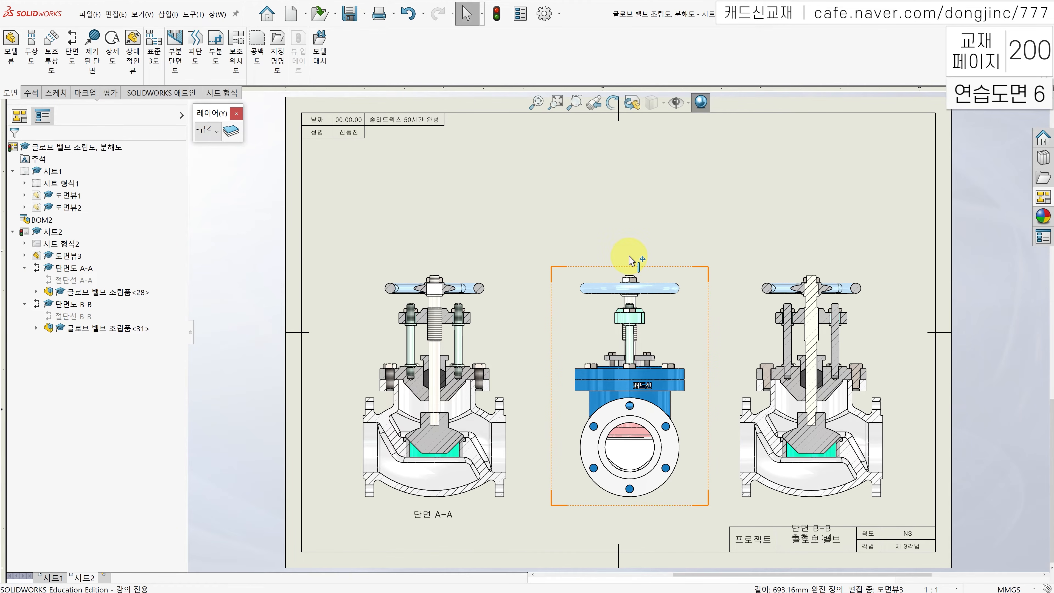
Step: Show the section line A-A on the valve view again
right_click(77, 280)
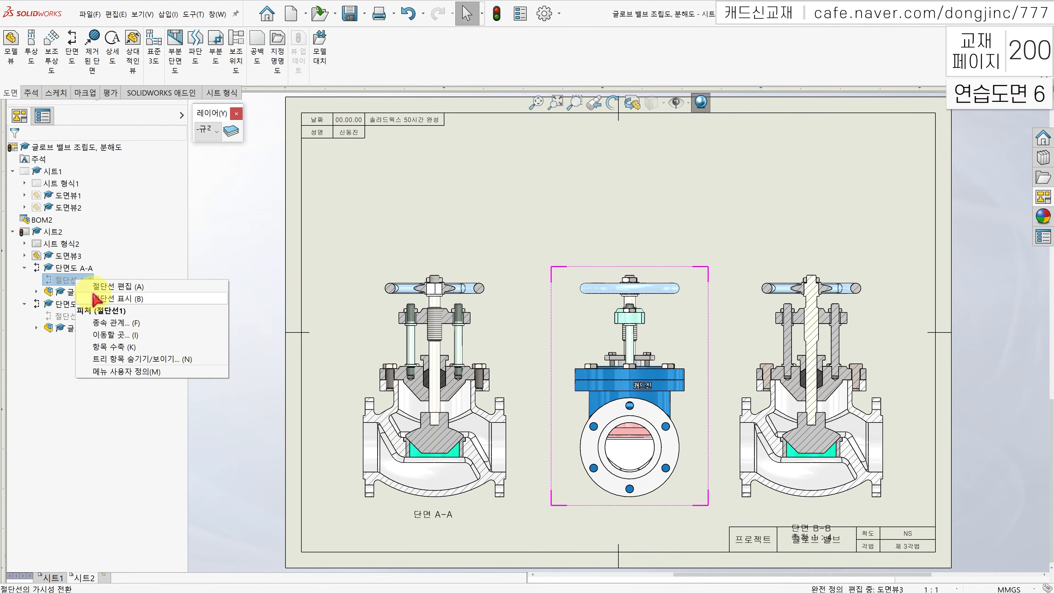
click(89, 348)
click(73, 316)
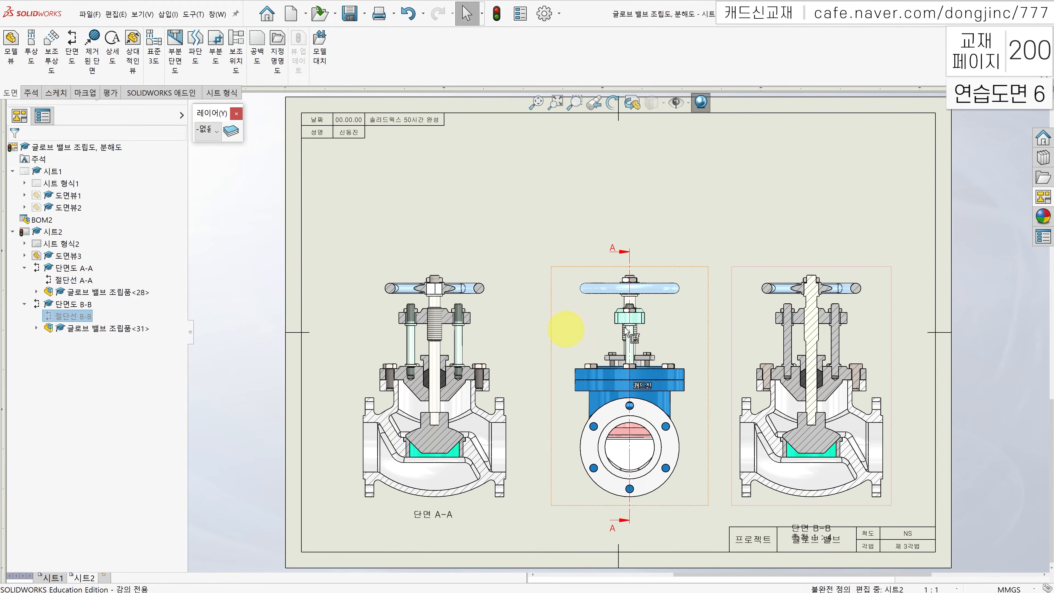
Step: Convert section view B-B into an isometric section view
click(871, 325)
right_click(871, 327)
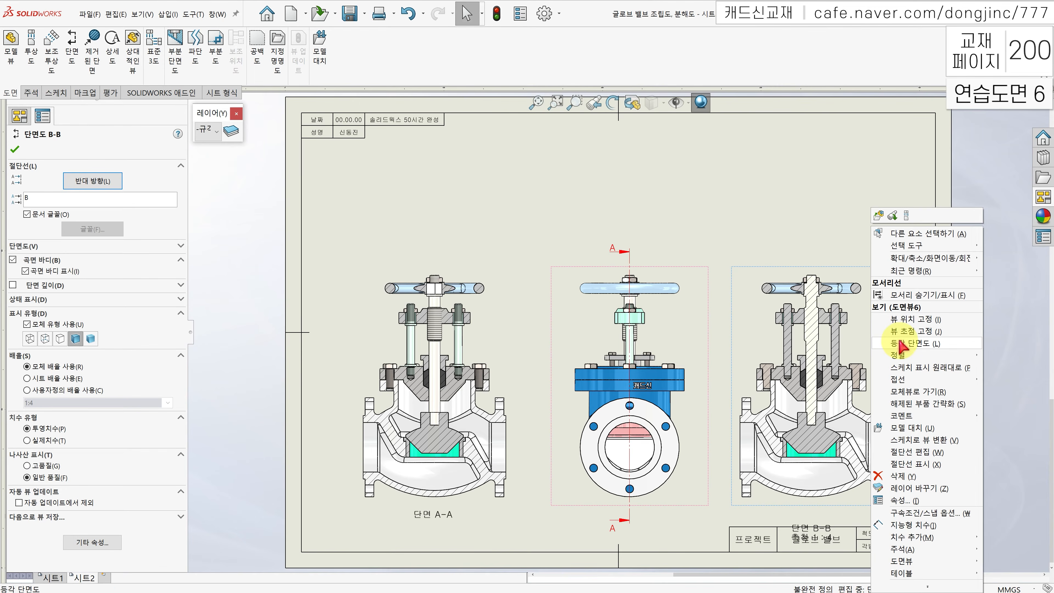
click(900, 342)
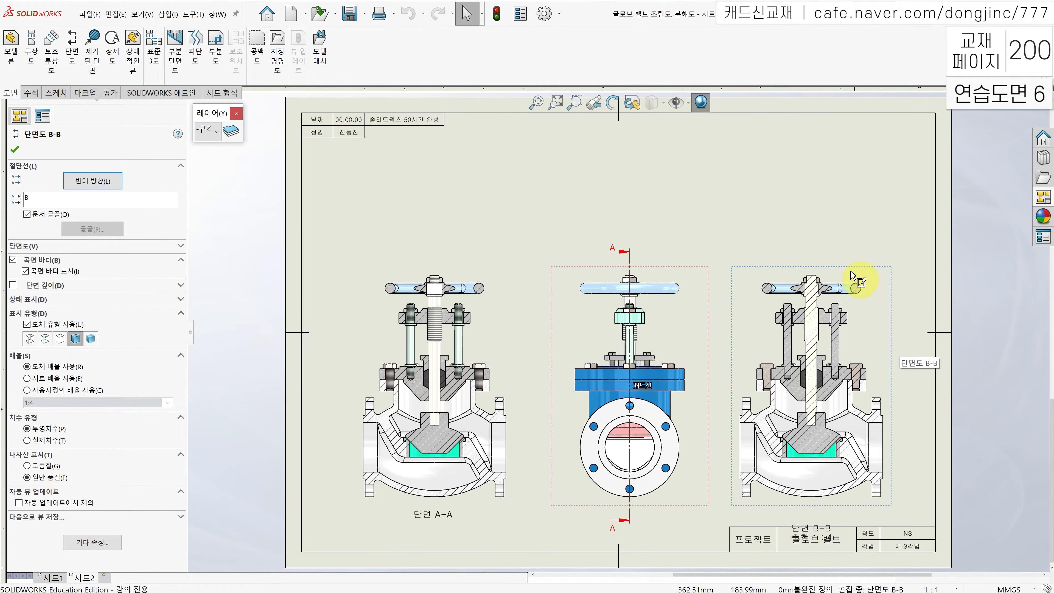
Step: Break the alignment of isometric section view B-B to place it in the sheet's upper-right area, and delete its caption
click(855, 206)
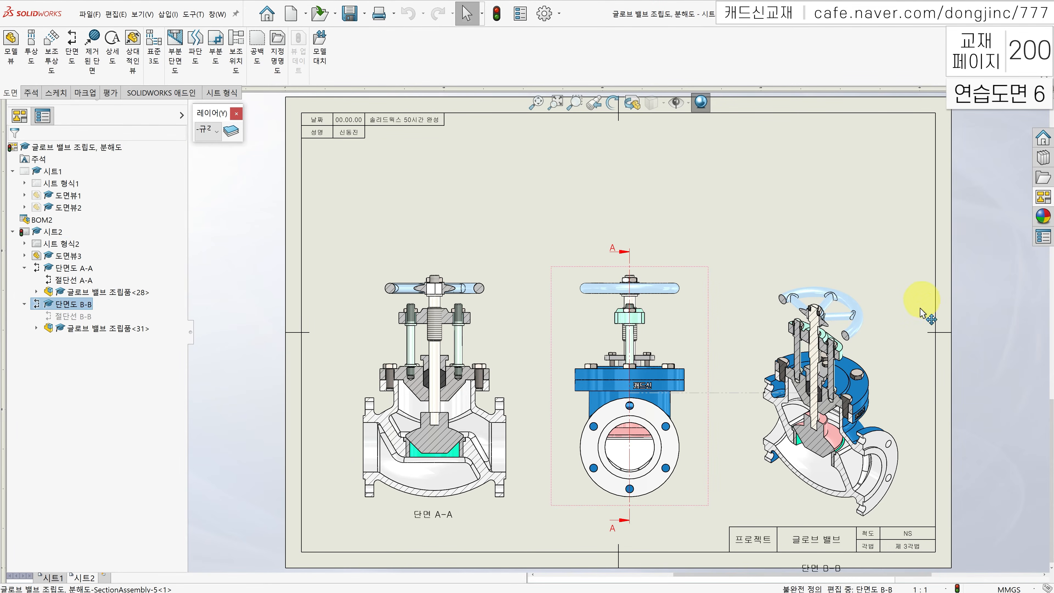
click(894, 337)
right_click(894, 338)
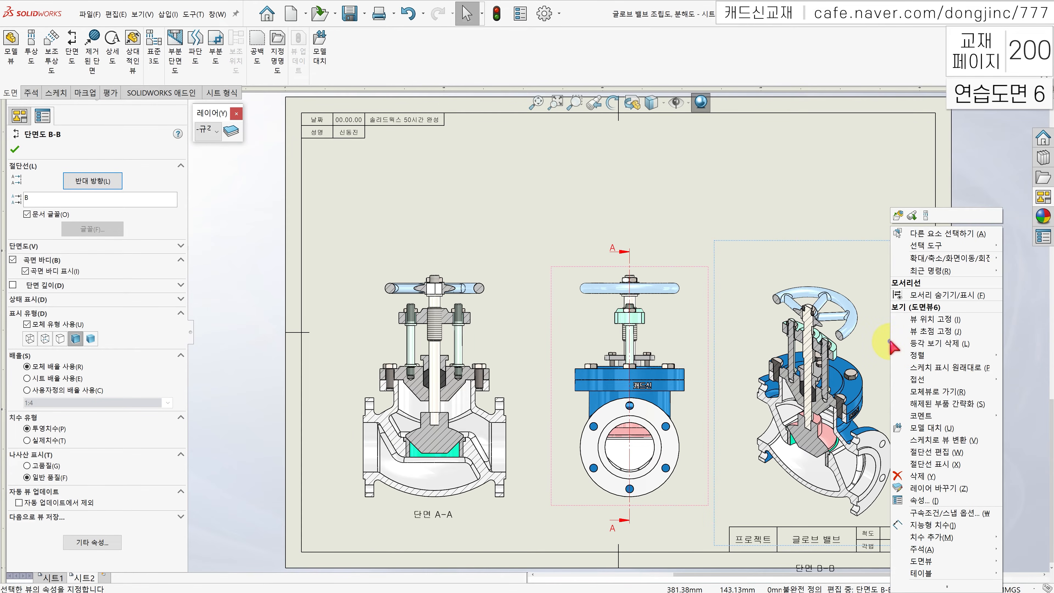
mouse_move(915, 355)
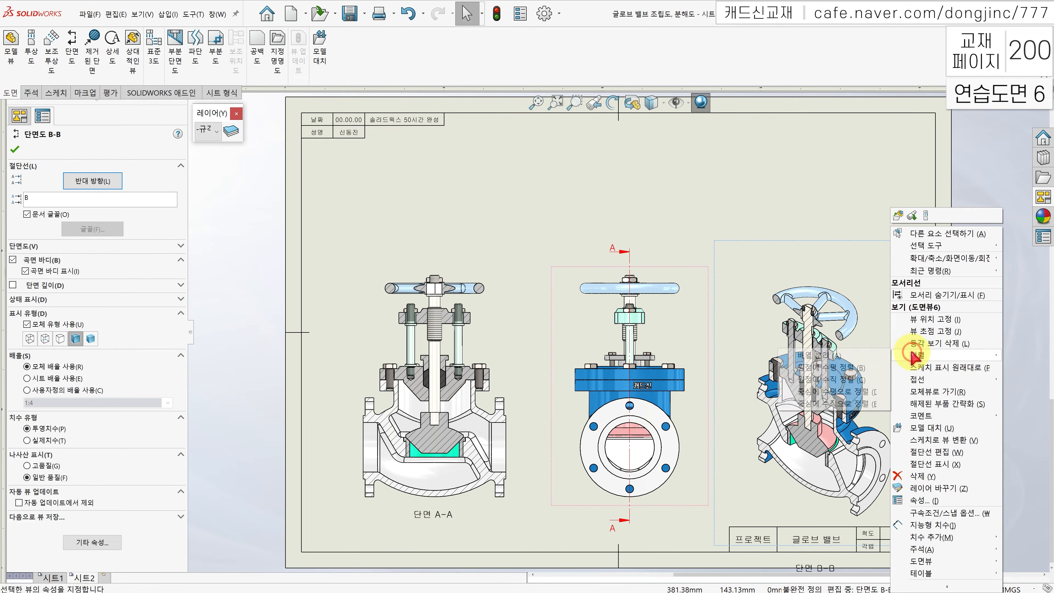
click(868, 355)
drag(916, 381, 940, 224)
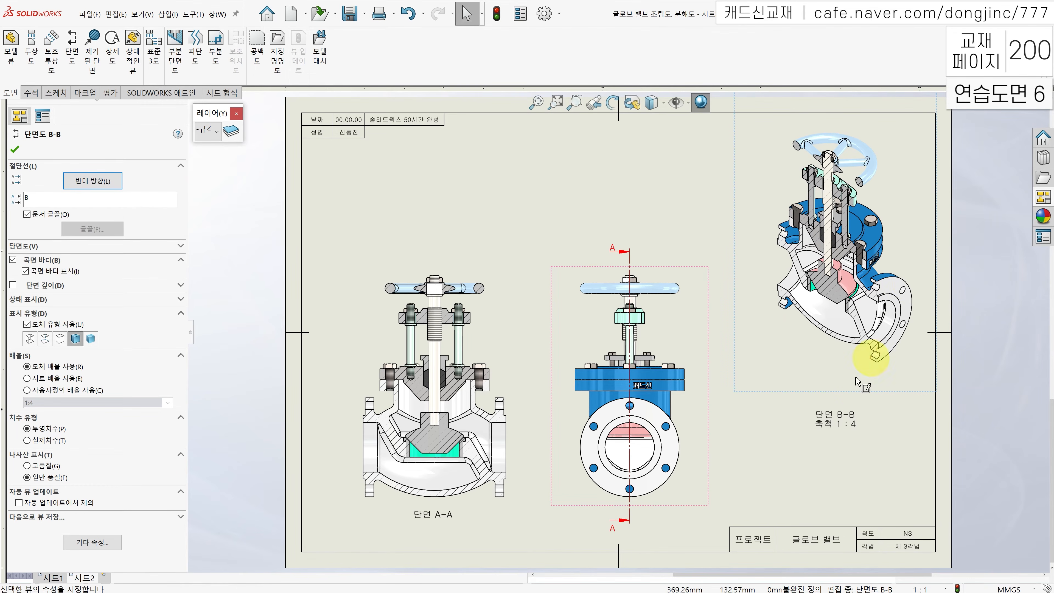
click(836, 415)
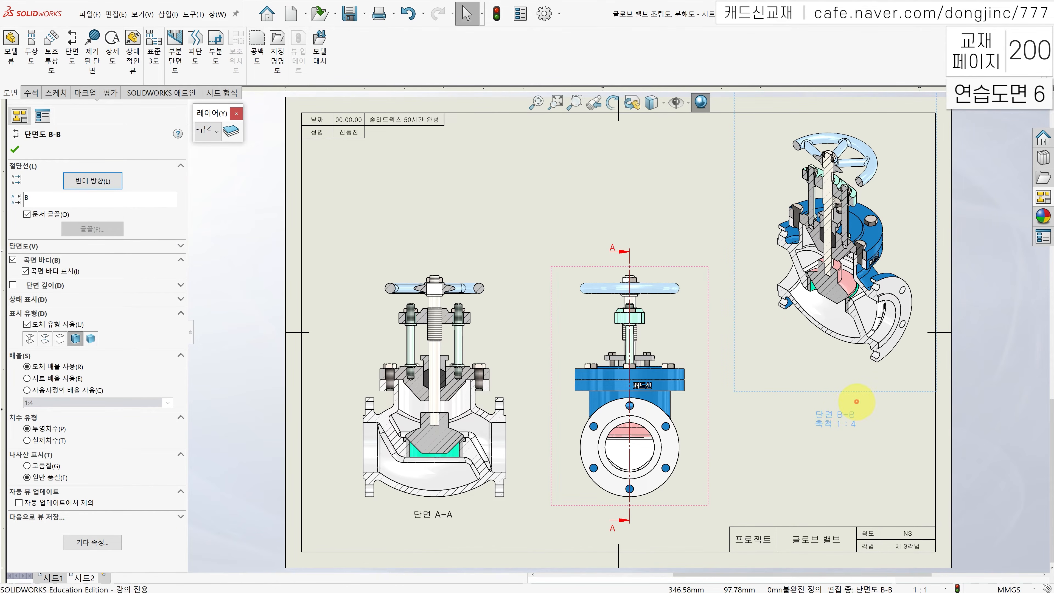
key(Delete)
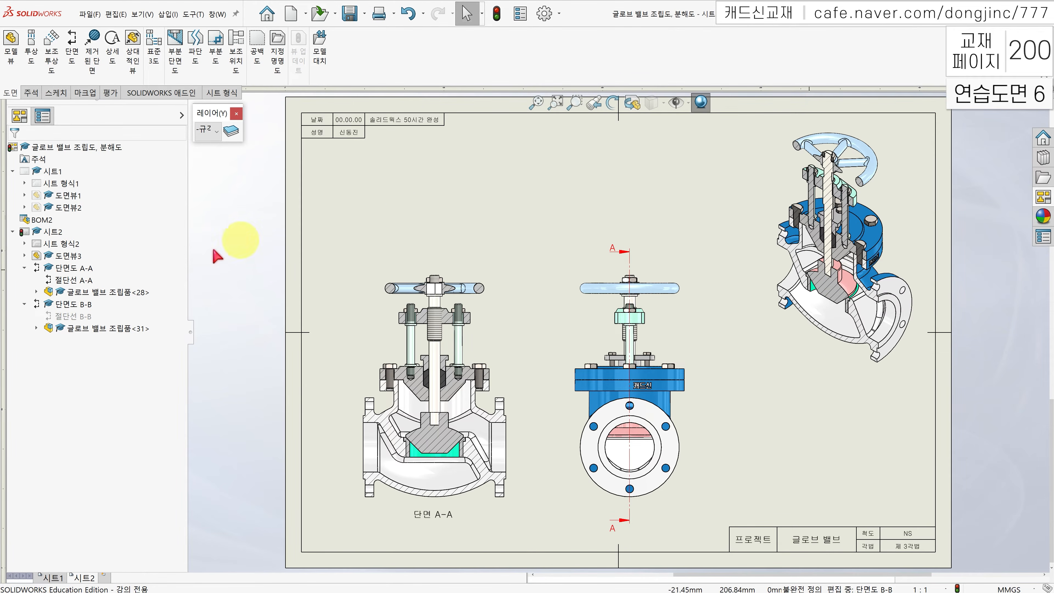
Step: In the section scope of view B-B's properties, exclude the disc seat, disc, stem, packing and gland flange from the cut
right_click(72, 307)
click(106, 513)
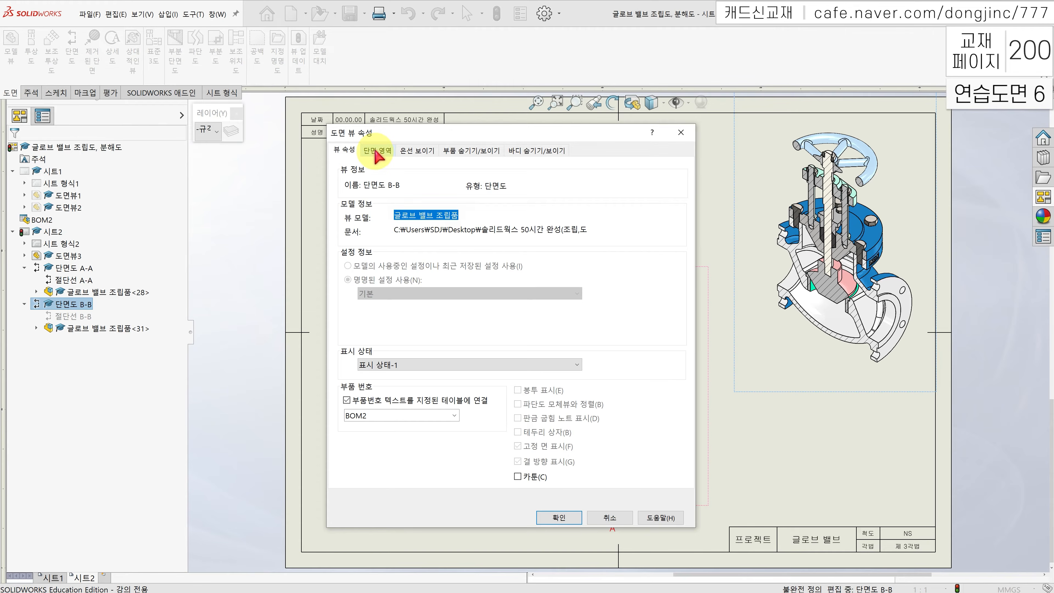
click(377, 154)
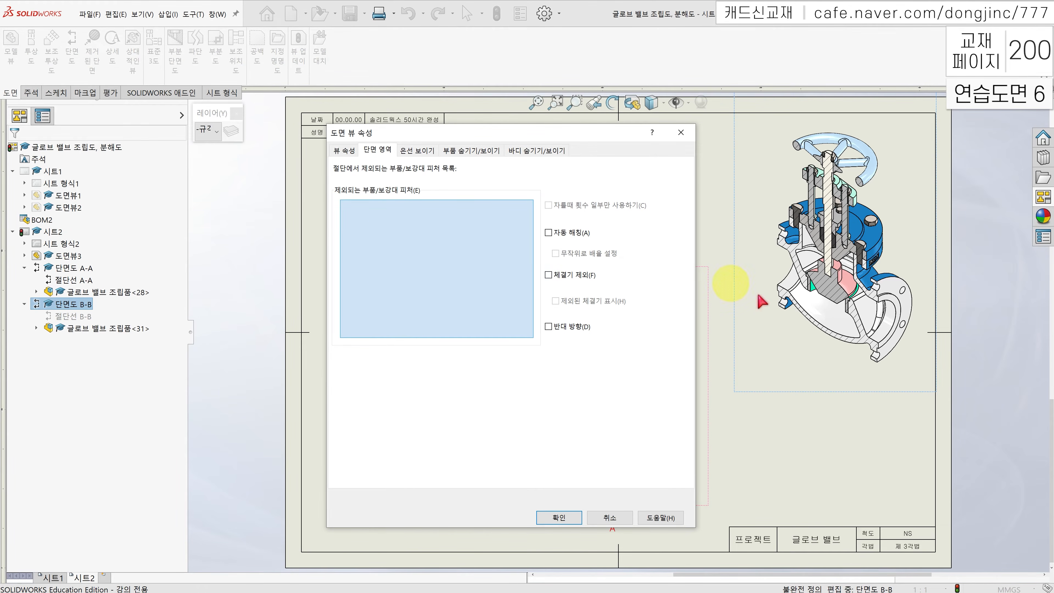
click(812, 290)
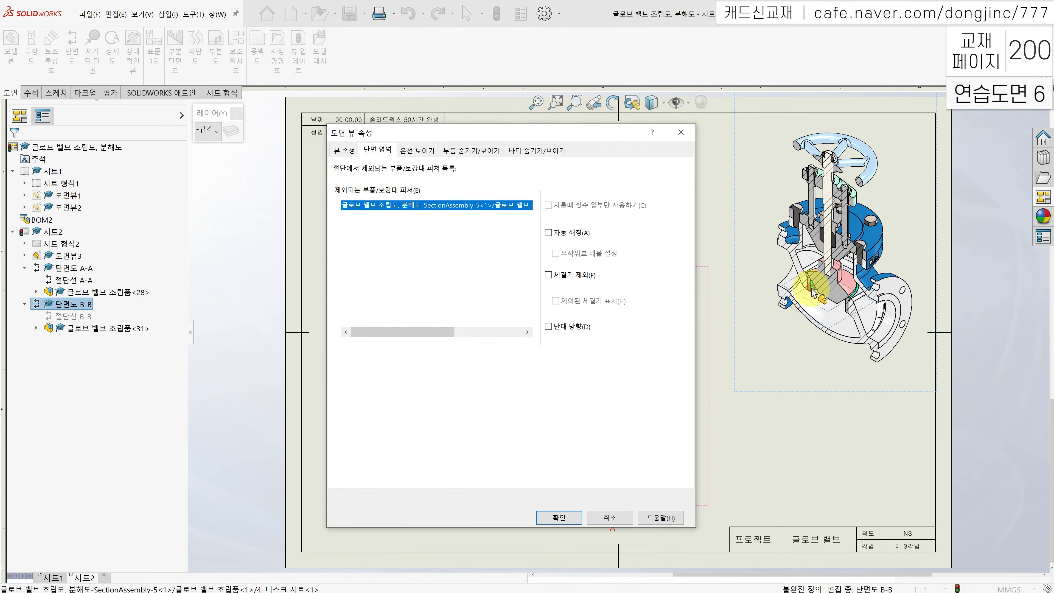
click(840, 278)
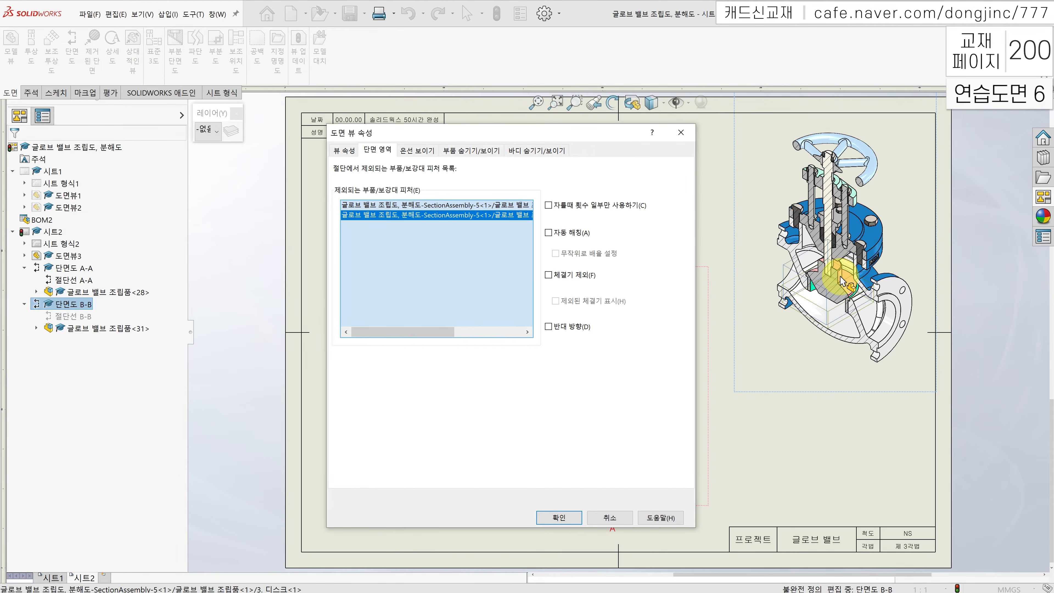
click(826, 246)
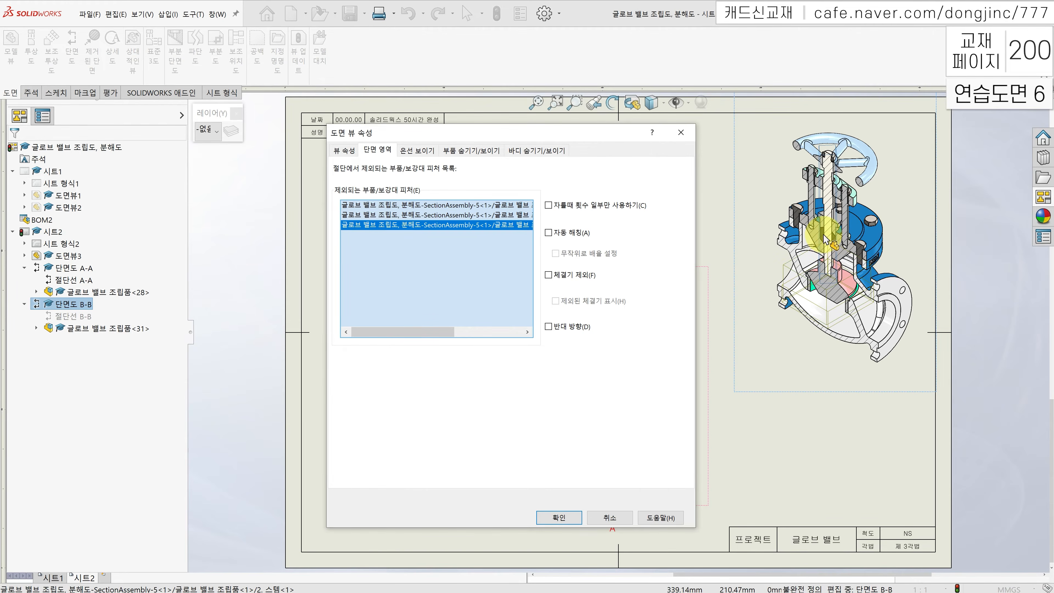
scroll(813, 257, down, 6)
scroll(770, 291, down, 3)
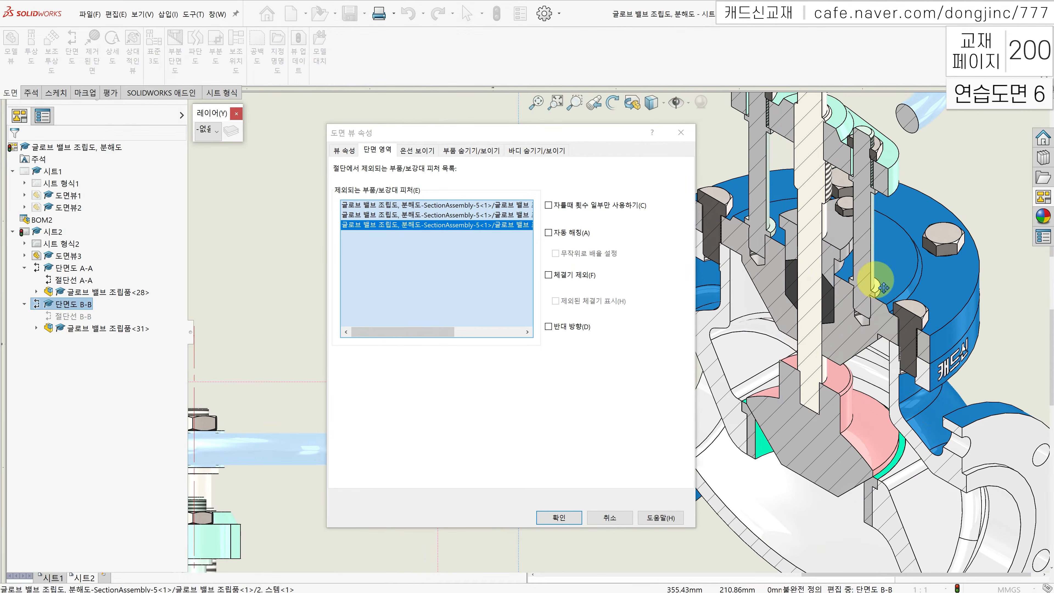
click(792, 281)
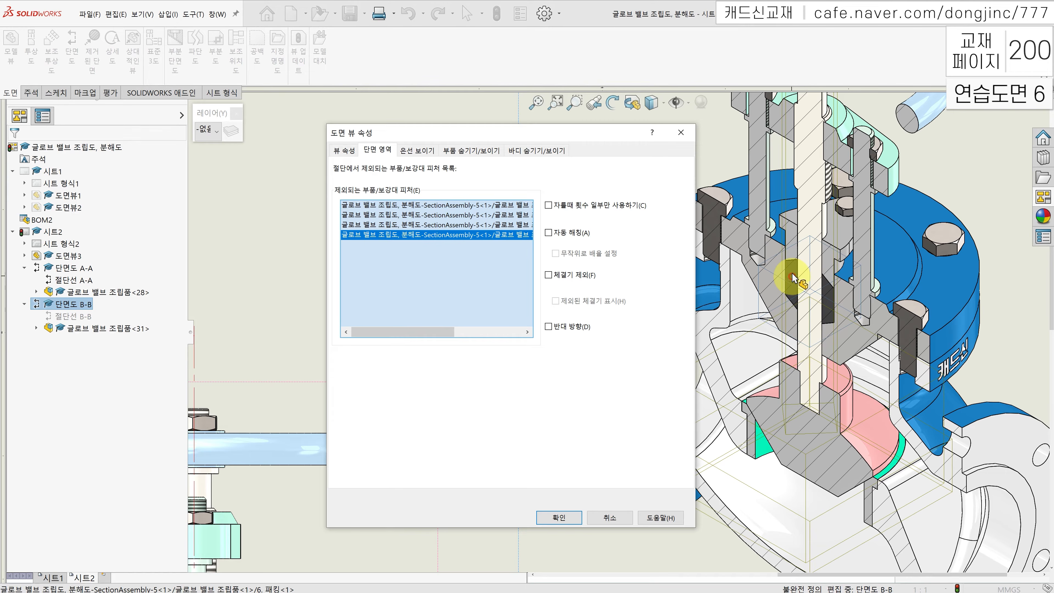
click(792, 235)
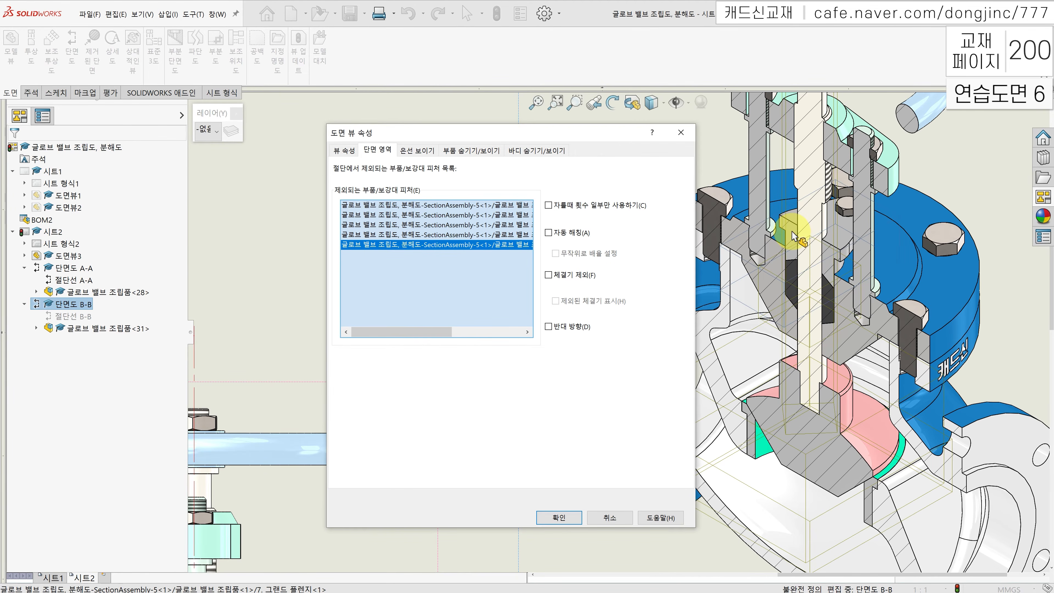
Step: Also exclude the M20x50L hex bolts, both shafts, the M20 nuts and the flange from the cut, and apply the view properties
middle_drag(791, 233, 831, 234)
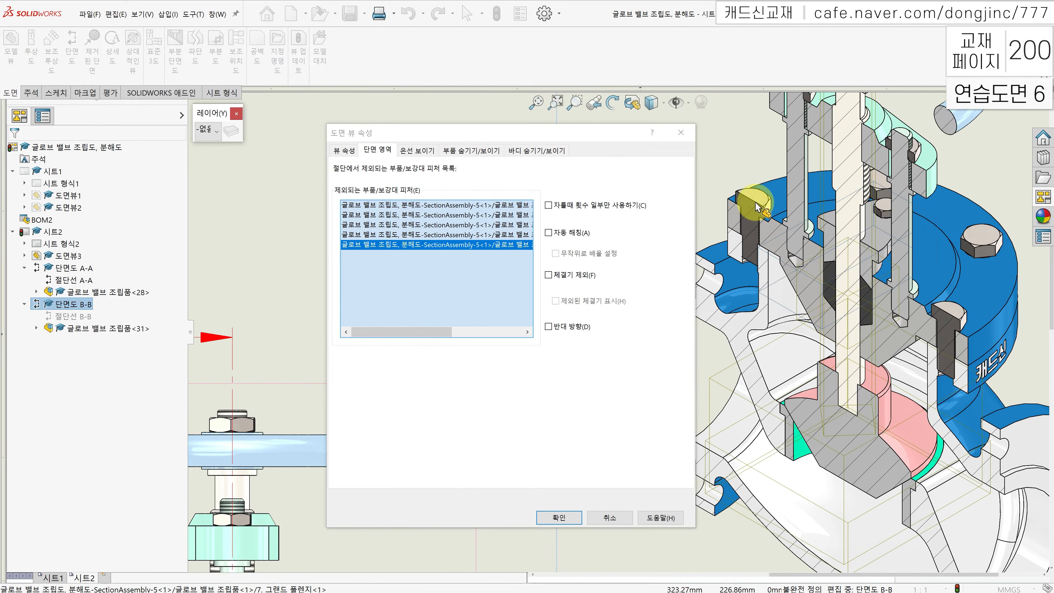
click(755, 206)
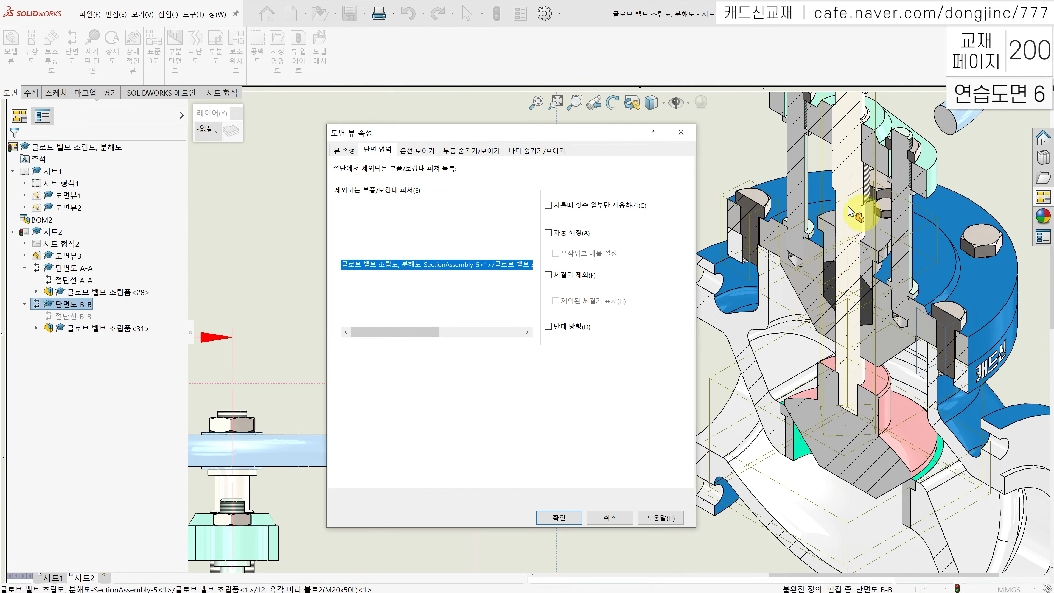
middle_drag(824, 188, 821, 301)
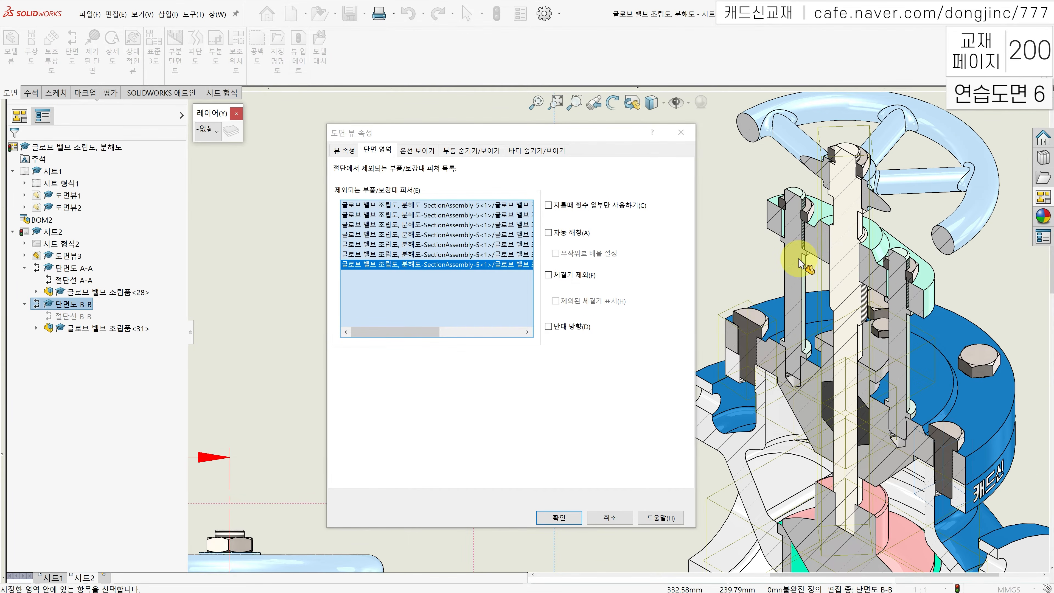
click(896, 319)
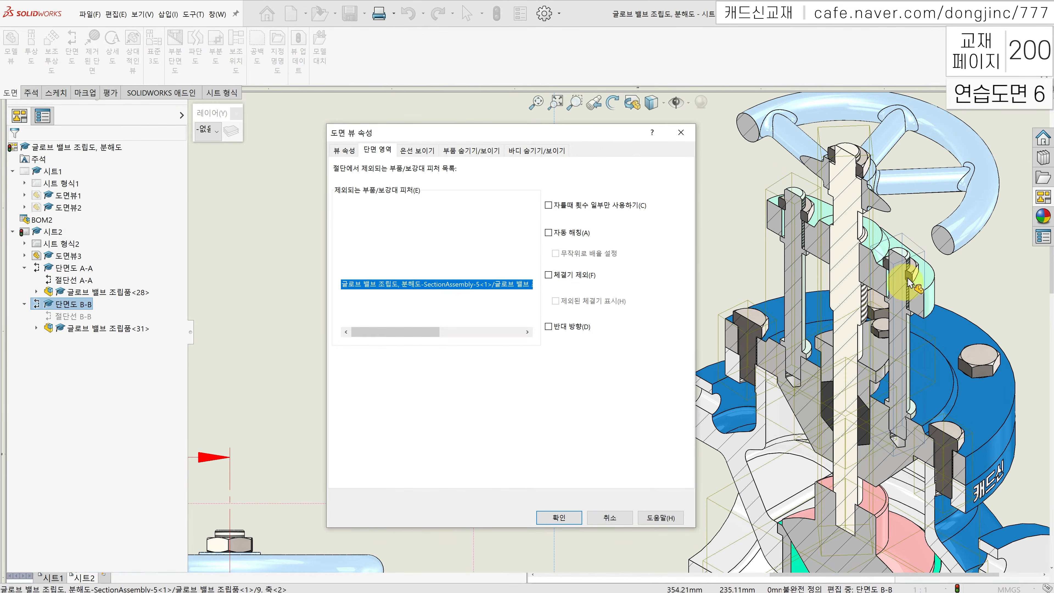
click(810, 210)
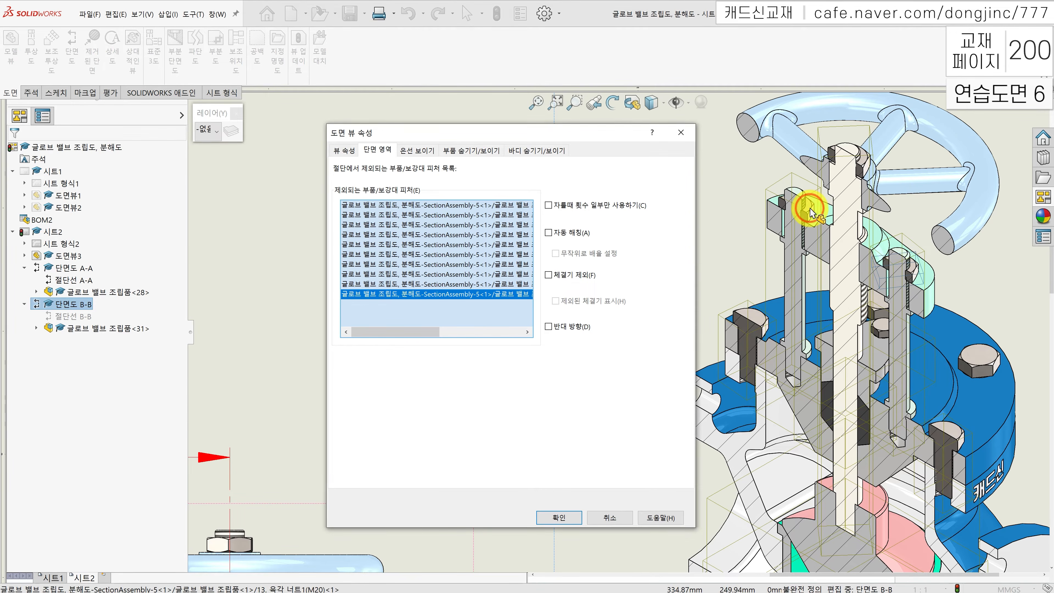
click(815, 242)
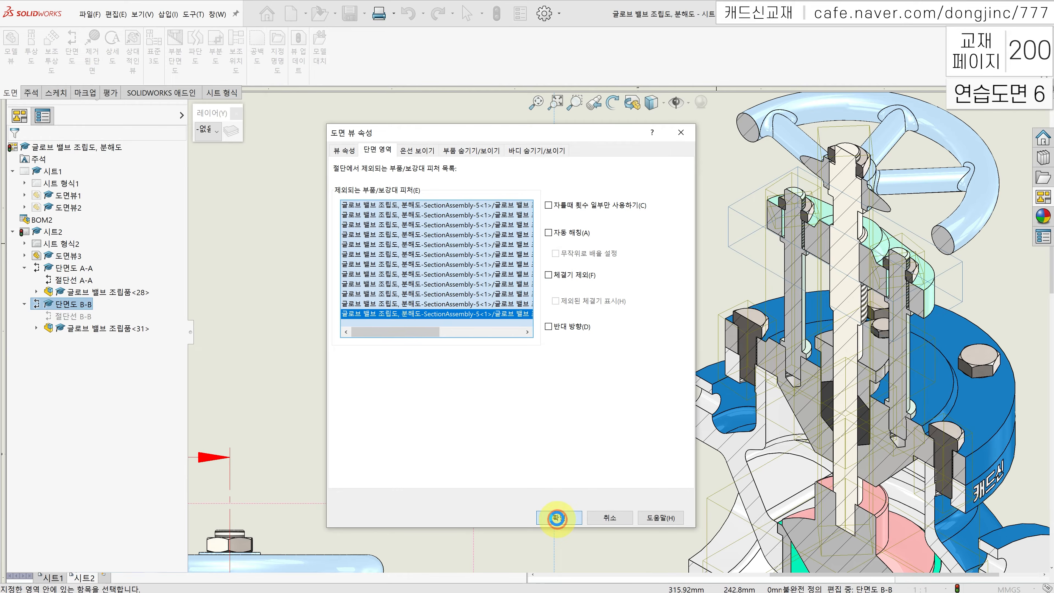
click(556, 517)
key(f)
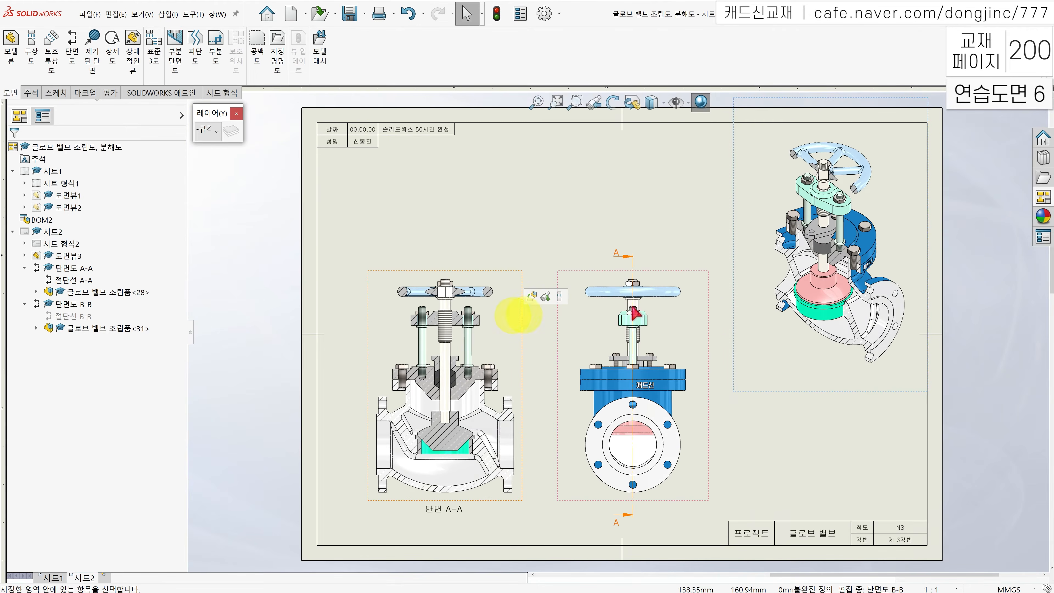
Step: Open the globe valve assembly model from section view A-A
scroll(912, 207, down, 3)
middle_drag(732, 334, 717, 376)
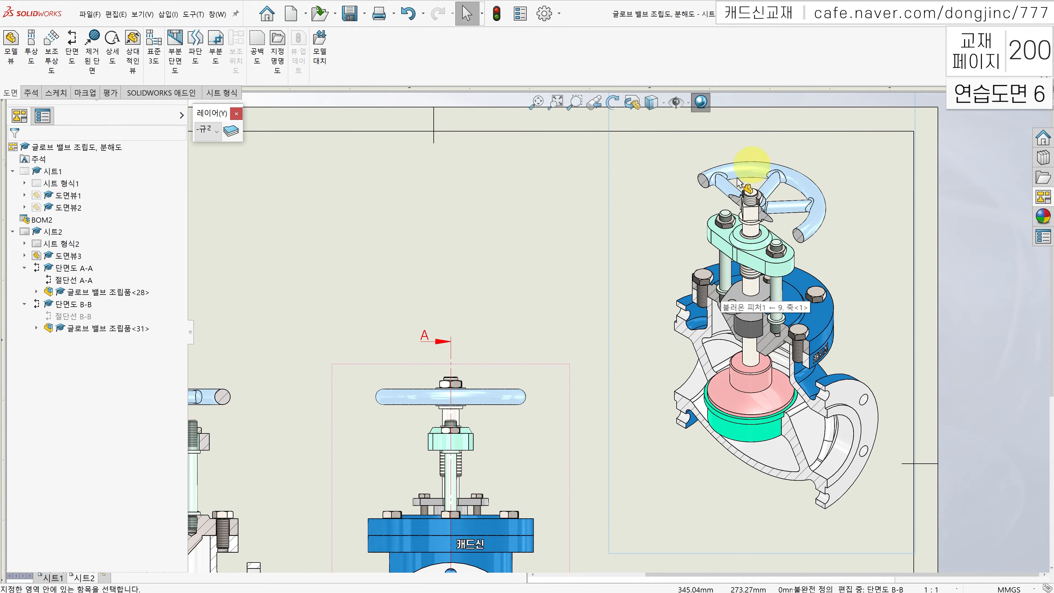
scroll(565, 260, up, 3)
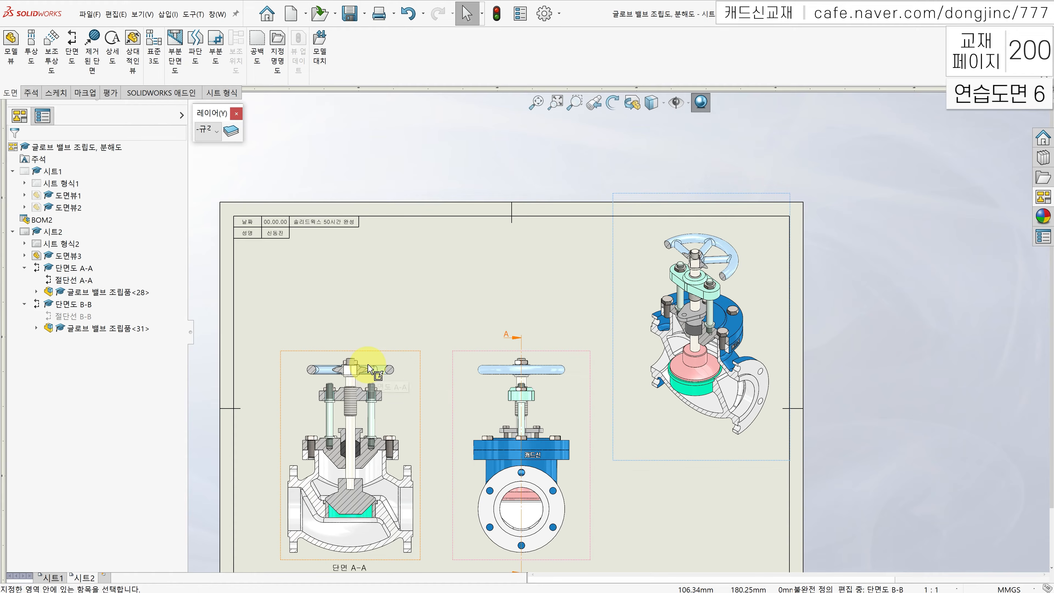
middle_drag(408, 310, 434, 271)
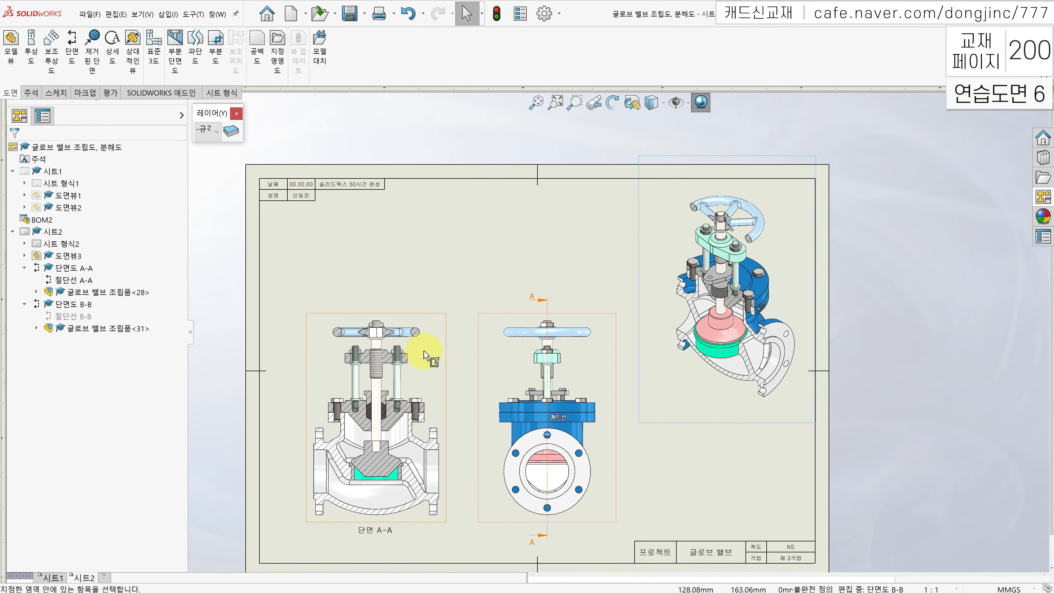
click(428, 353)
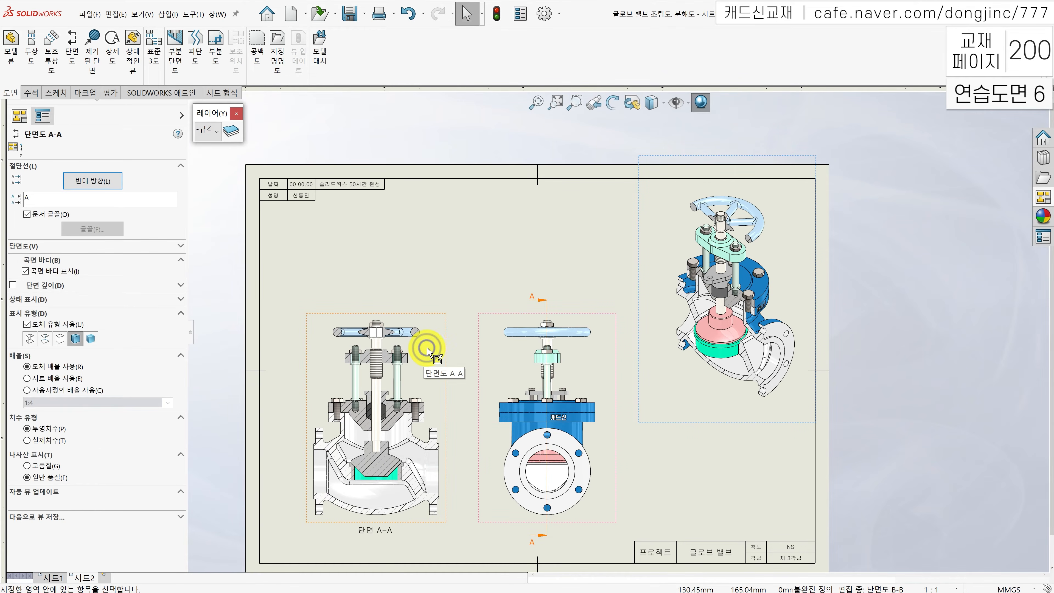
right_click(427, 349)
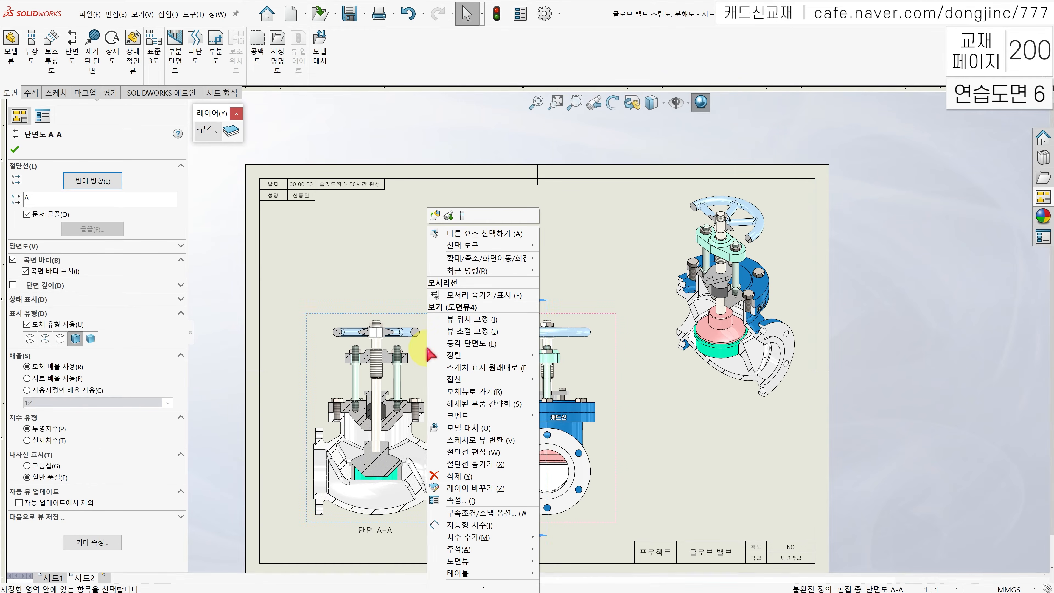
click(434, 216)
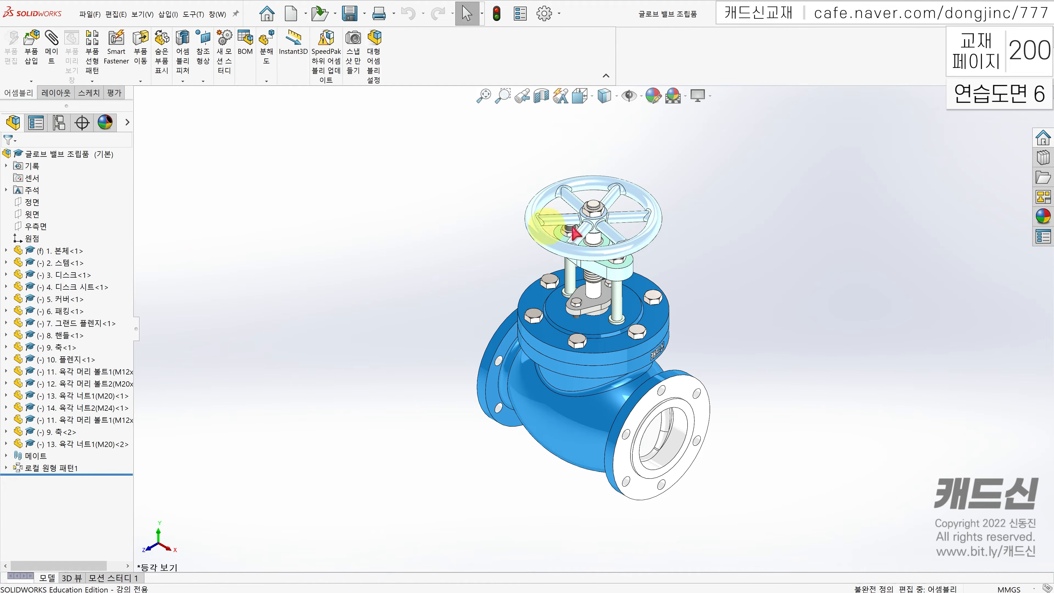
Step: Add a coincident mate between the handle's right plane and the assembly's front plane to fix the handwheel's rotation
mouse_move(615, 247)
mouse_down()
mouse_move(548, 224)
mouse_move(587, 236)
mouse_move(583, 254)
mouse_move(583, 244)
mouse_move(606, 248)
mouse_up()
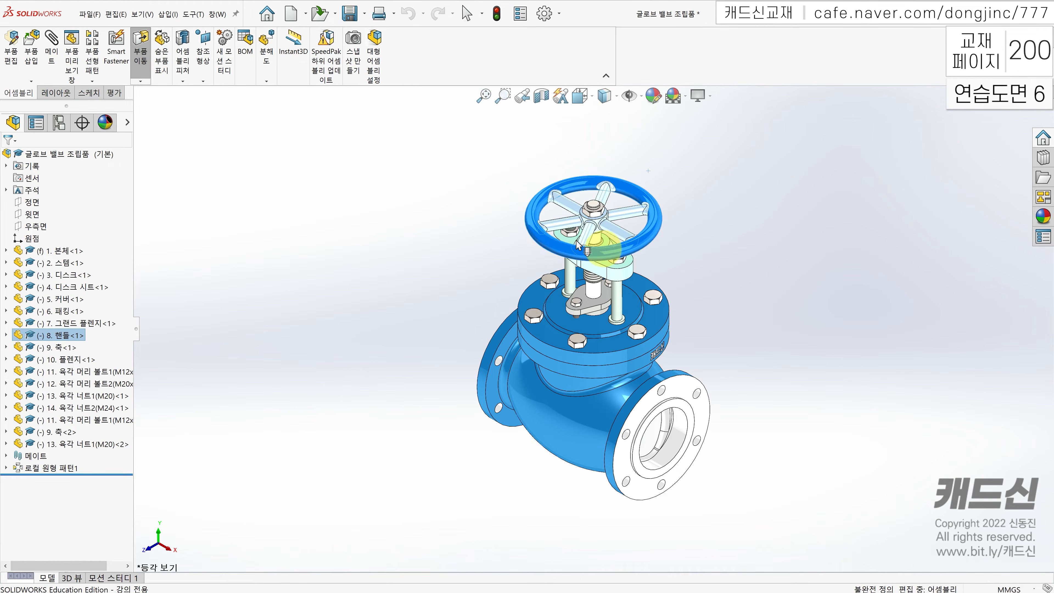
click(454, 204)
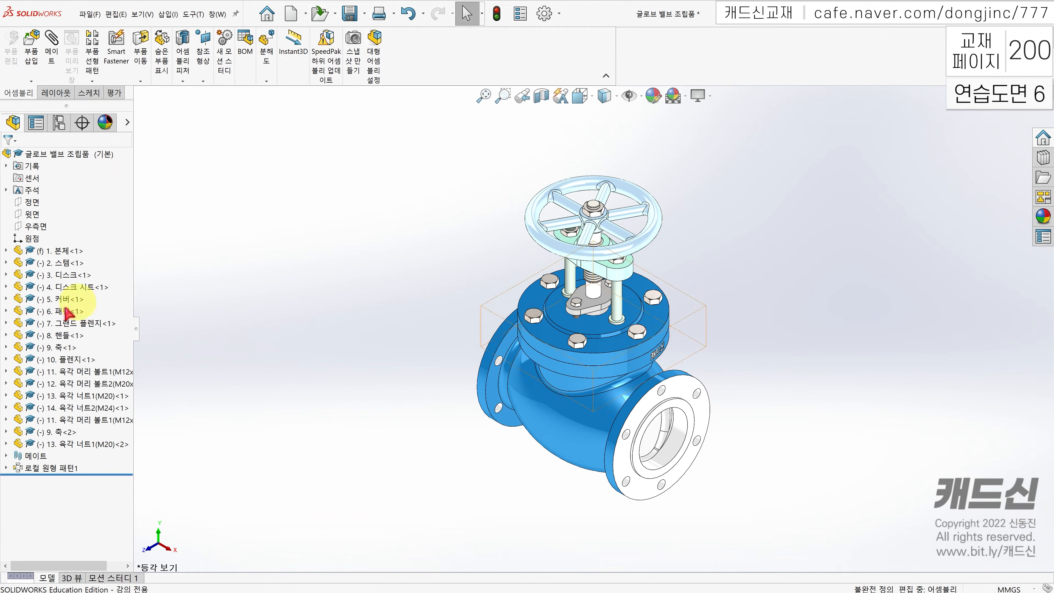
click(7, 334)
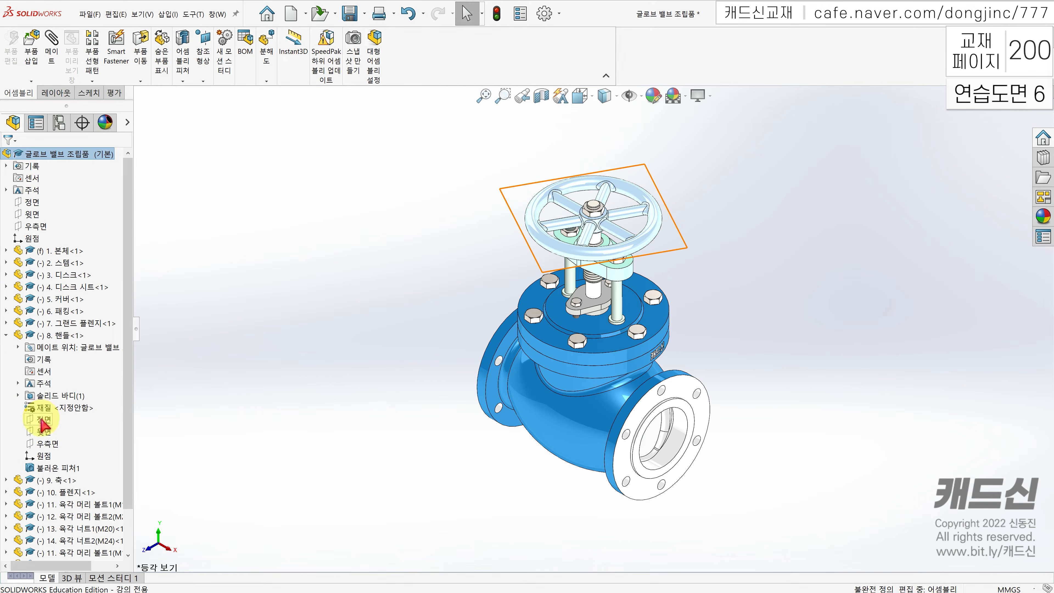
click(47, 444)
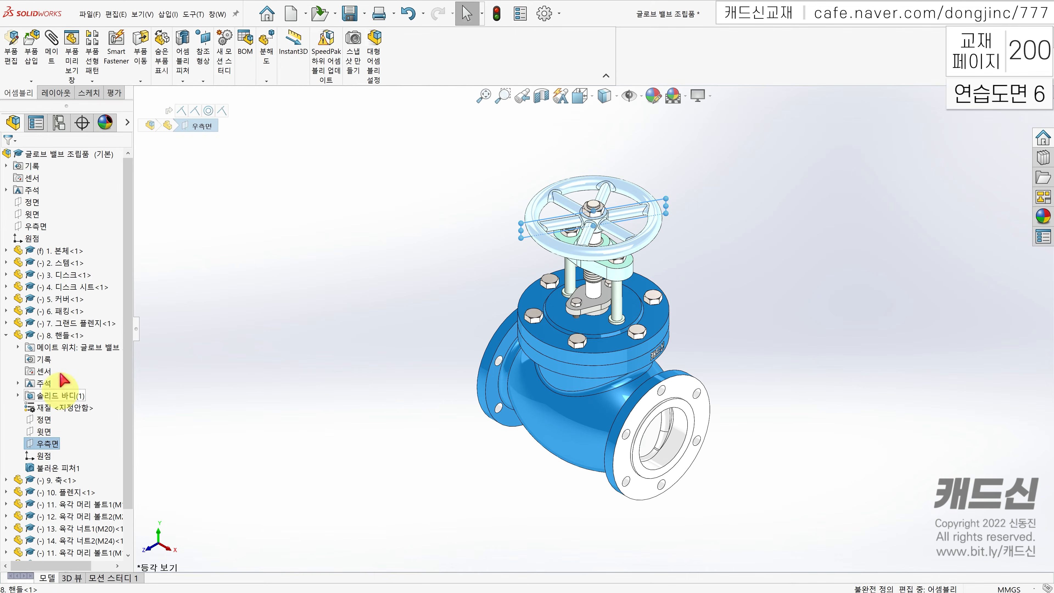
ctrl+click(37, 203)
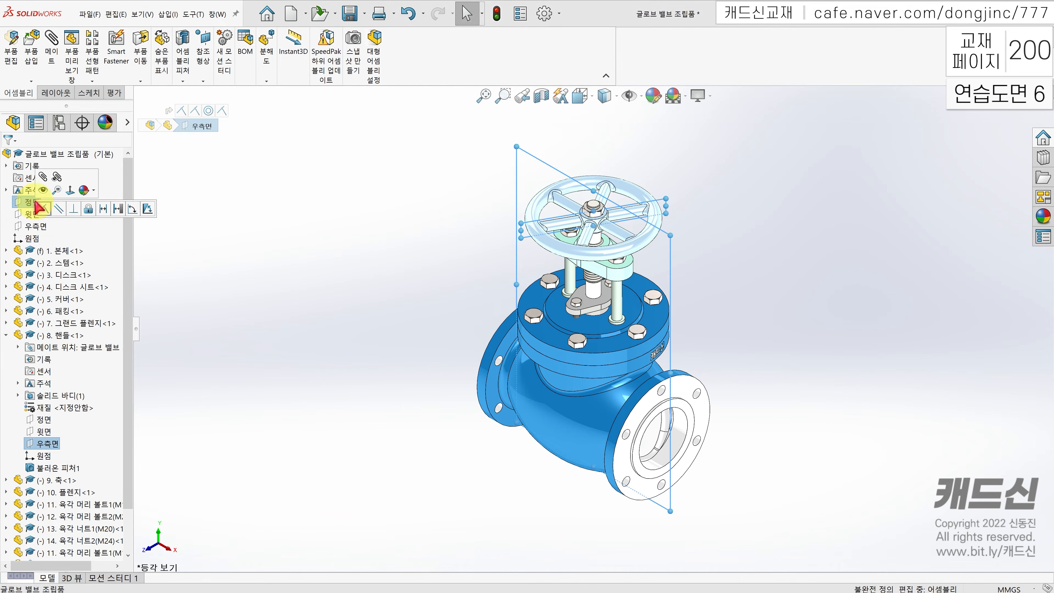
click(44, 208)
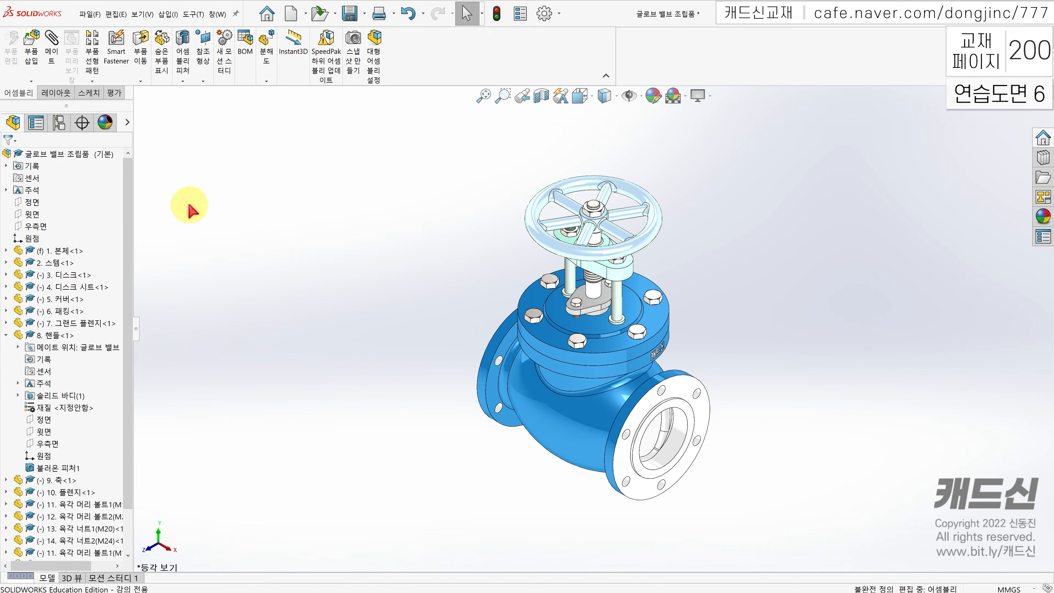
Step: Save the assembly and switch back to the globe valve drawing
click(353, 14)
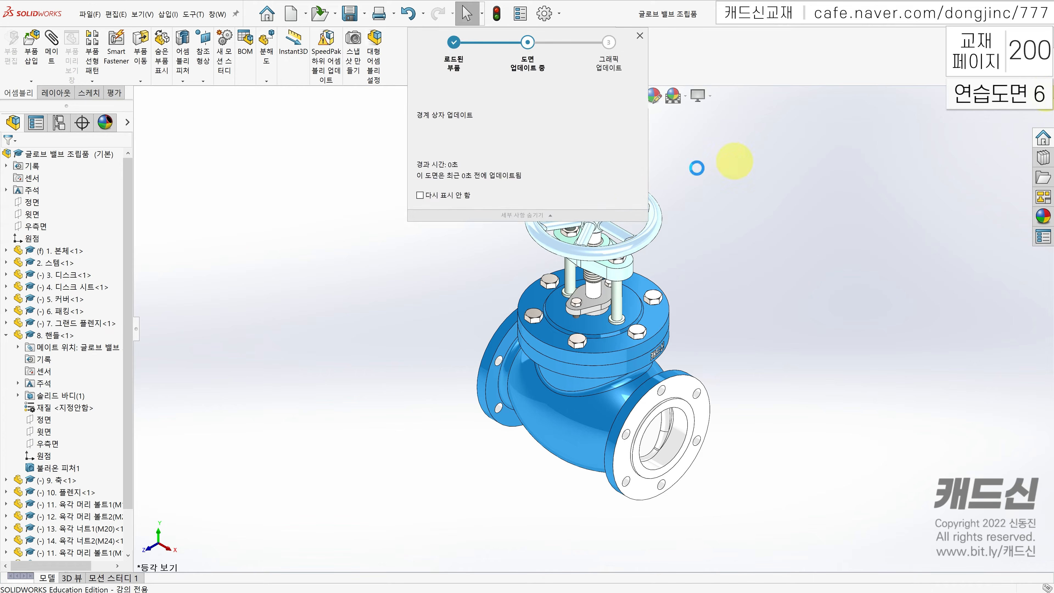
click(544, 213)
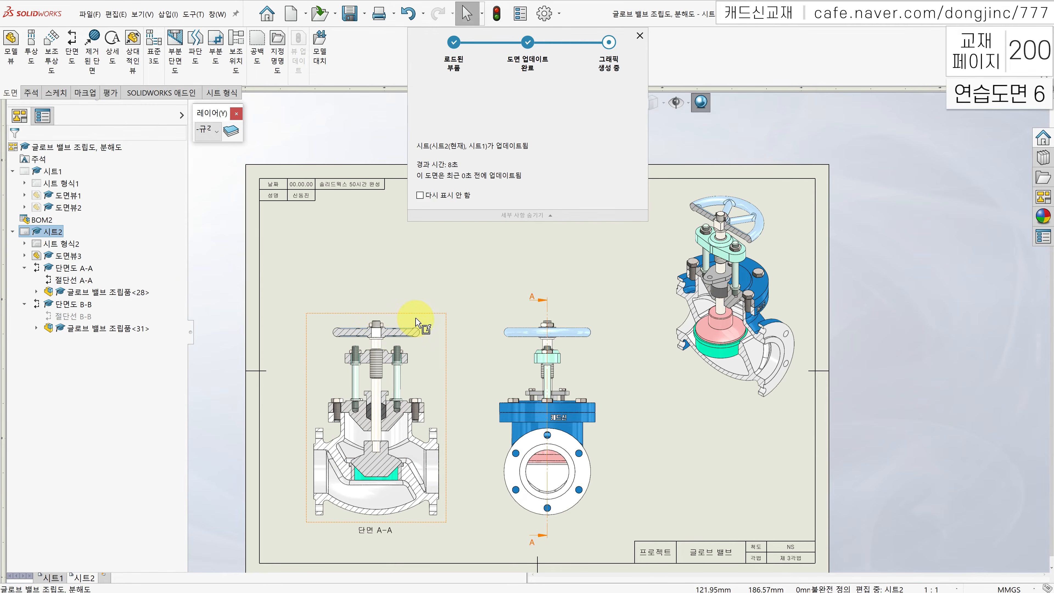
Step: Give the isometric section view a custom scale of 1:5.5 and move it slightly higher on the sheet
click(641, 37)
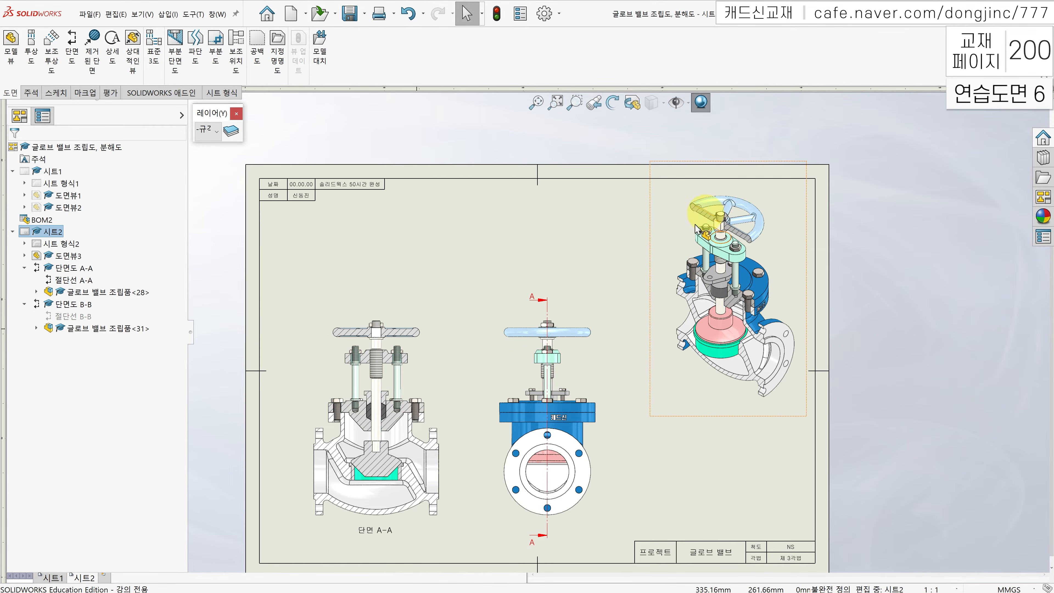
click(661, 243)
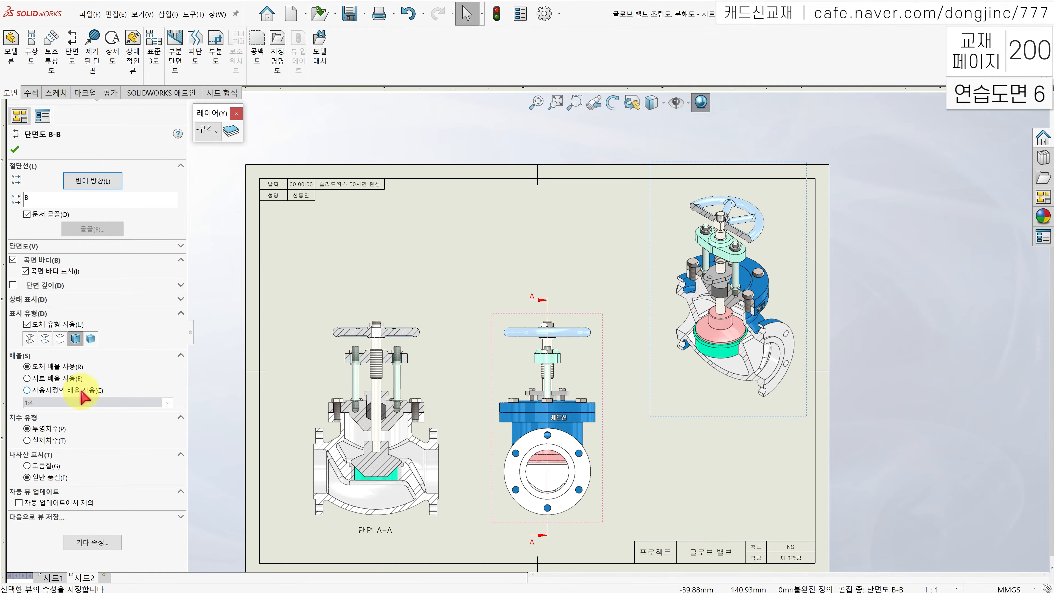
click(81, 391)
click(64, 401)
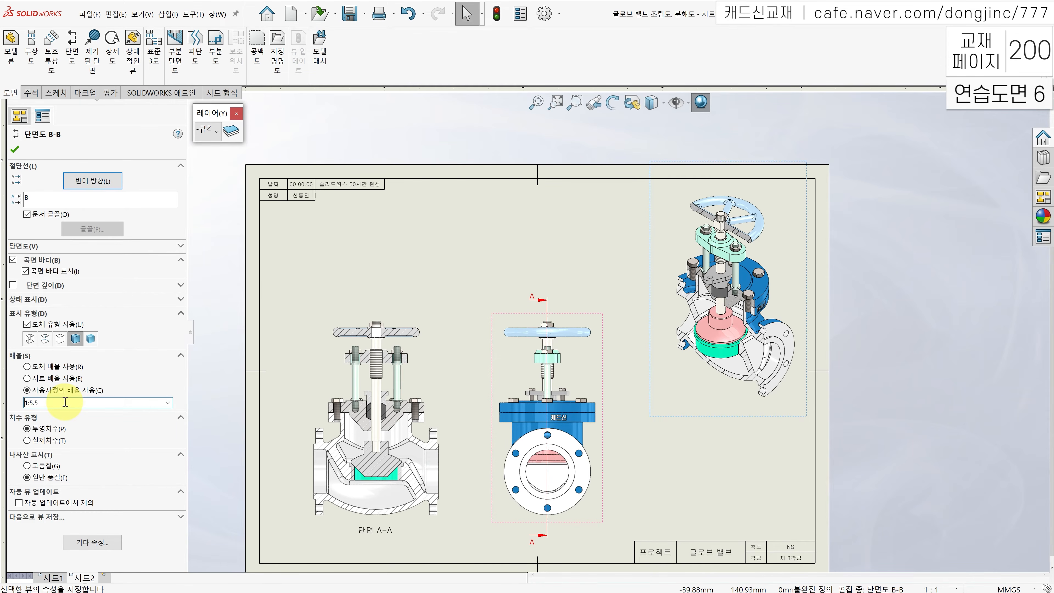
click(506, 211)
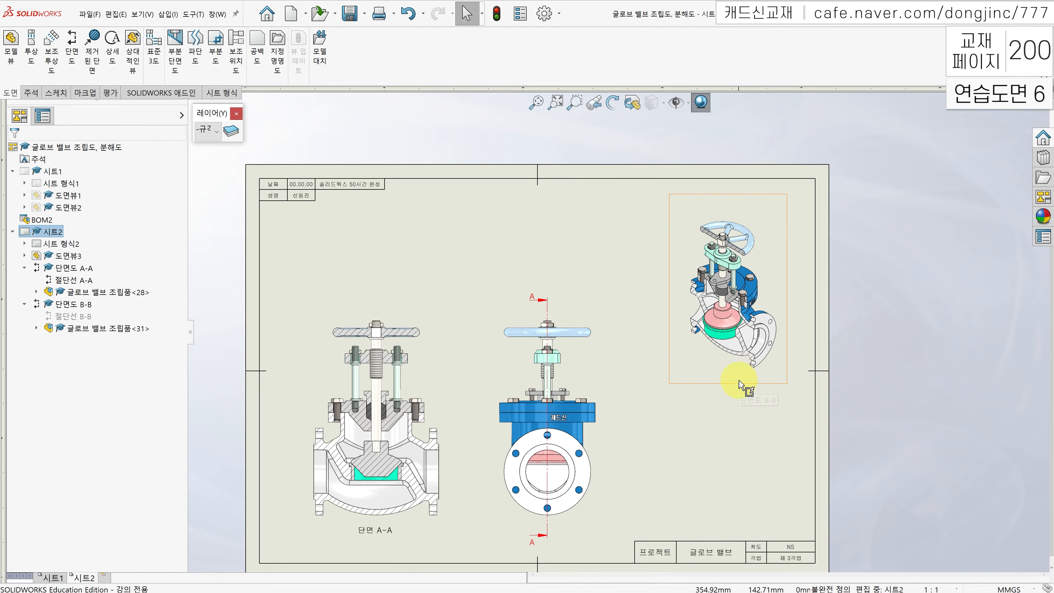
drag(737, 386, 734, 361)
click(635, 272)
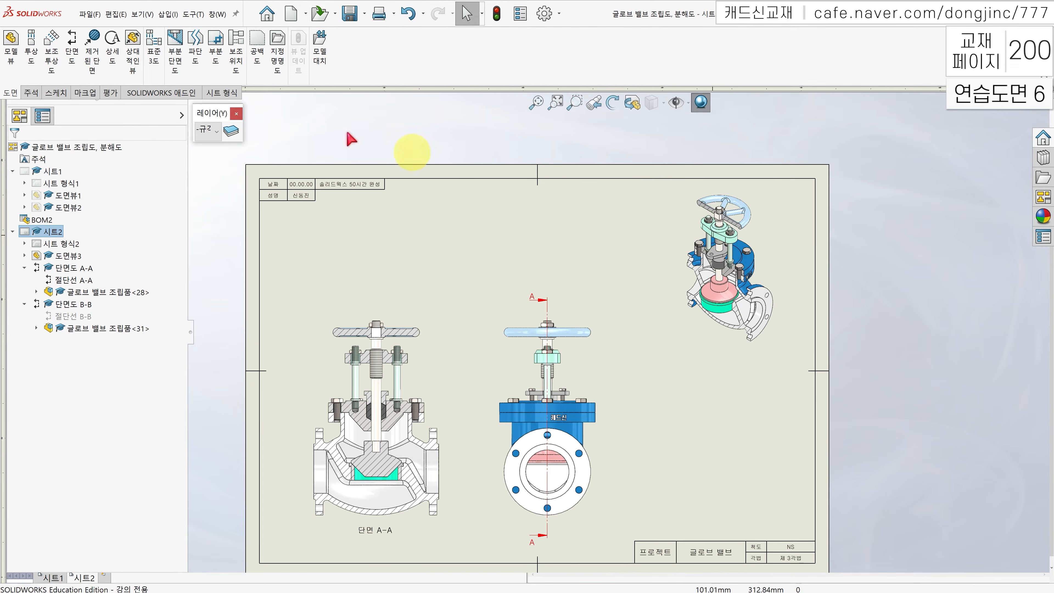
Step: Start a detail view with a circle of about 93 mm radius around the gland and upper stem in the isometric section view
click(113, 58)
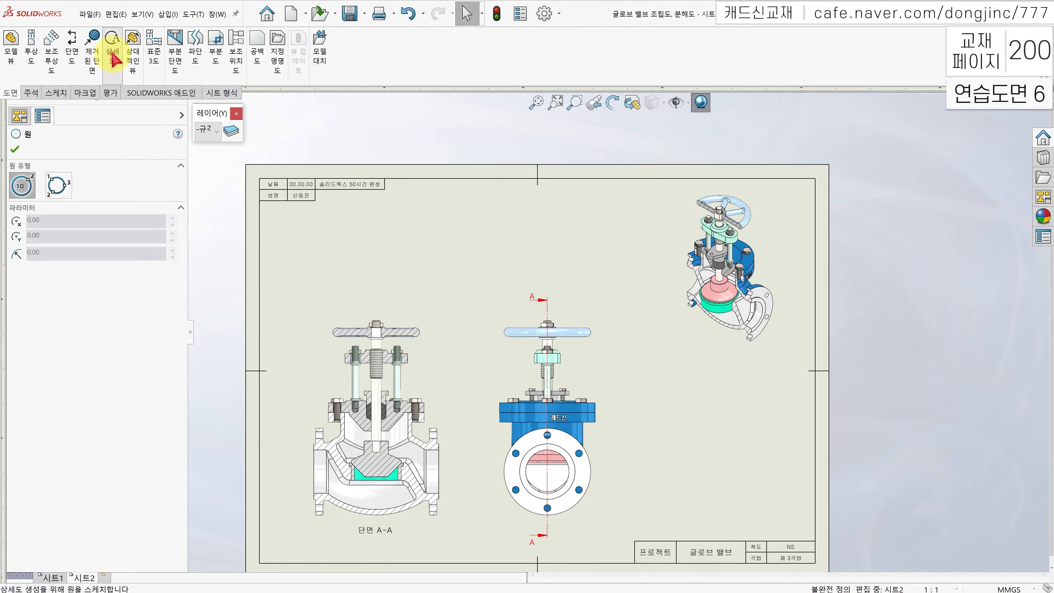
scroll(646, 207, down, 6)
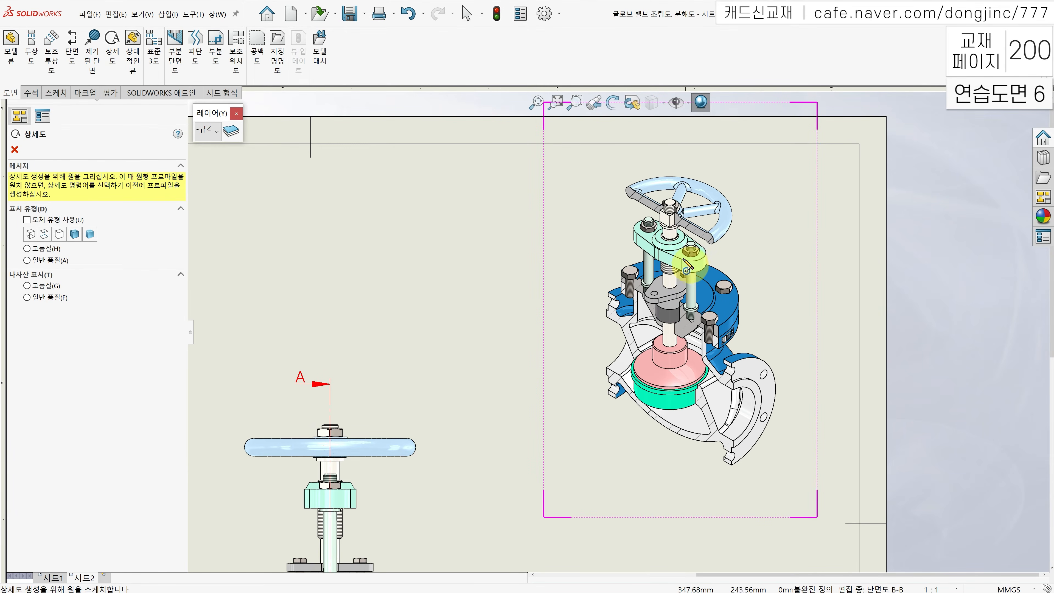
click(669, 245)
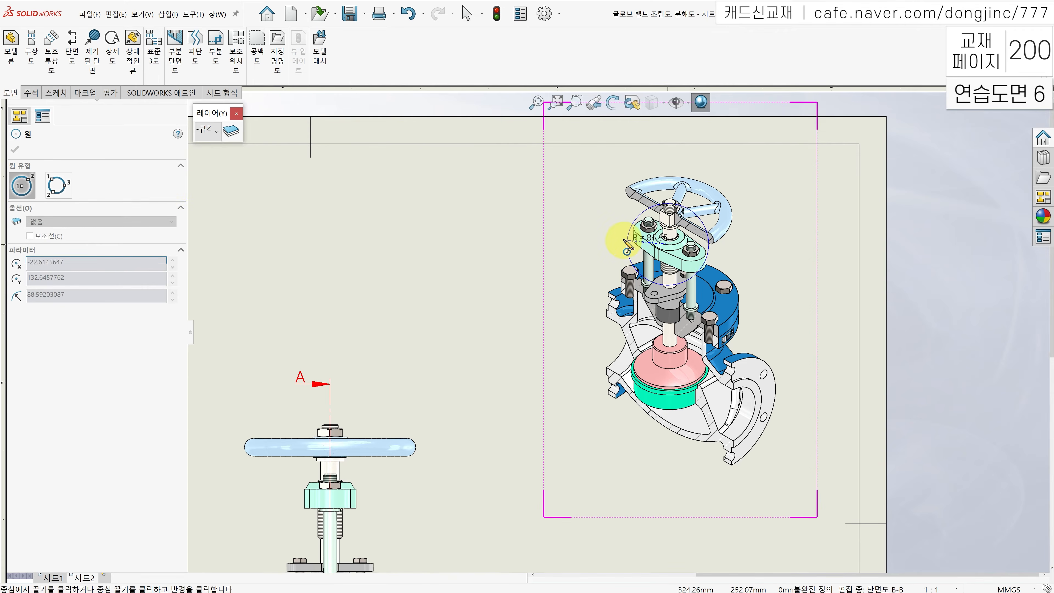
click(625, 248)
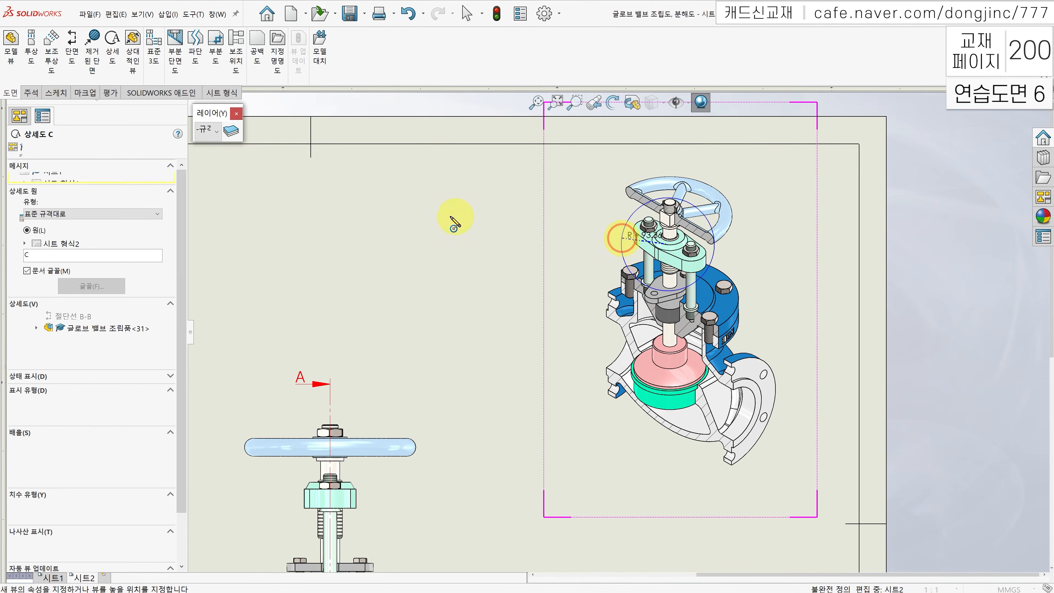
Step: Give detail view C a full outline and a custom scale of 1:2.8, and place it above and between the two lower views
key(z)
key(z)
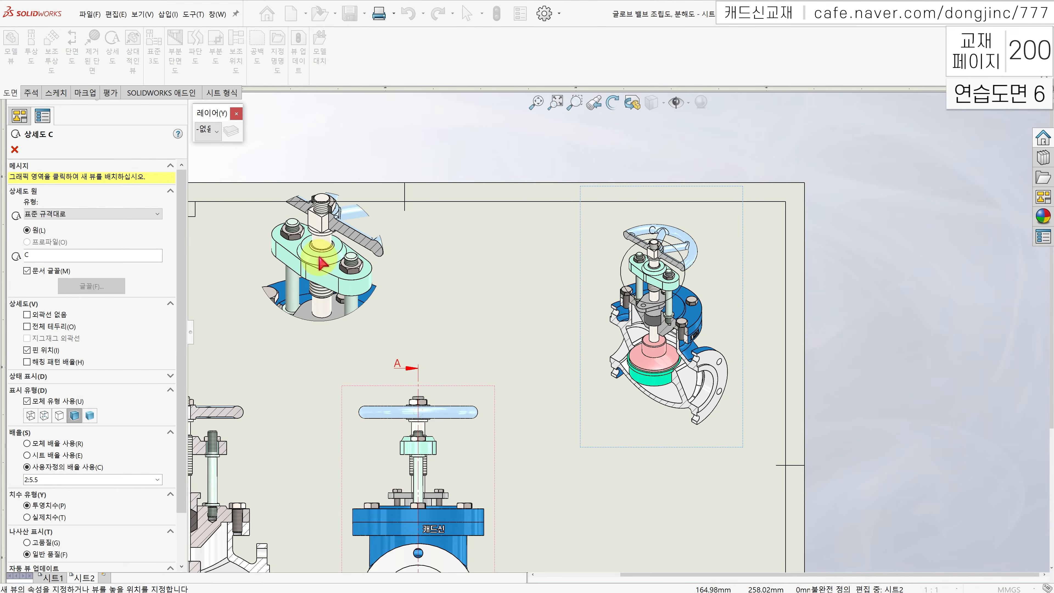
click(27, 326)
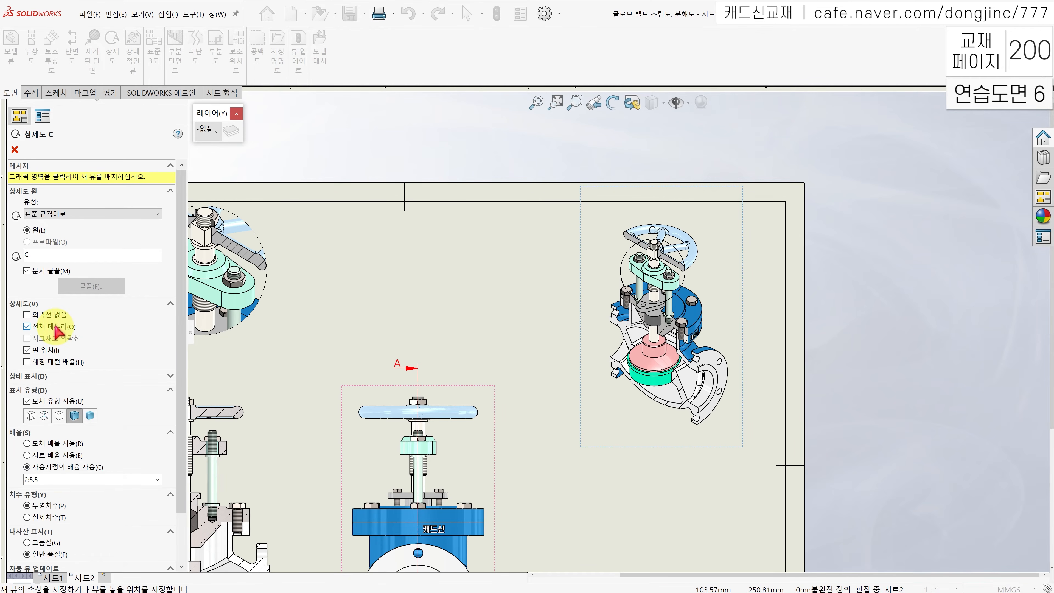
double_click(57, 480)
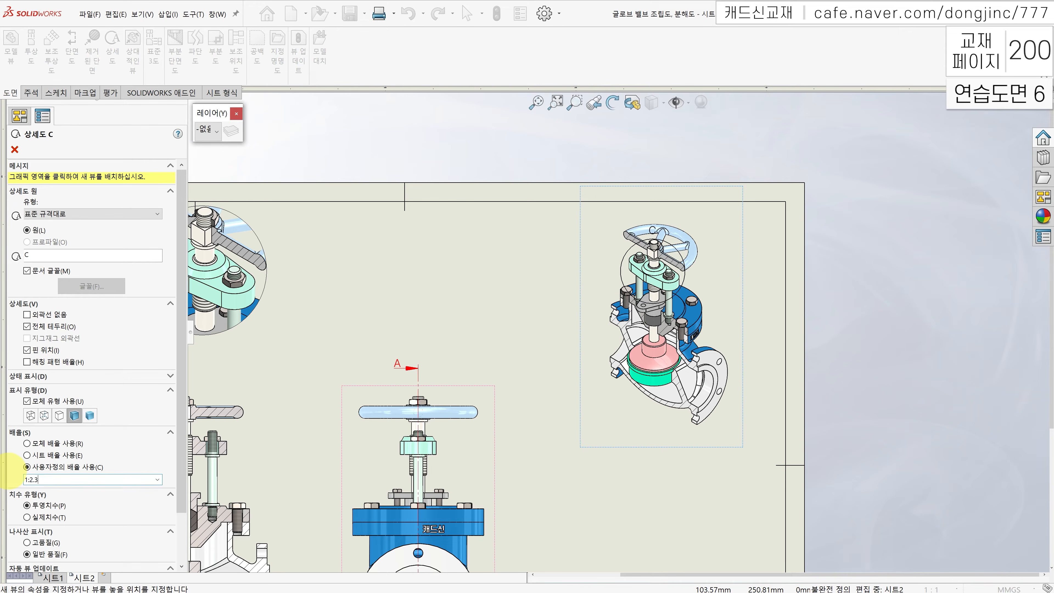
scroll(248, 230, up, 2)
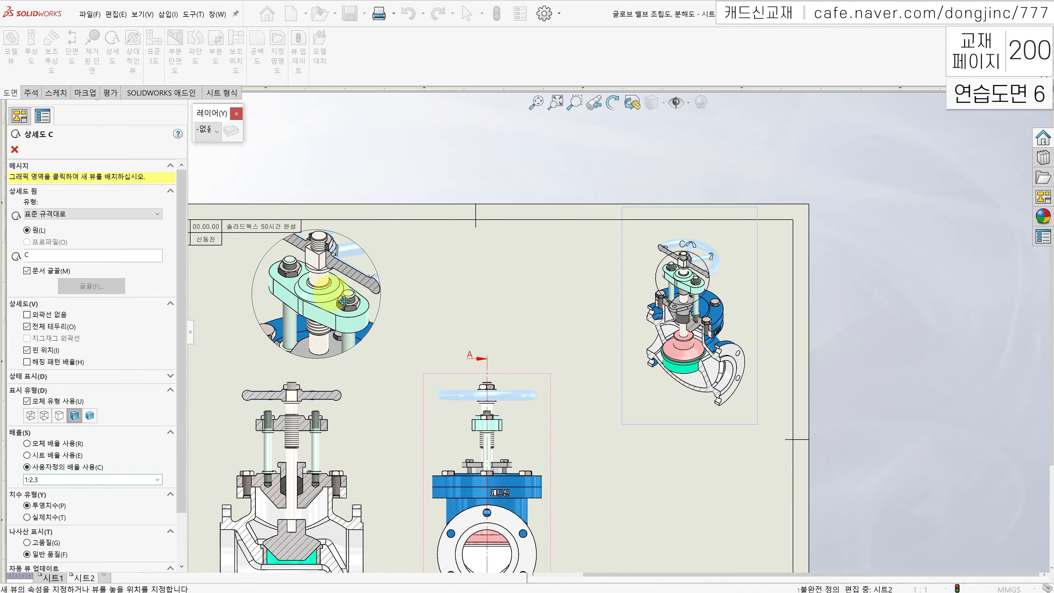
mouse_move(394, 292)
middle_down()
mouse_move(380, 230)
mouse_move(363, 253)
middle_up()
double_click(71, 475)
text(1)
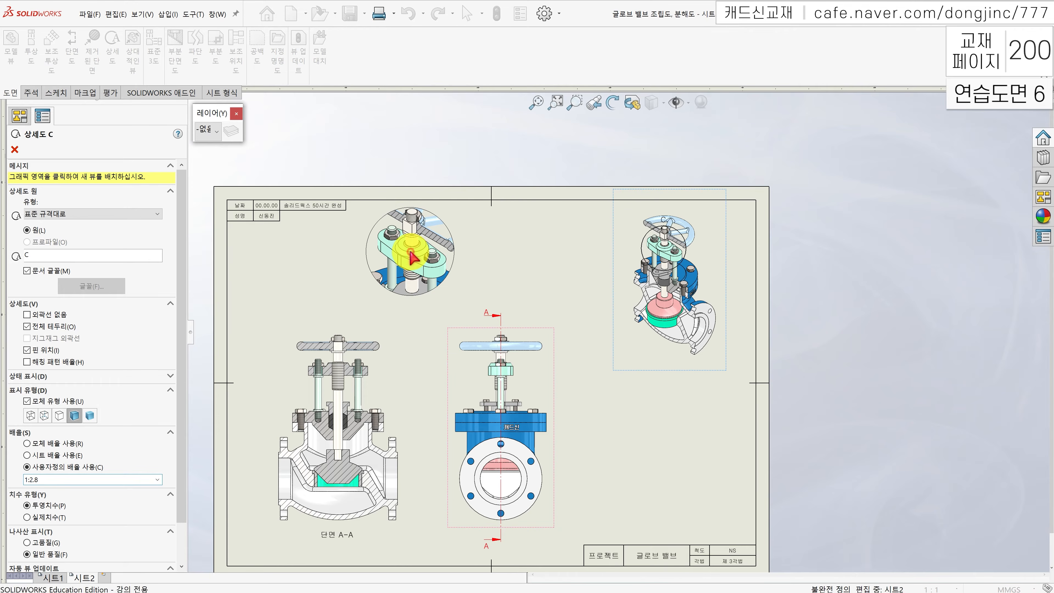
click(410, 252)
click(499, 252)
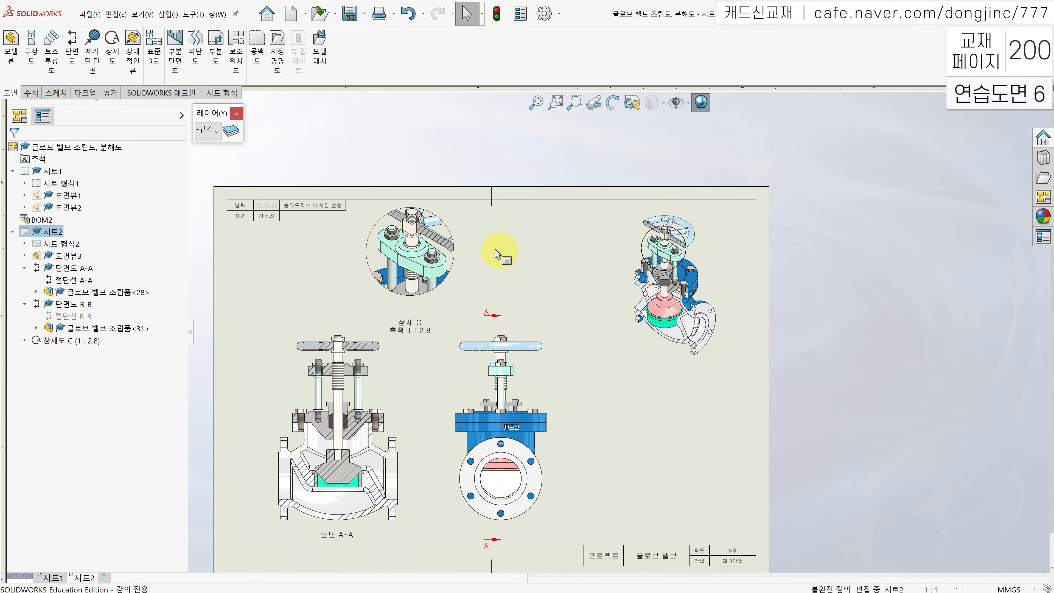
Step: Start a second detail view with a circle of about 104 mm radius centred on the stem packing in the isometric section view
click(117, 47)
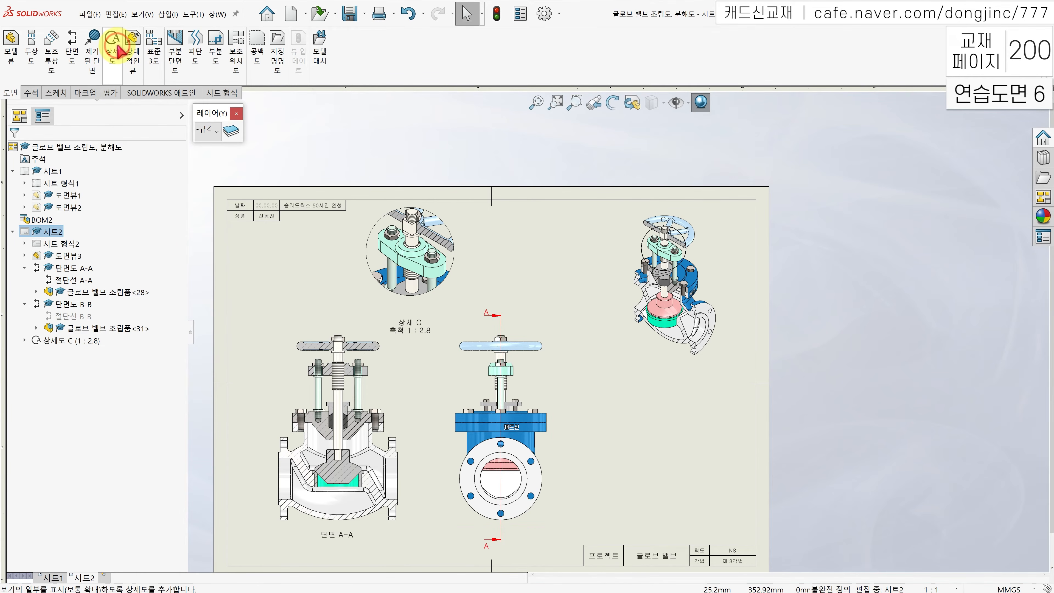
scroll(664, 286, down, 6)
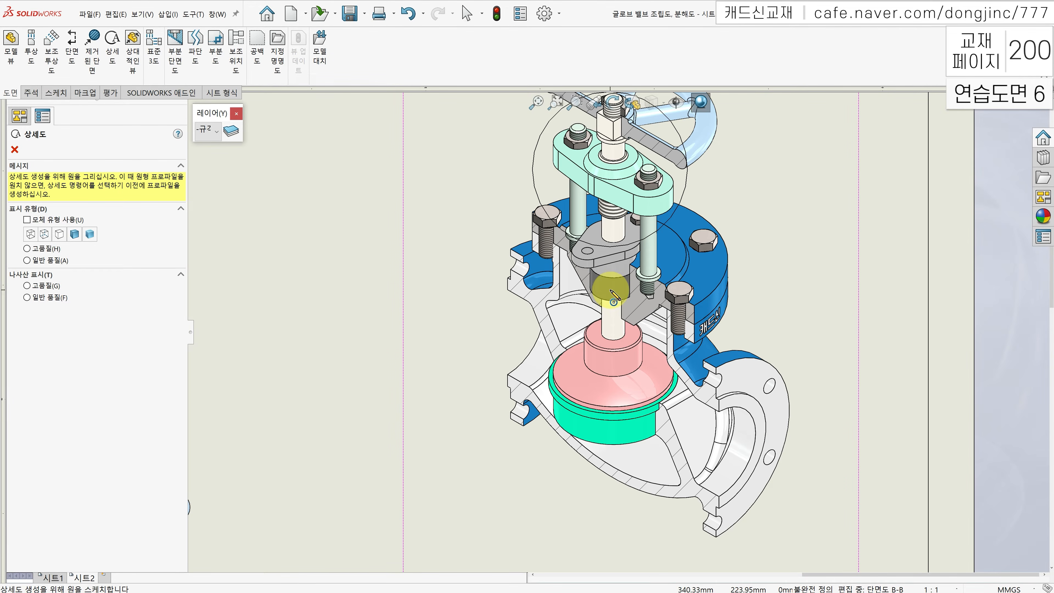
click(610, 291)
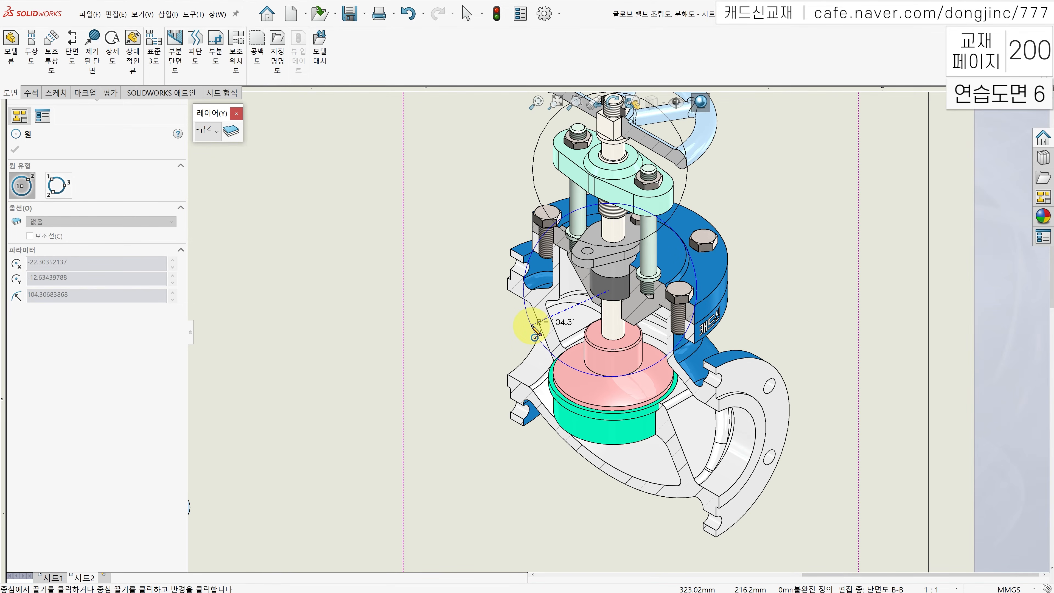
click(531, 326)
Step: Give detail view D a full outline and a custom scale of 1:2.8, and place it between detail C and the isometric view
scroll(536, 311, up, 5)
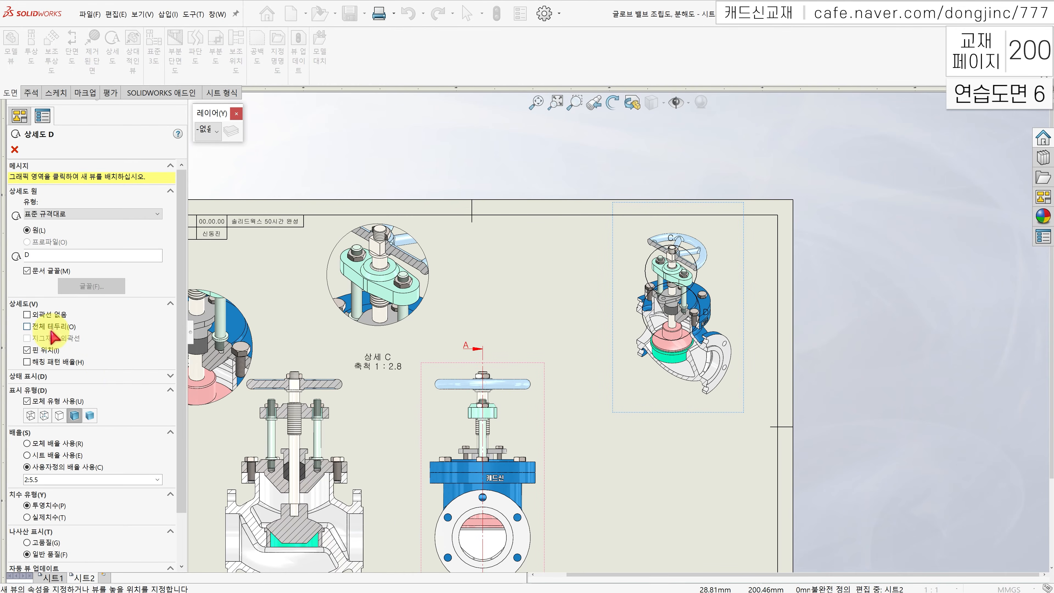
click(53, 329)
drag(49, 482, 9, 483)
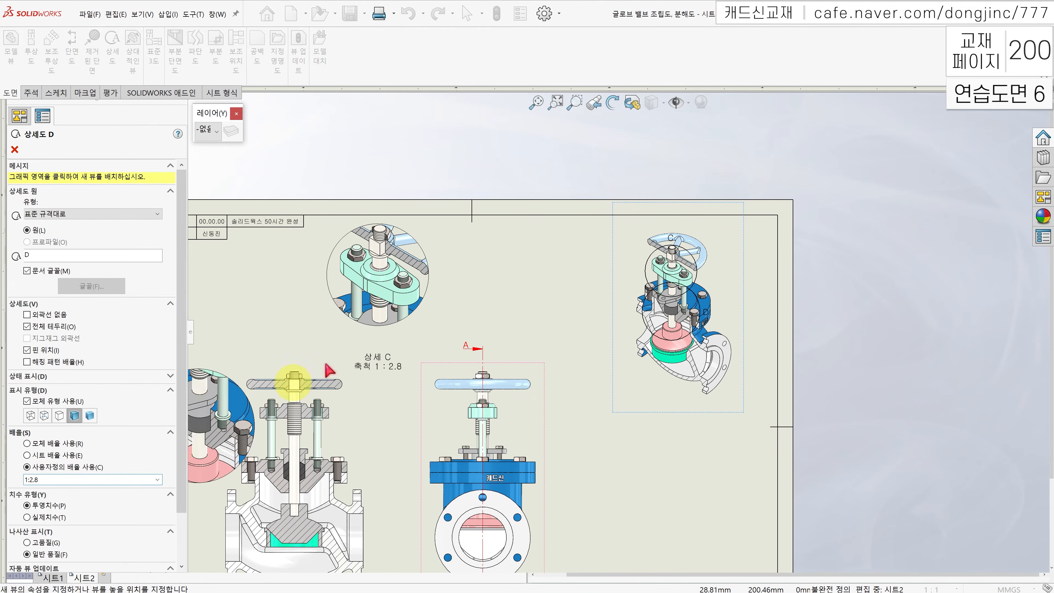
click(520, 287)
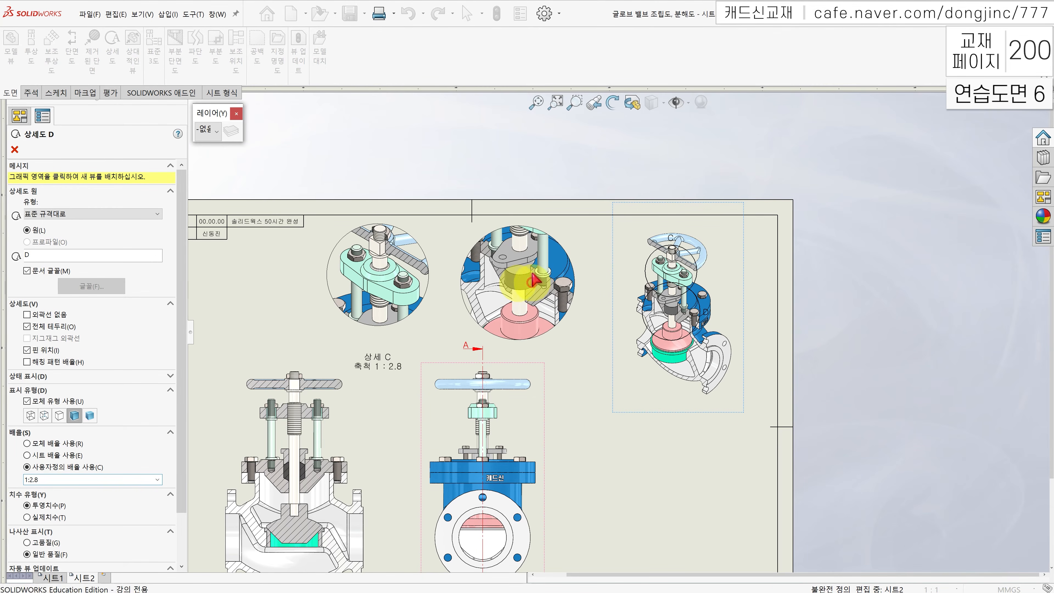
click(575, 177)
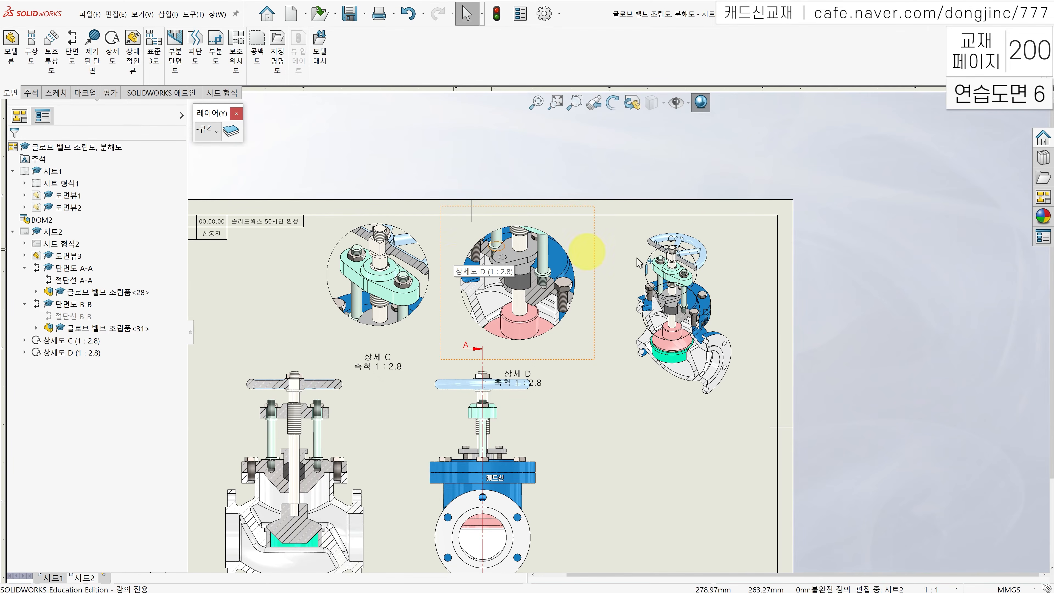
Step: Edit the sketch of detail circle D, dimension its diameter as 180 mm, and exit the sketch
right_click(693, 296)
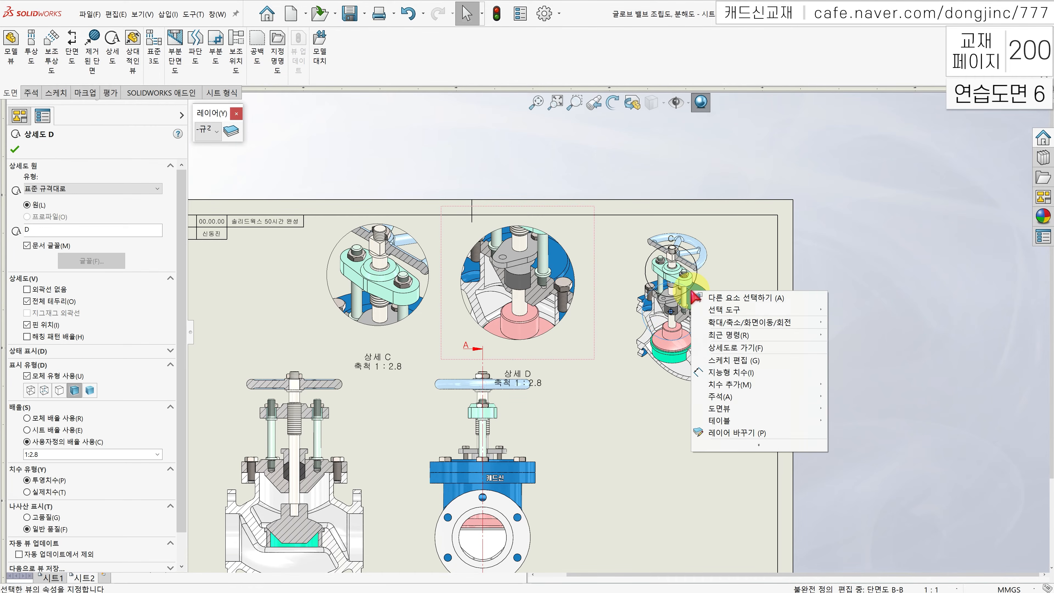
click(737, 361)
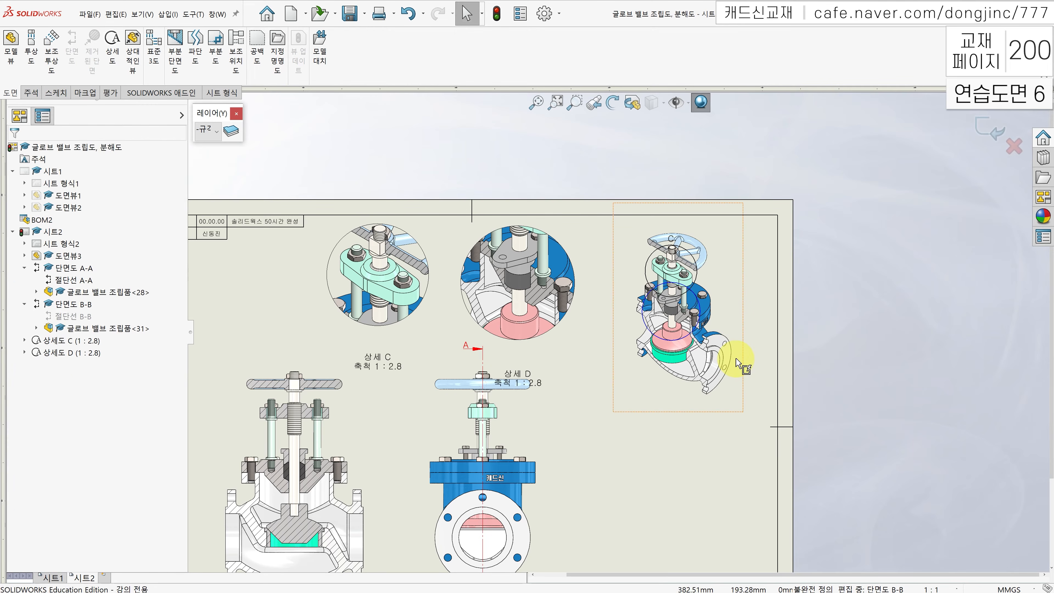
click(58, 93)
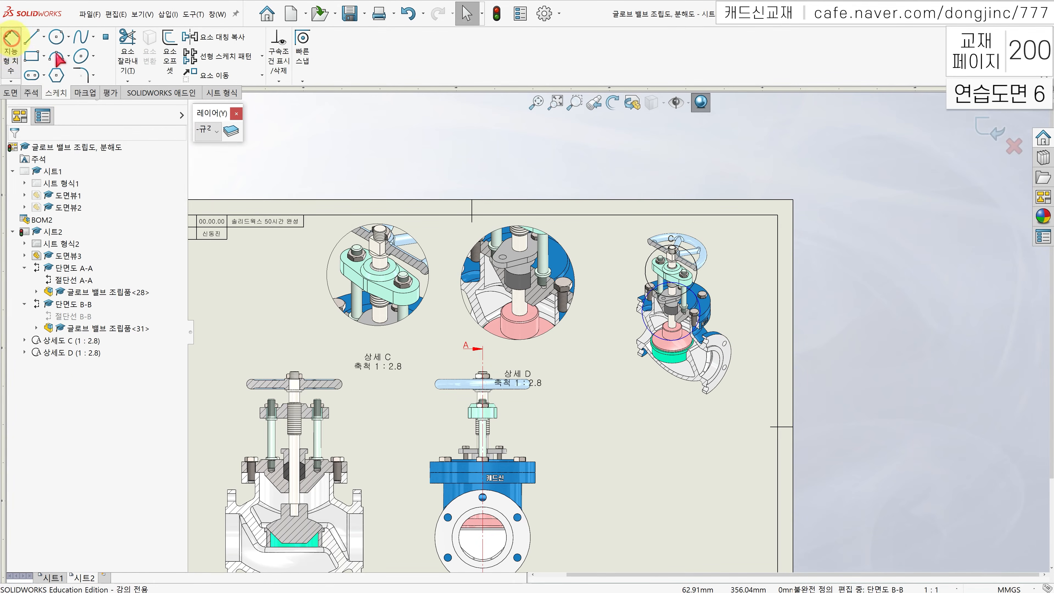
click(11, 41)
scroll(697, 303, down, 5)
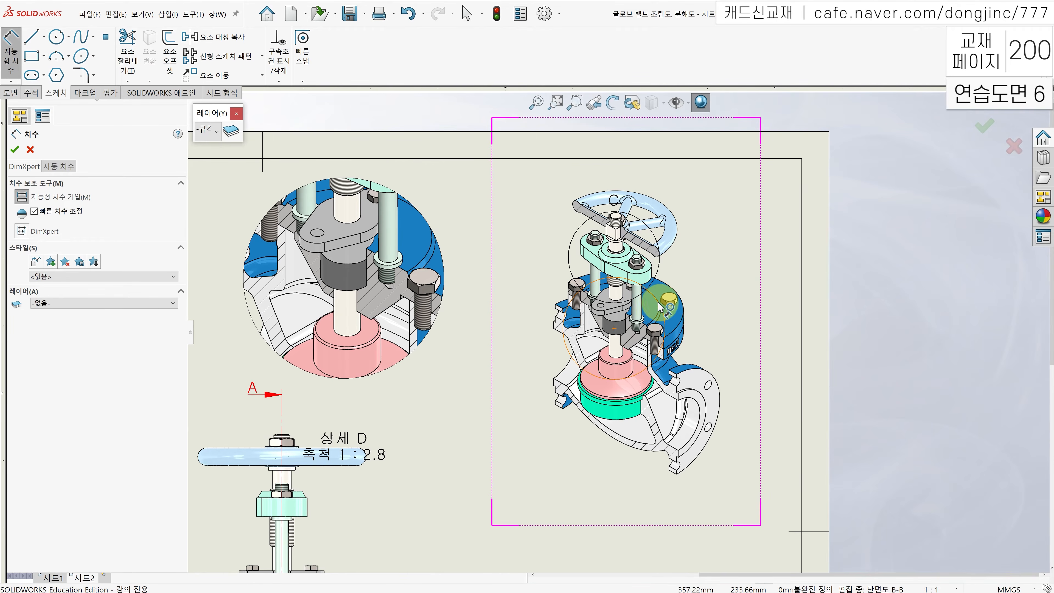
click(663, 307)
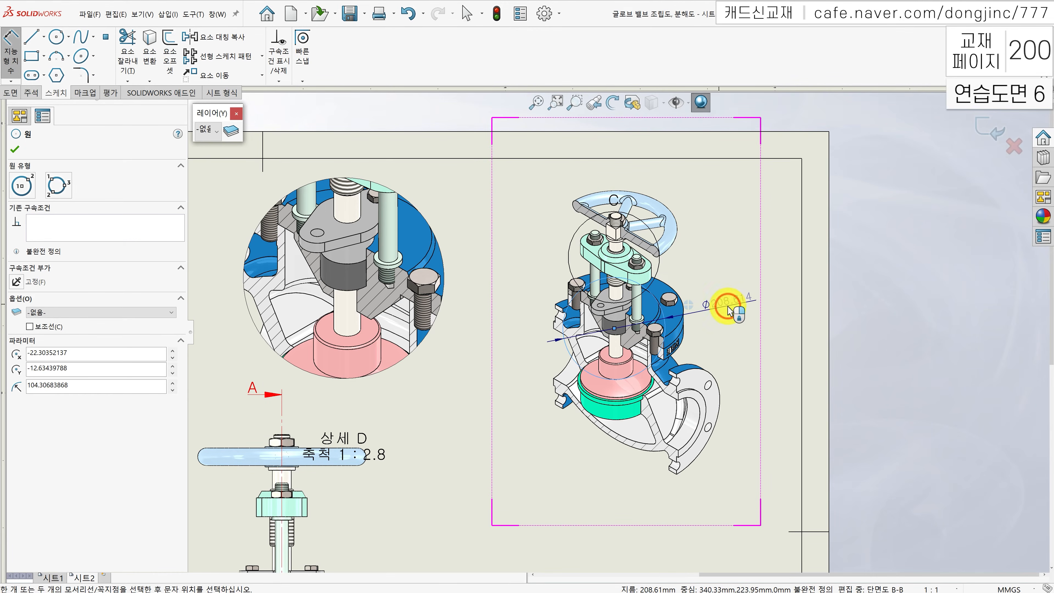
click(727, 309)
text(1)
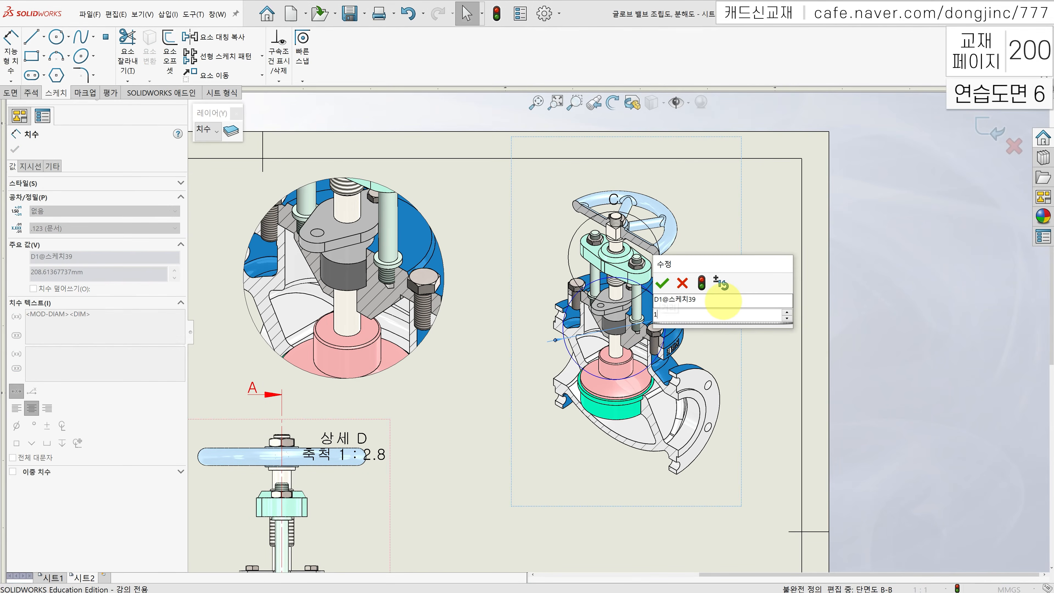
text(80)
key(Return)
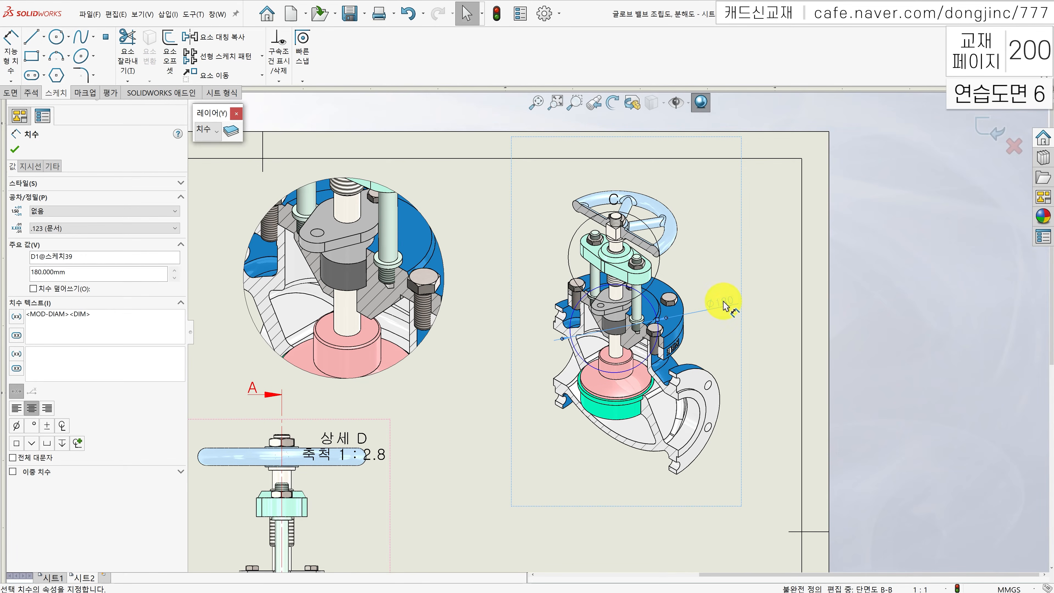
click(991, 130)
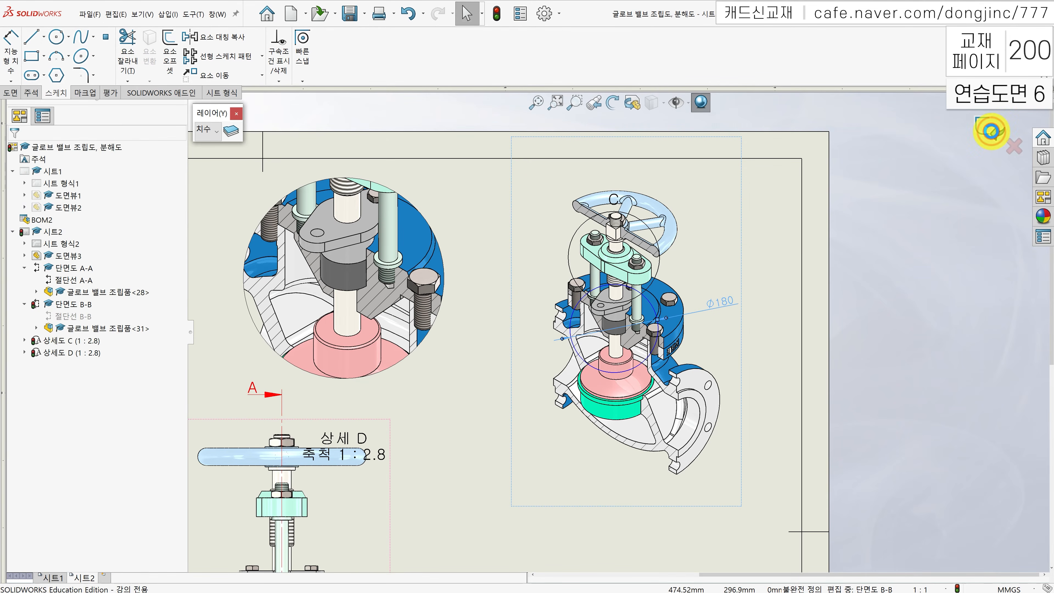
click(777, 231)
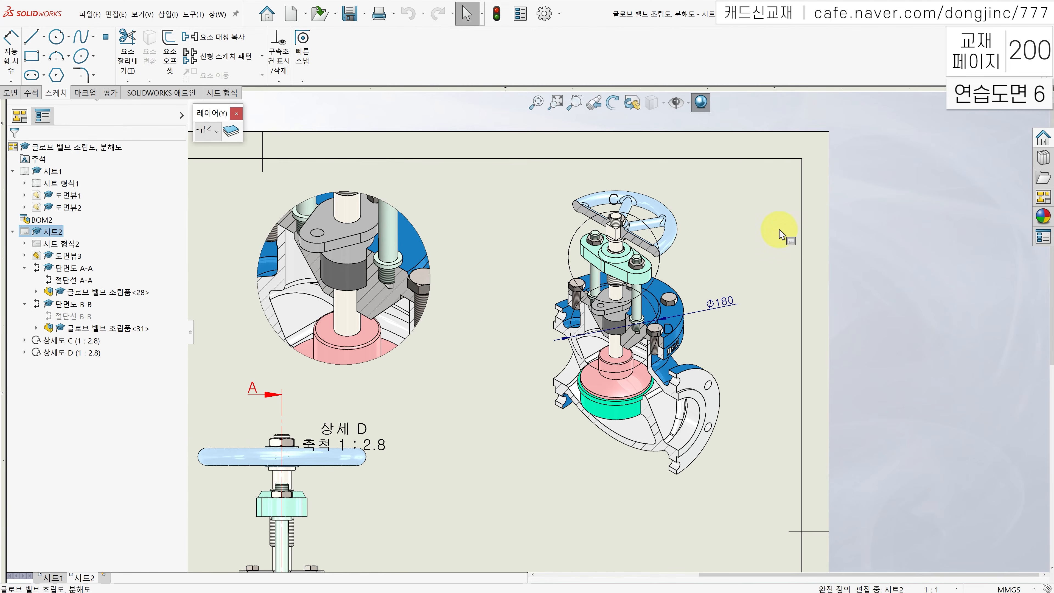
Step: Edit the sketch of detail circle C, dimension its diameter as 180 mm, and exit the sketch
click(659, 265)
right_click(659, 265)
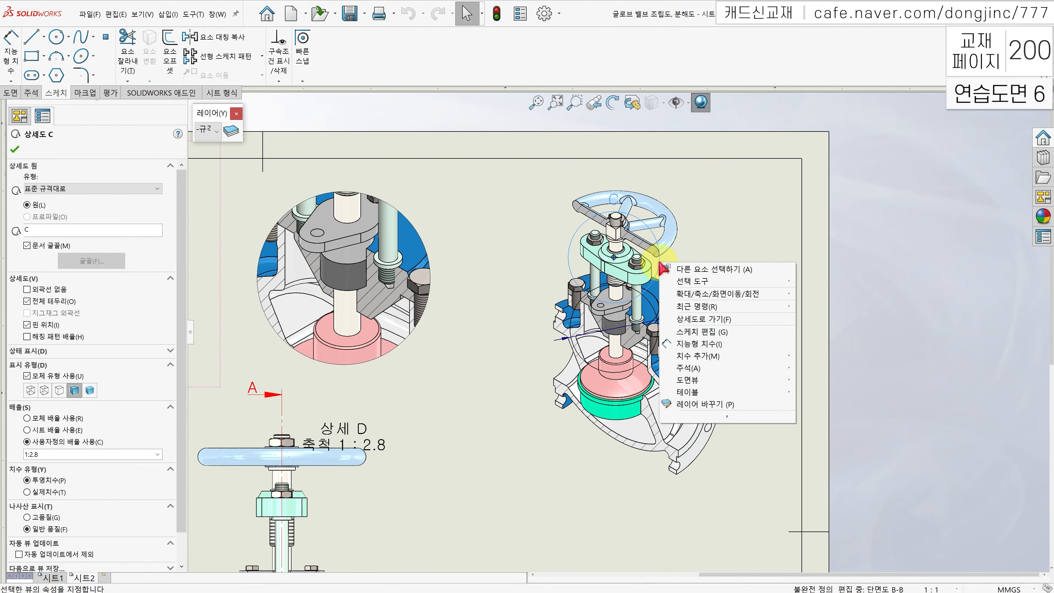
click(699, 332)
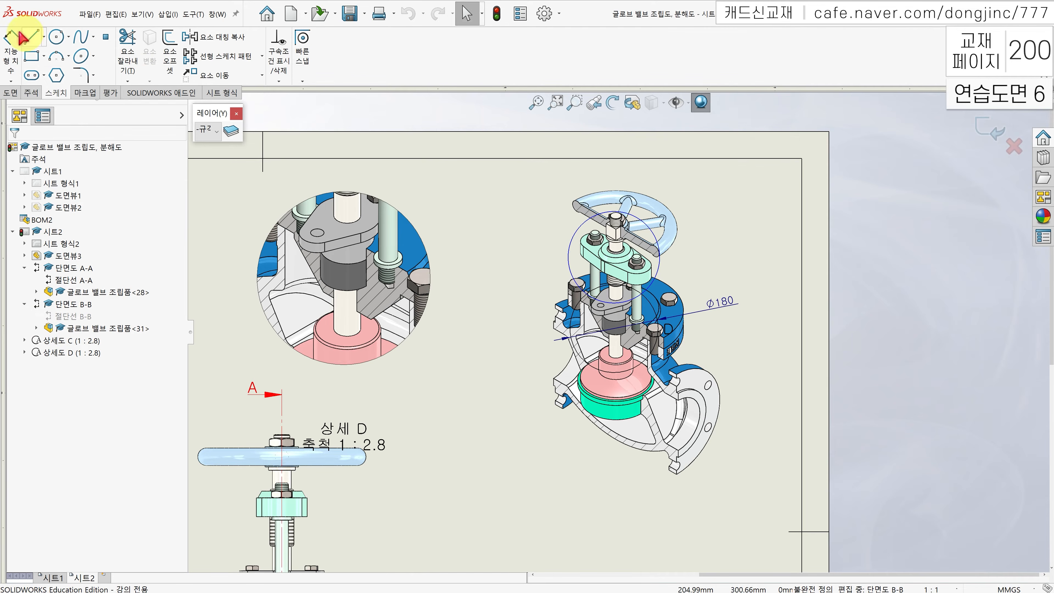
click(10, 40)
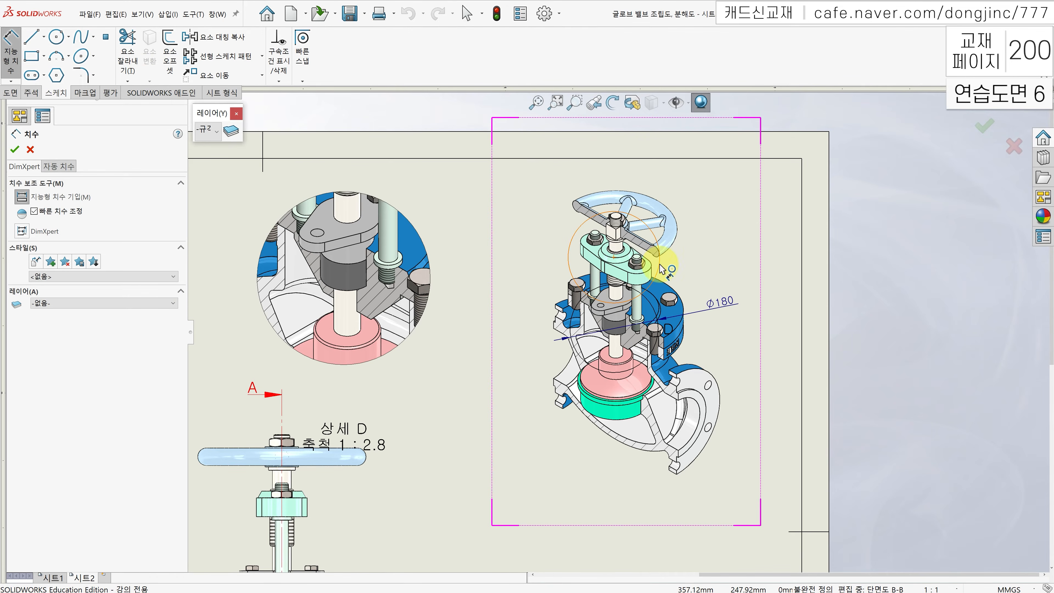
click(659, 250)
click(707, 256)
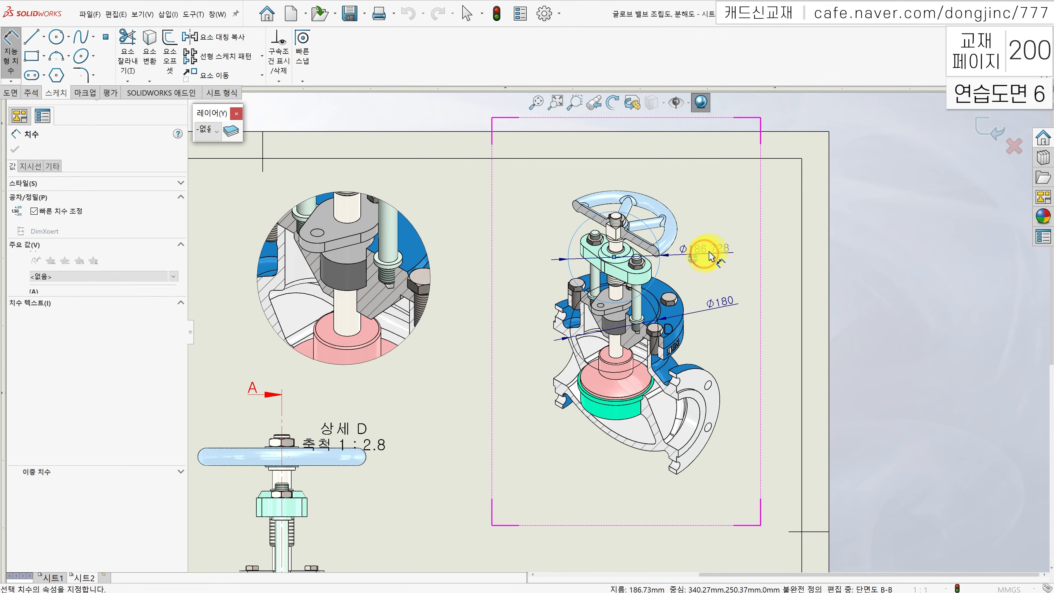
key(Return)
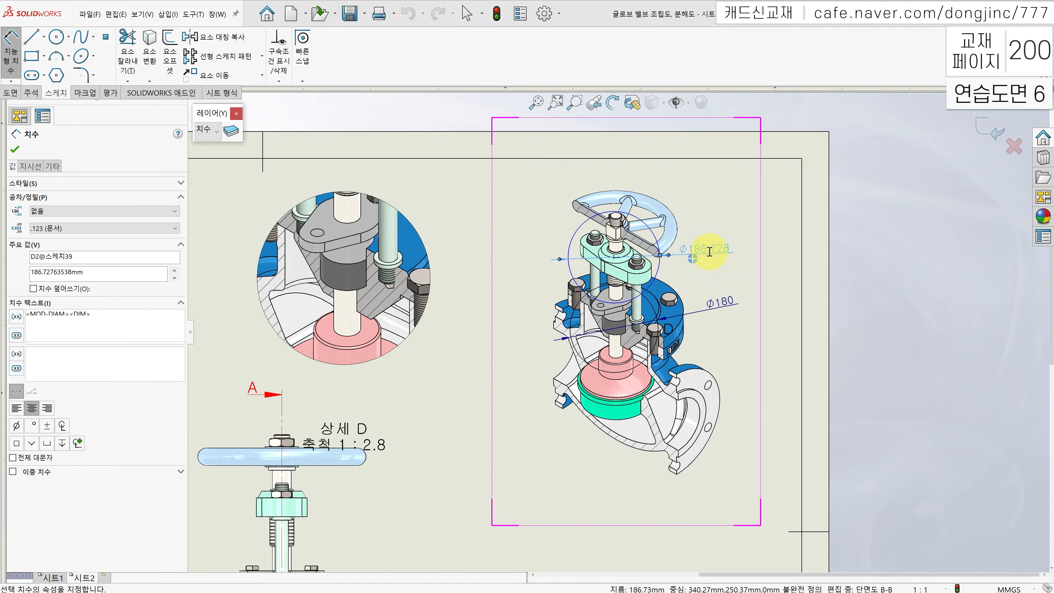
click(987, 132)
click(987, 132)
click(821, 240)
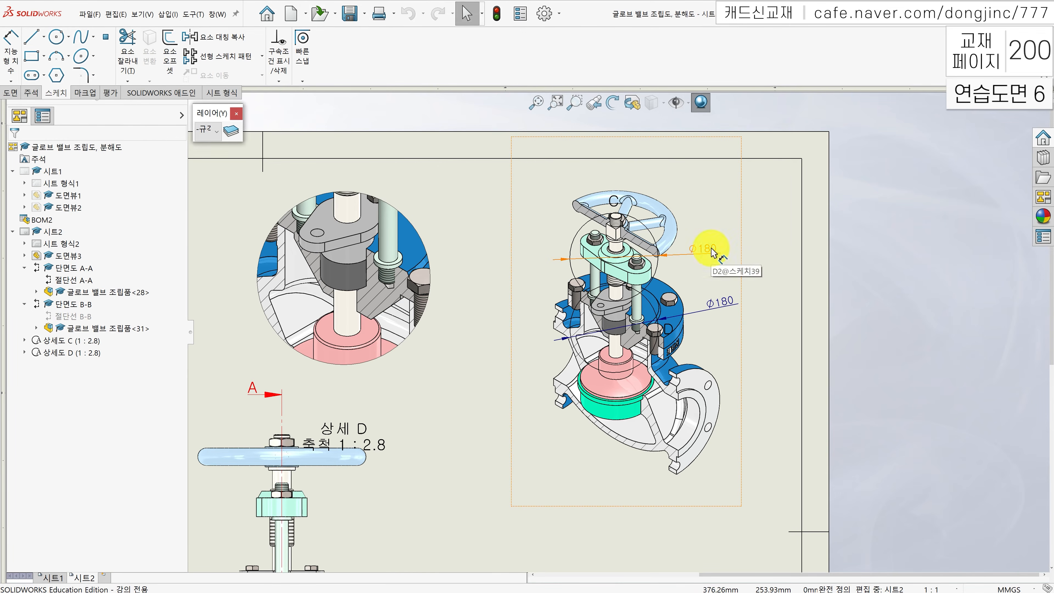
Step: Assign both 180 mm detail circle dimensions to the 숨기기 (hide) layer
click(719, 302)
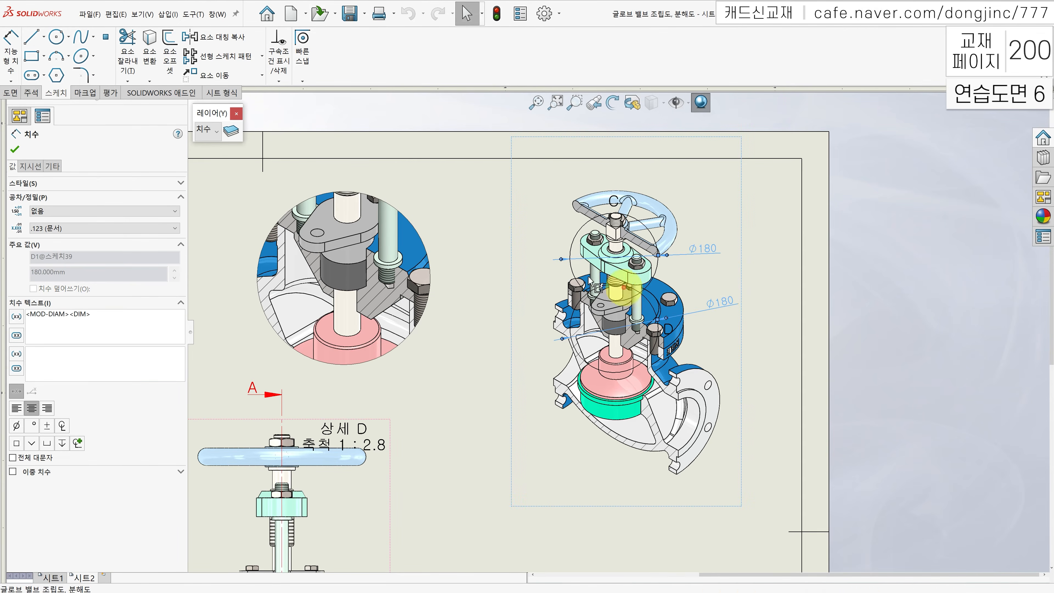
click(214, 131)
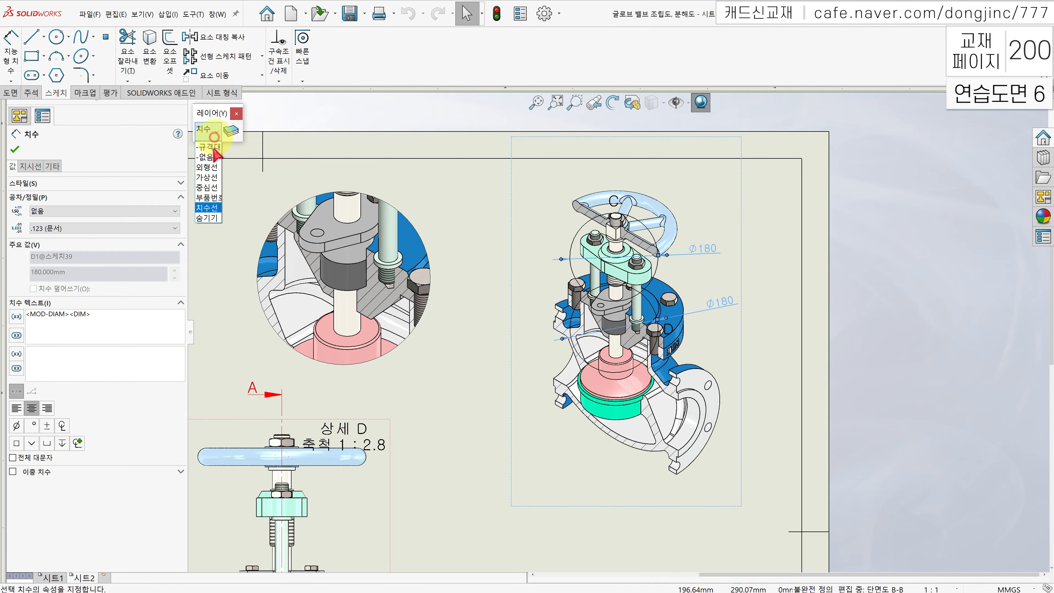
click(212, 218)
click(813, 248)
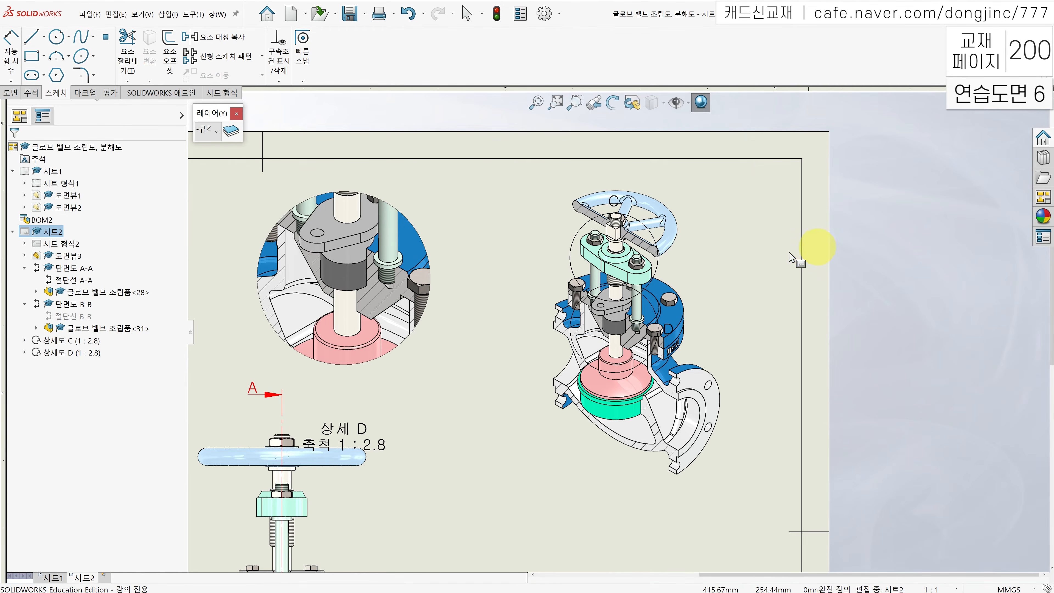
Step: Assign detail circles C and D in the isometric section view to the 부품번호 (part number) layer
click(650, 306)
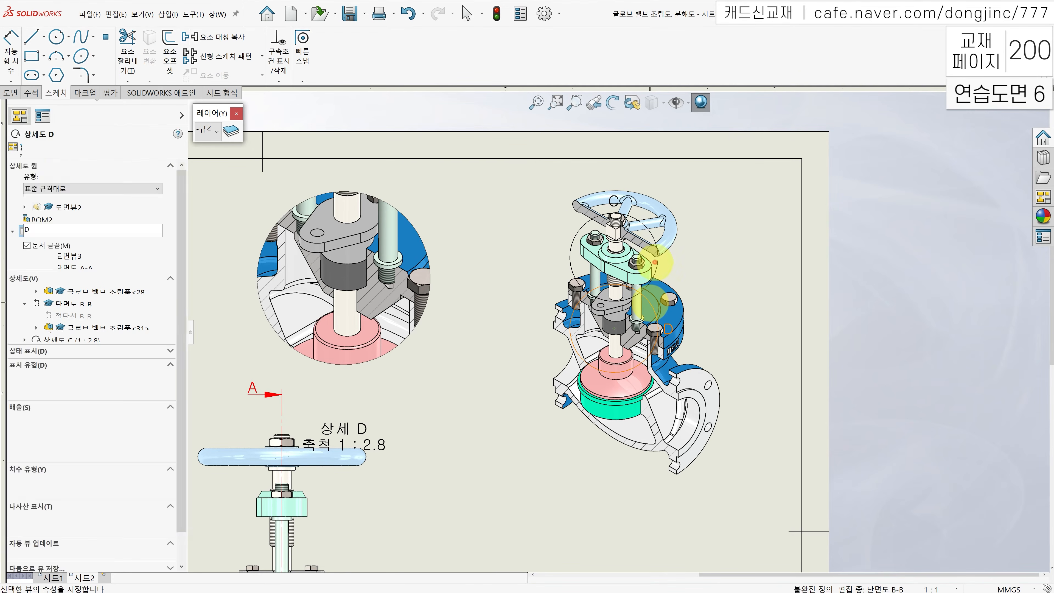
click(654, 261)
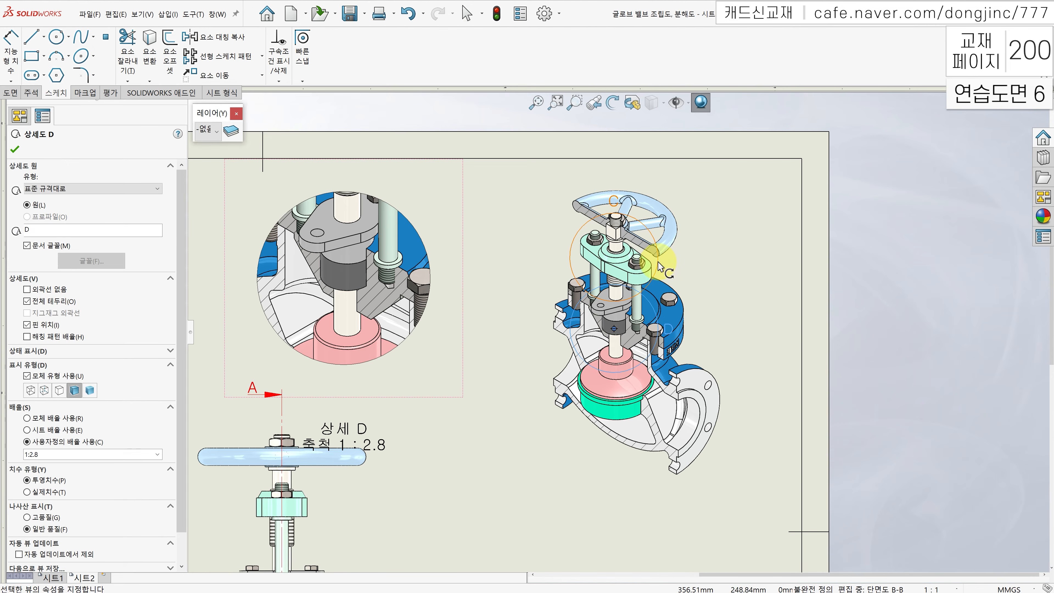
click(208, 130)
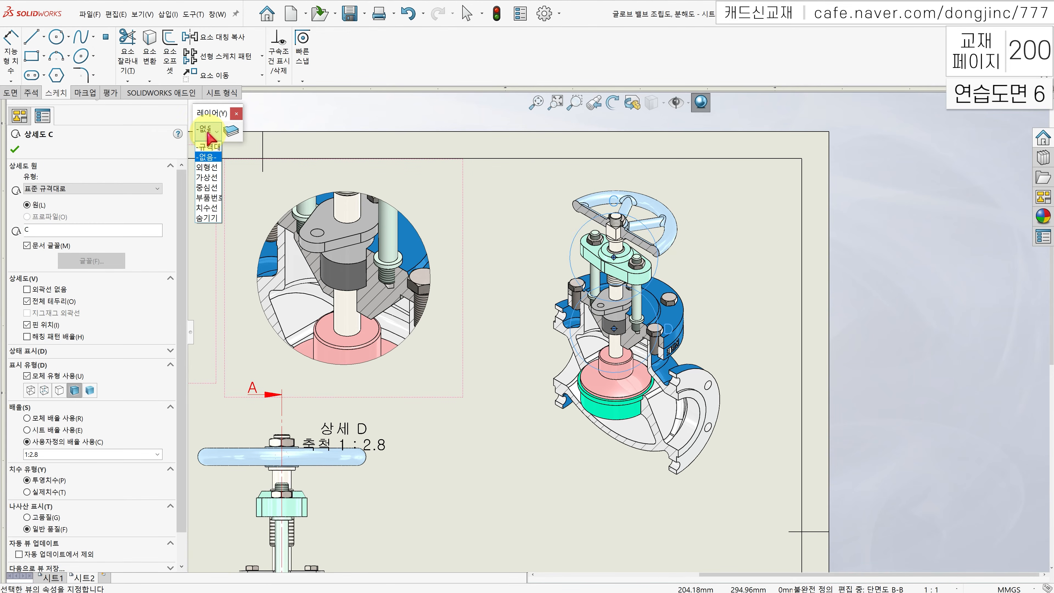
click(213, 199)
click(496, 181)
Step: Move the letters D and C to the left of their detail circles on the isometric section view
drag(666, 328, 562, 349)
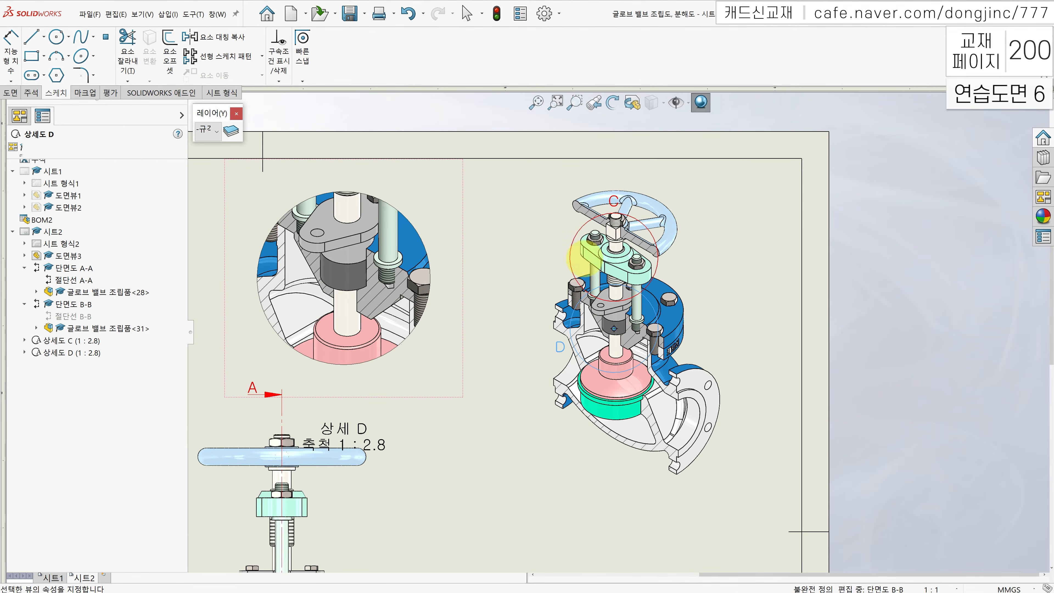
drag(613, 201, 558, 266)
click(753, 285)
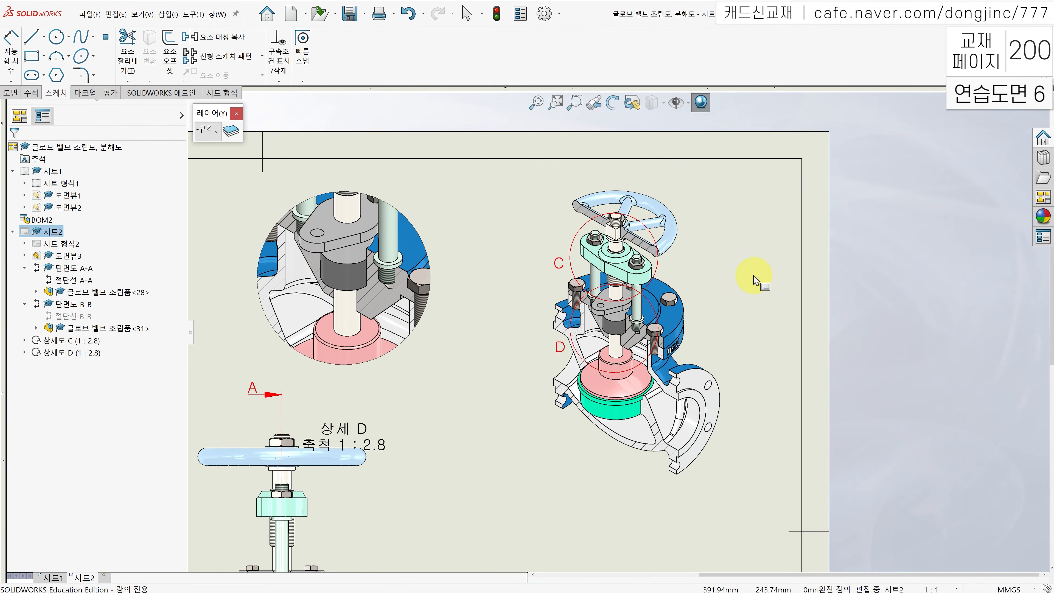
Step: Shift detail circles C and D slightly up and to the right on the isometric section view
click(659, 269)
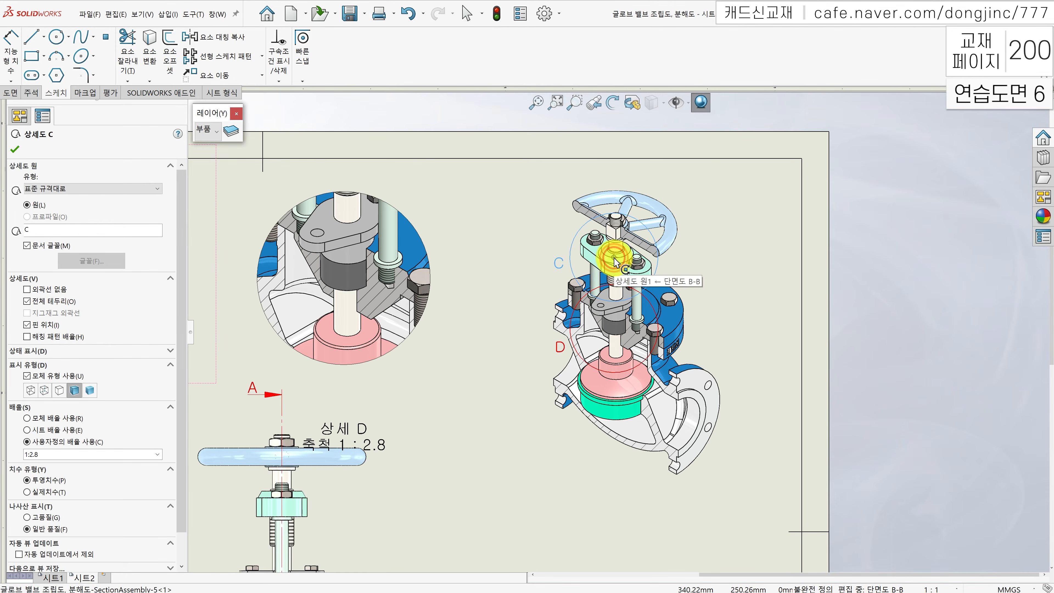
drag(615, 260, 617, 259)
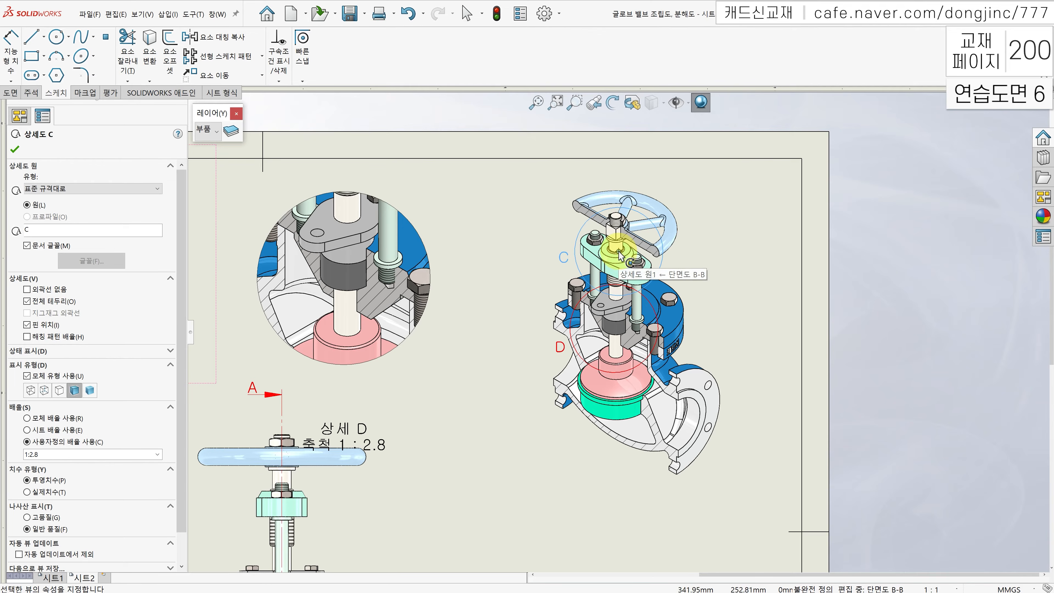
click(650, 304)
click(653, 310)
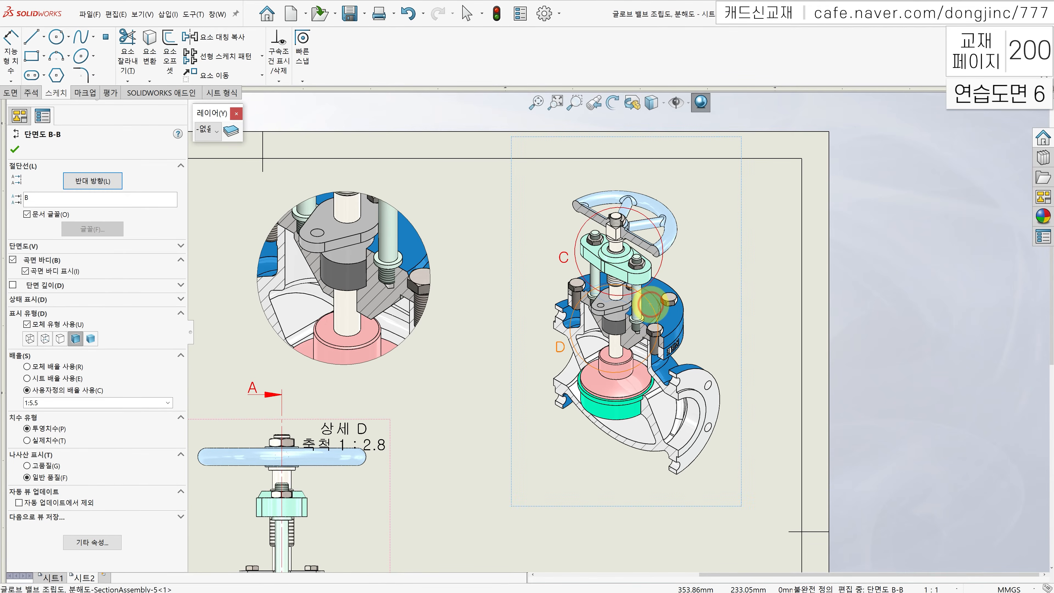
drag(616, 331, 617, 329)
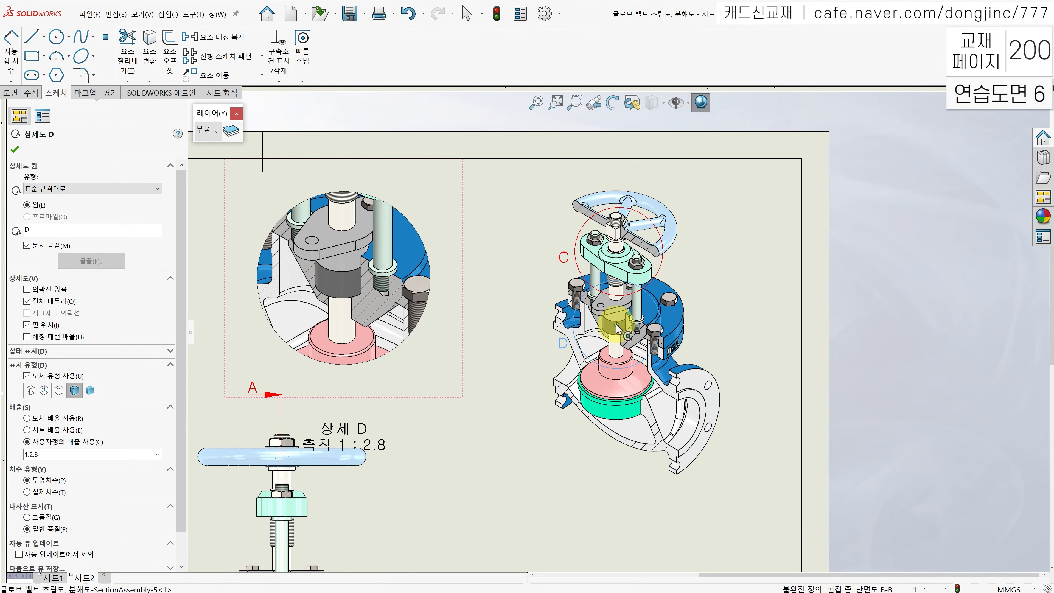
click(788, 286)
Step: Align detail view D horizontally by its centre with detail view C
key(f)
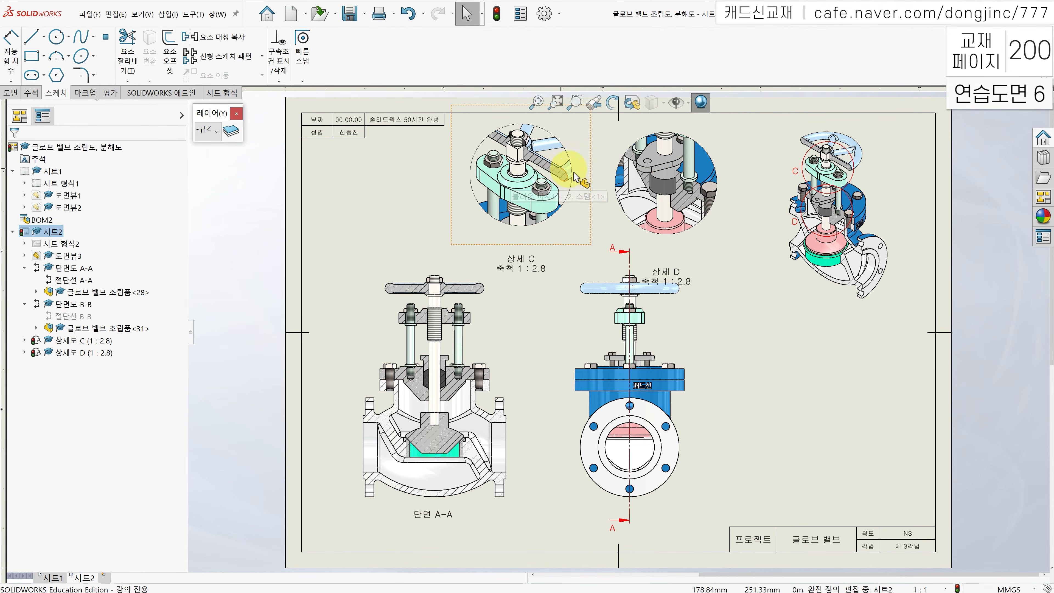
click(609, 227)
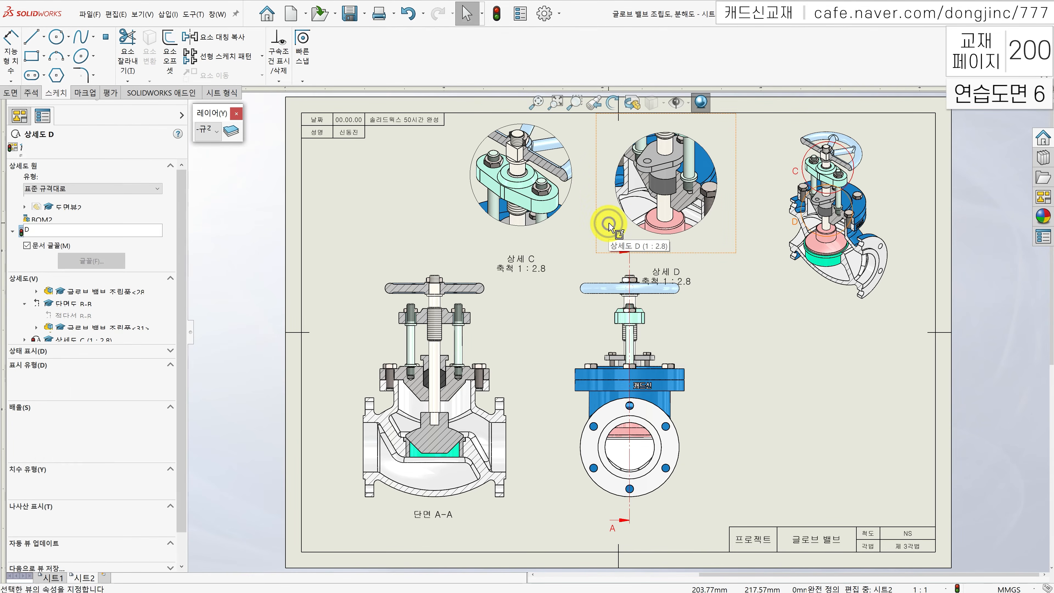
right_click(608, 224)
click(670, 338)
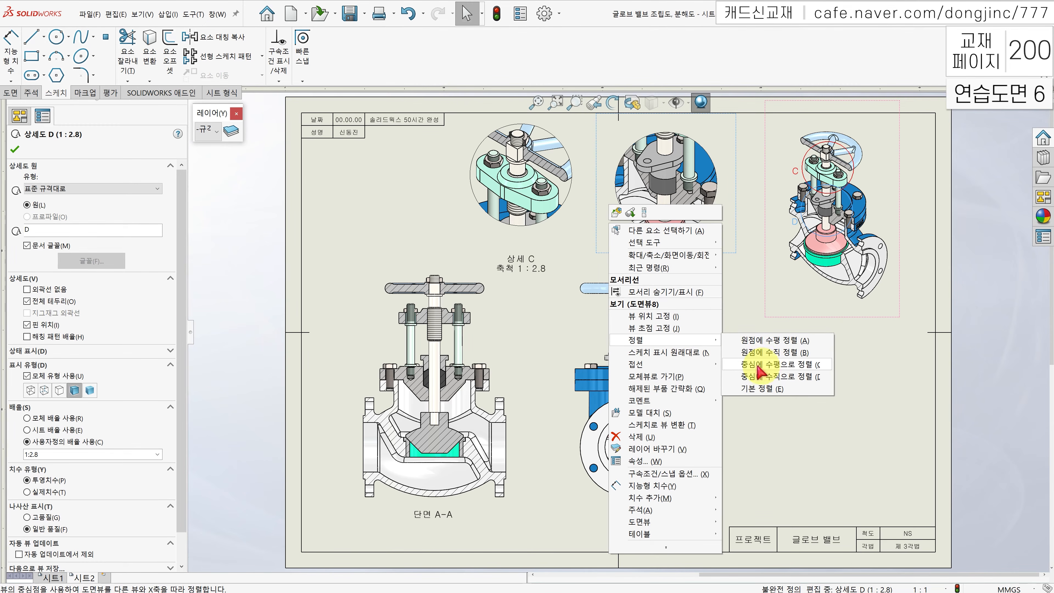
click(774, 365)
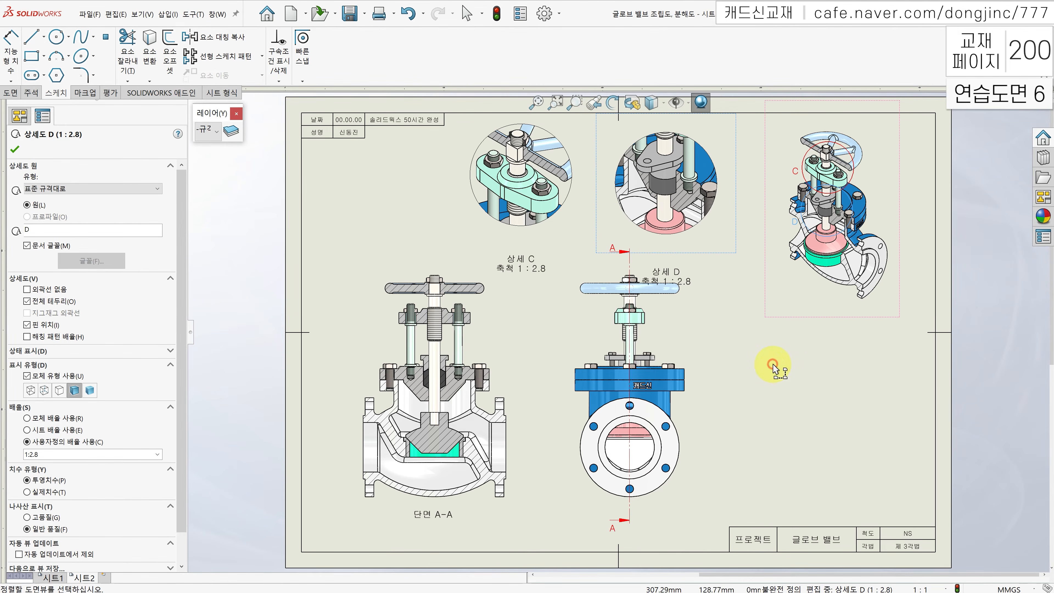
click(576, 235)
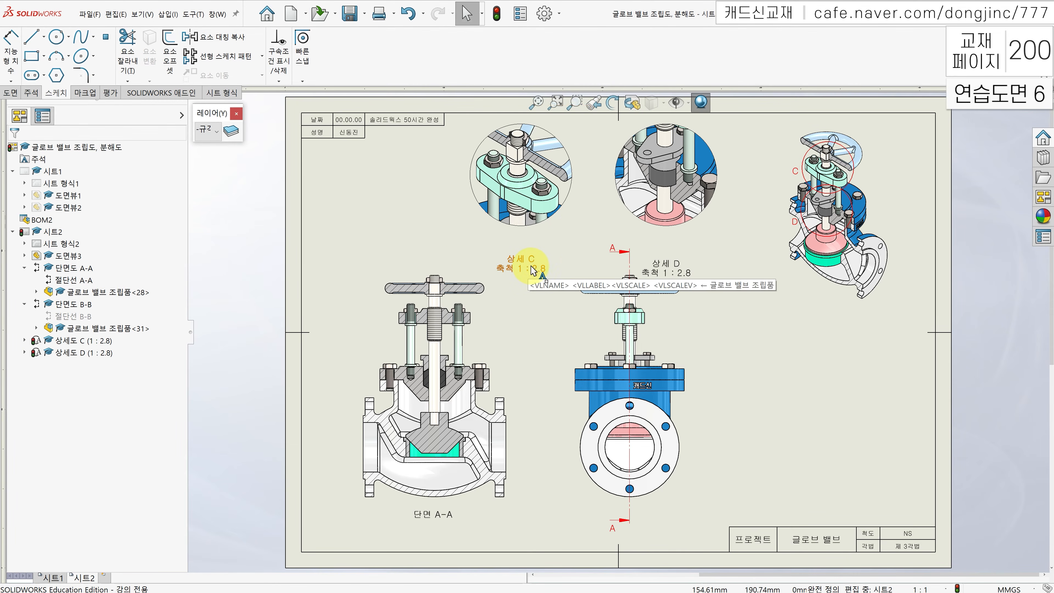
Step: Move the captions of detail views C and D up close beneath their circles and delete the scale line from both
drag(535, 264, 535, 245)
drag(663, 264, 666, 245)
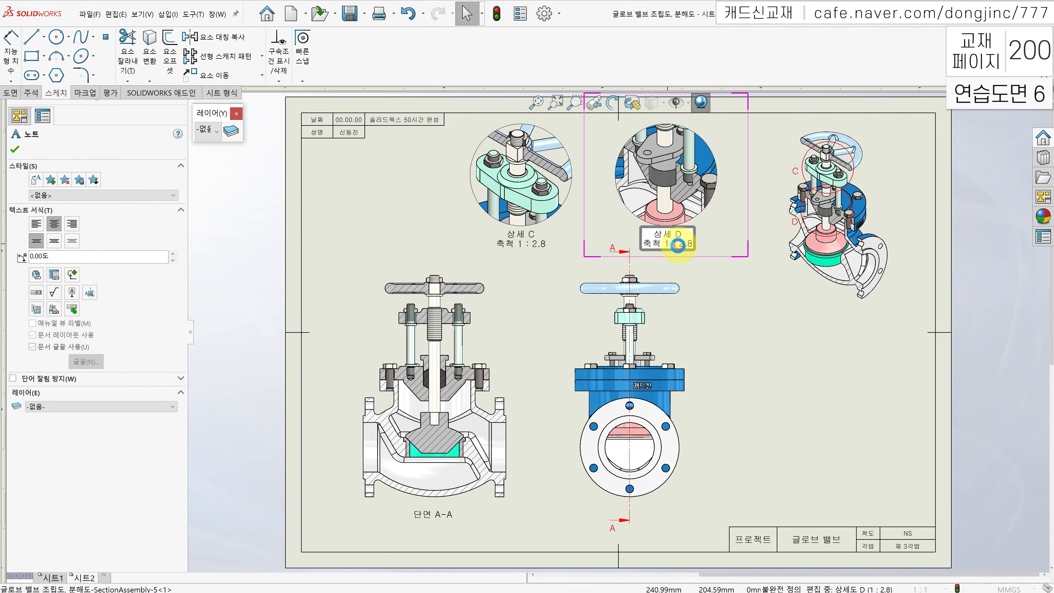
double_click(664, 244)
click(686, 244)
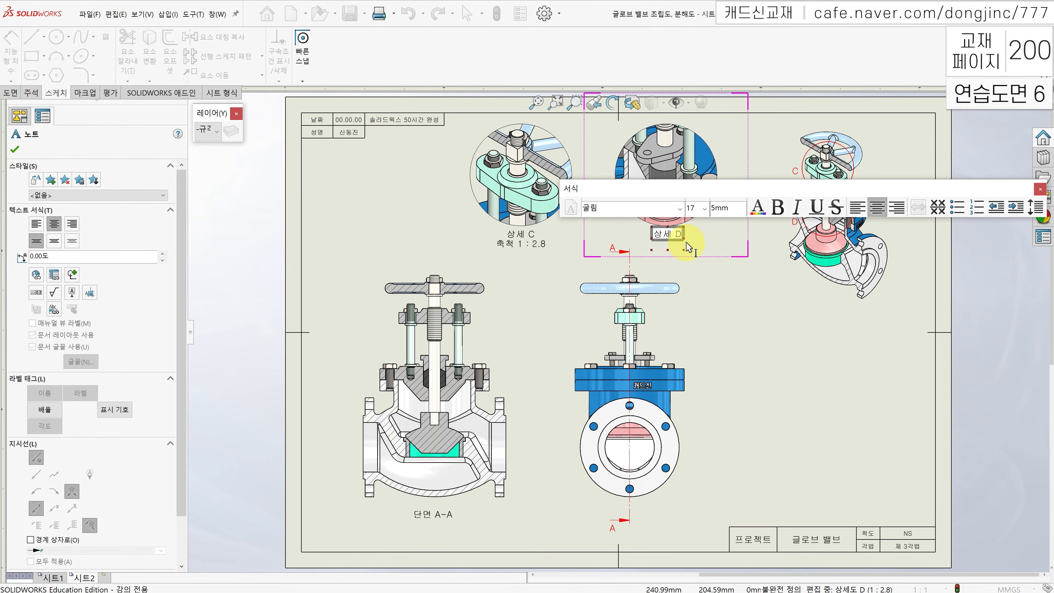
click(524, 245)
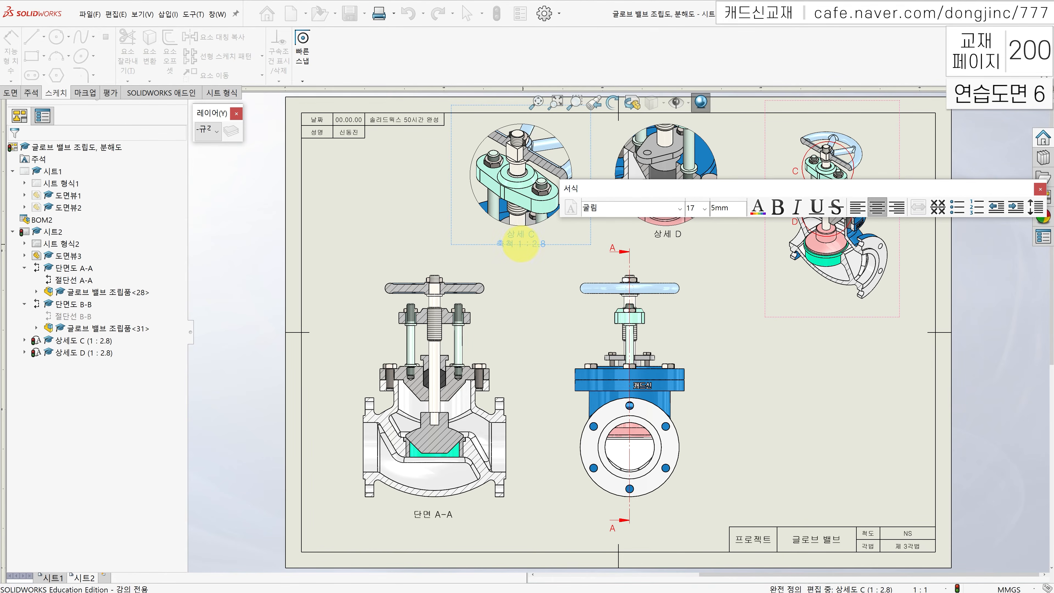
double_click(518, 244)
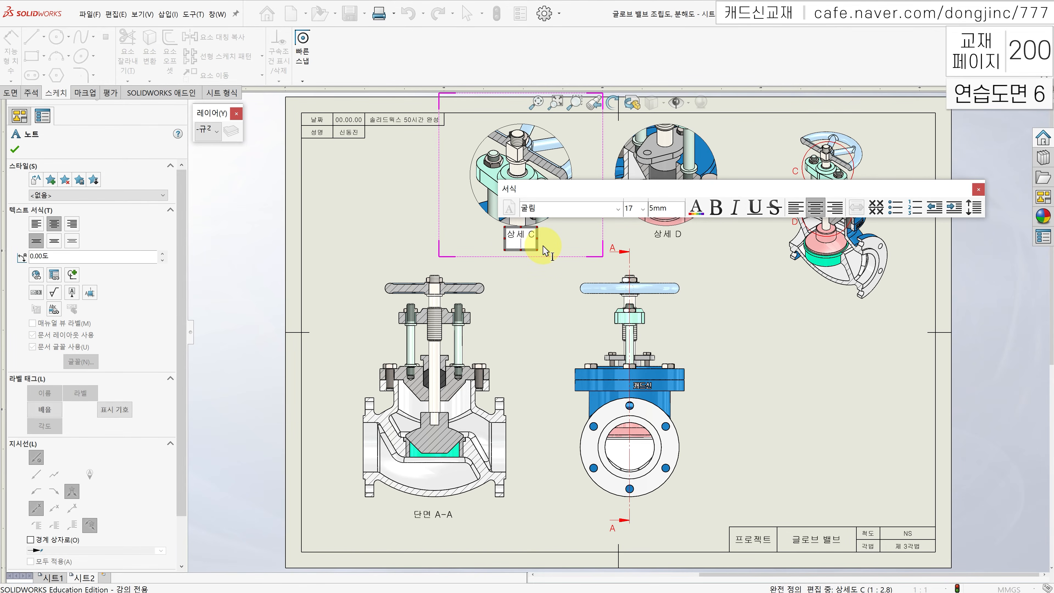
click(714, 263)
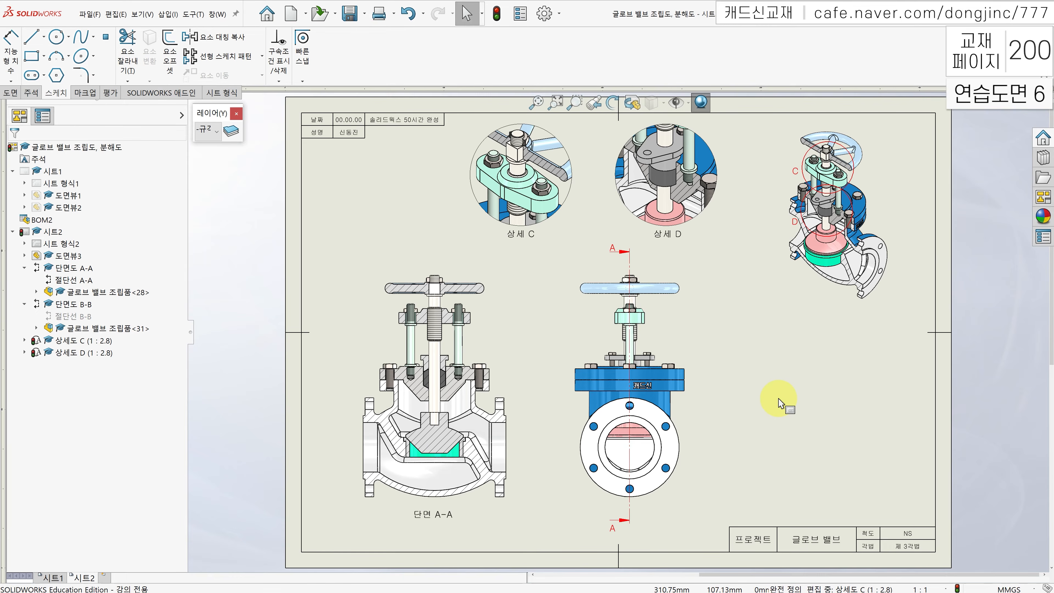
Step: Automatically insert centrelines across the whole section view A-A
click(30, 92)
click(367, 57)
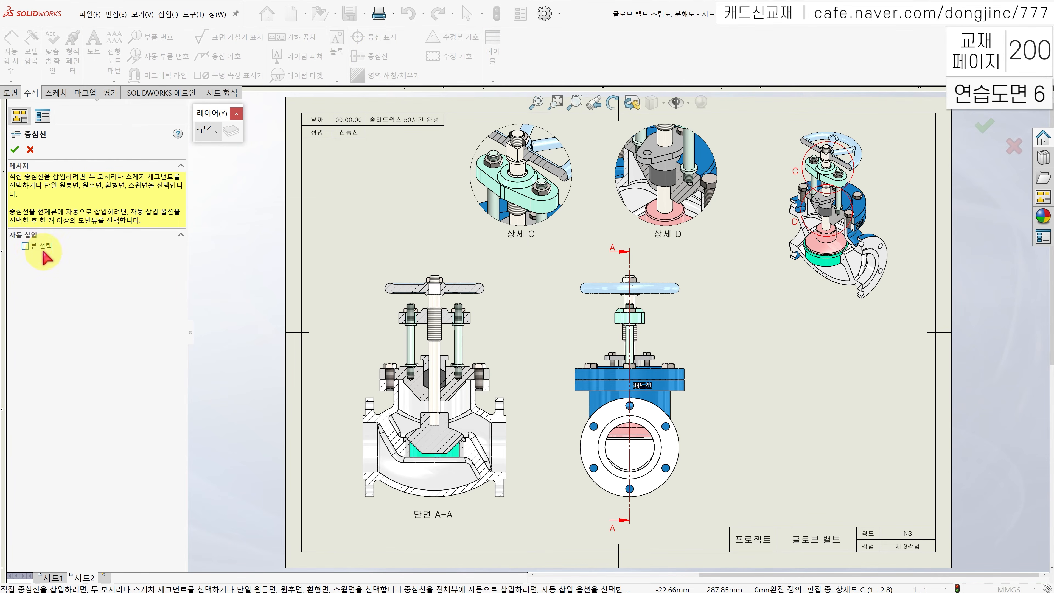
click(26, 246)
click(505, 326)
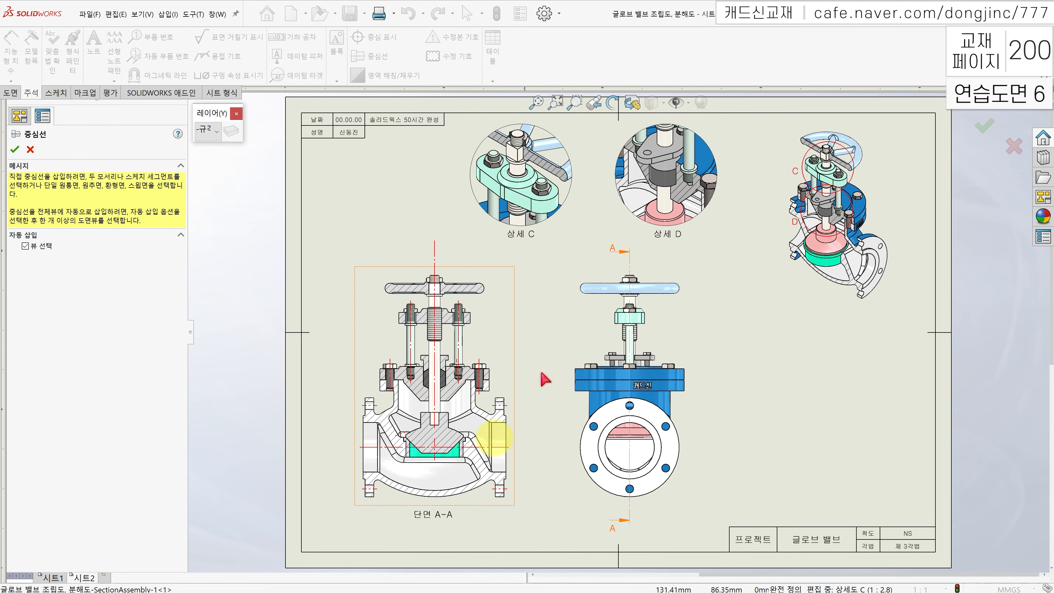
click(16, 150)
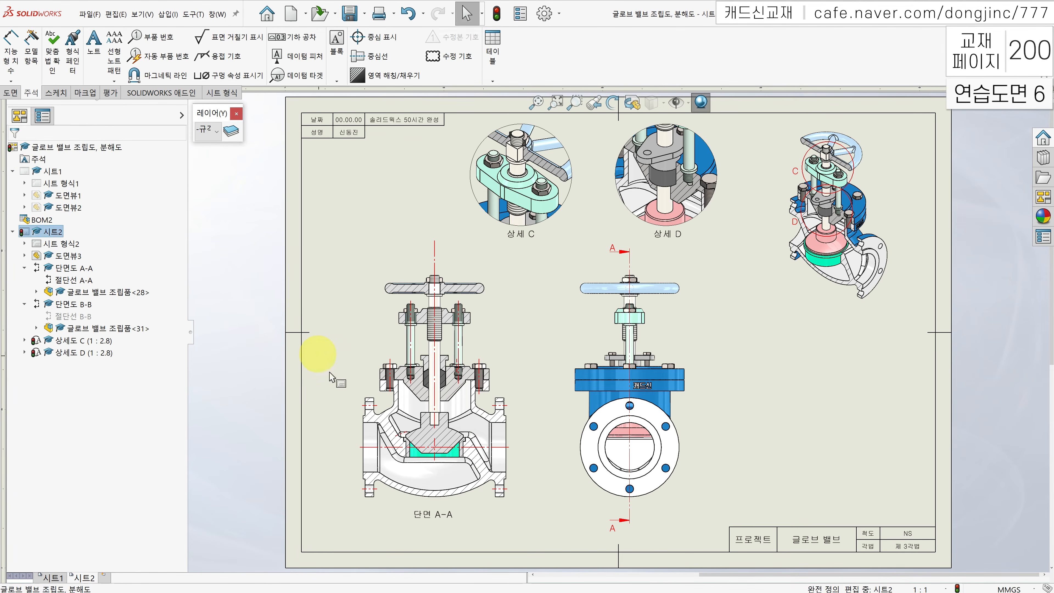
Step: Inspect the inserted centrelines around the valve seat, gland and stem in section view A-A
scroll(404, 419, down, 4)
scroll(494, 409, up, 2)
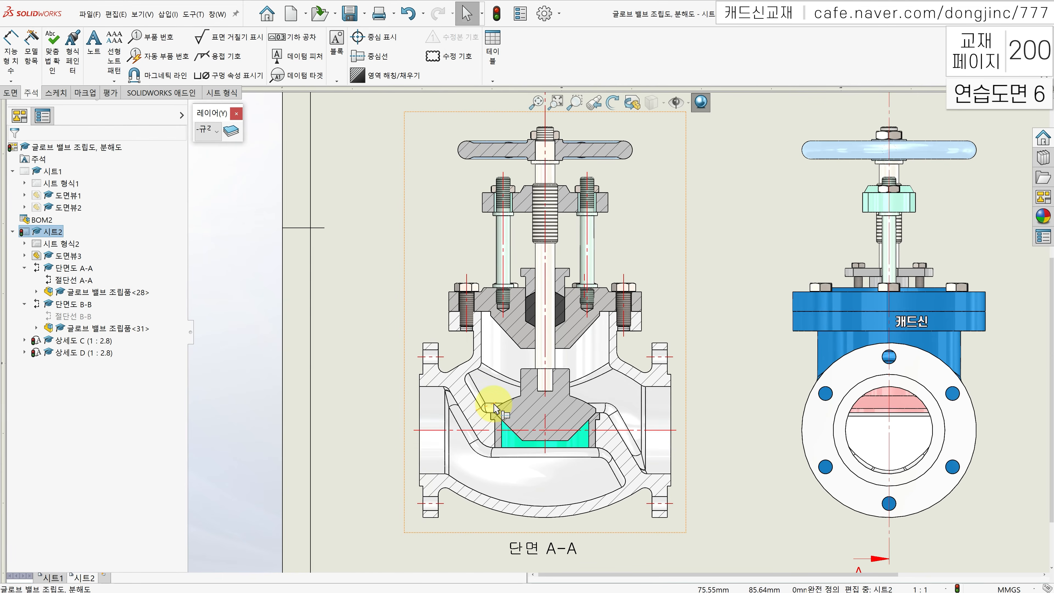
click(495, 408)
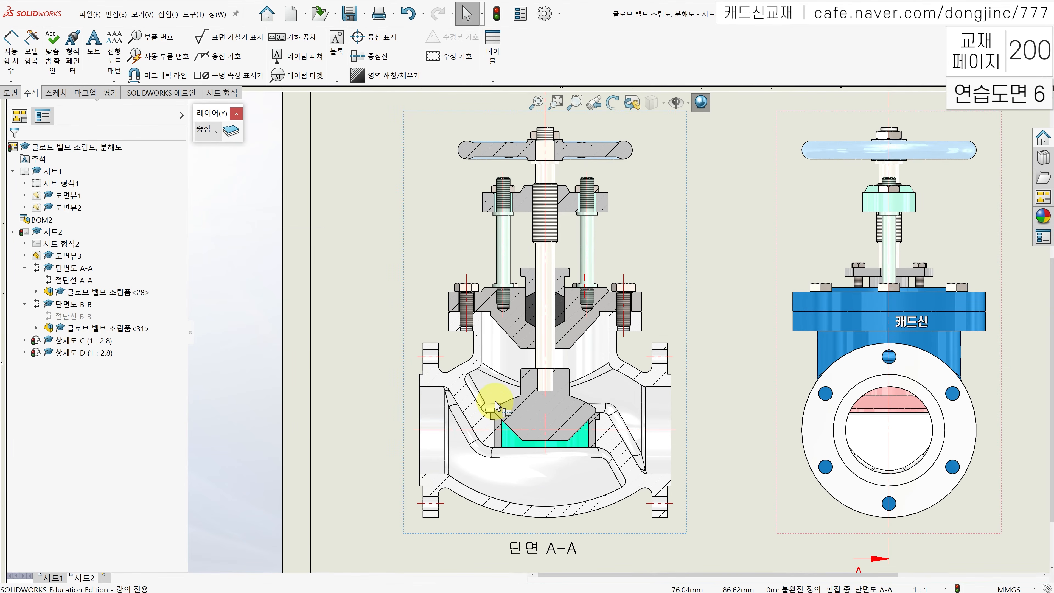
click(584, 281)
click(584, 281)
key(Escape)
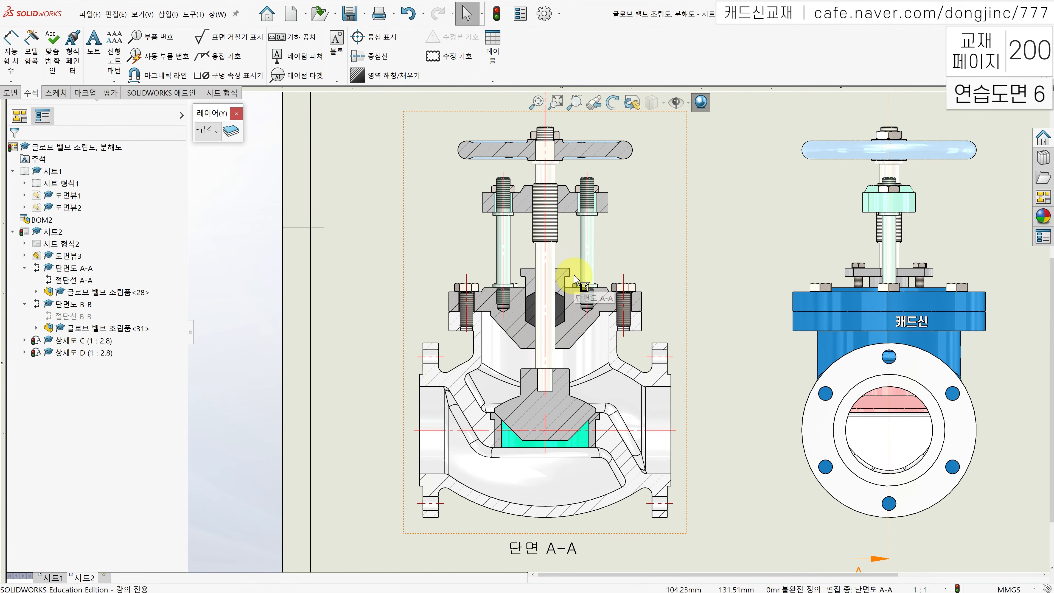
scroll(583, 278, up, 1)
scroll(569, 159, up, 2)
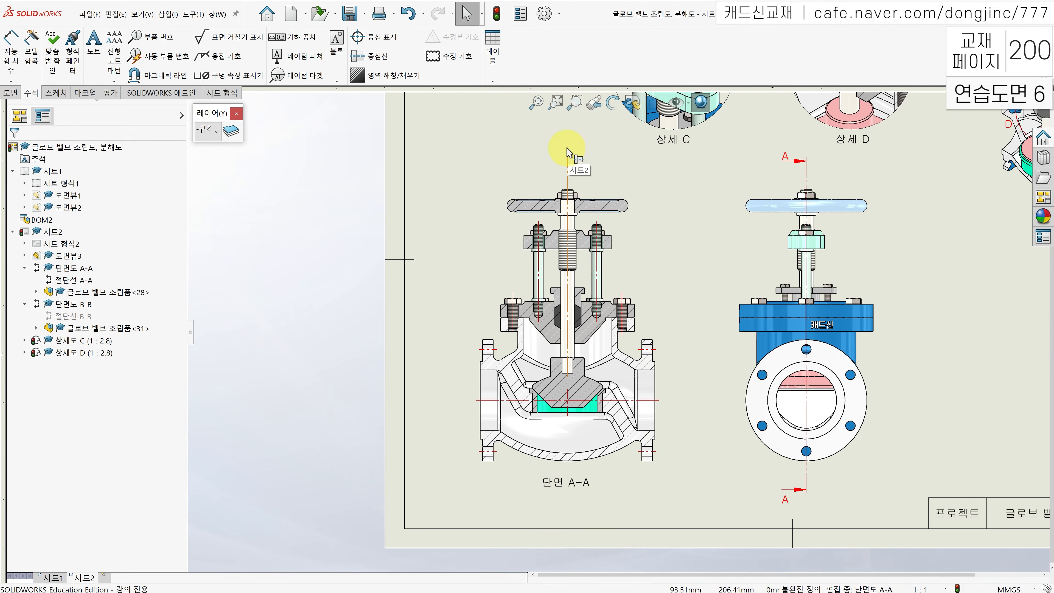
Step: Extend the vertical stem centreline in section view A-A from above the handwheel nut to below the valve body
drag(568, 148, 568, 182)
click(568, 188)
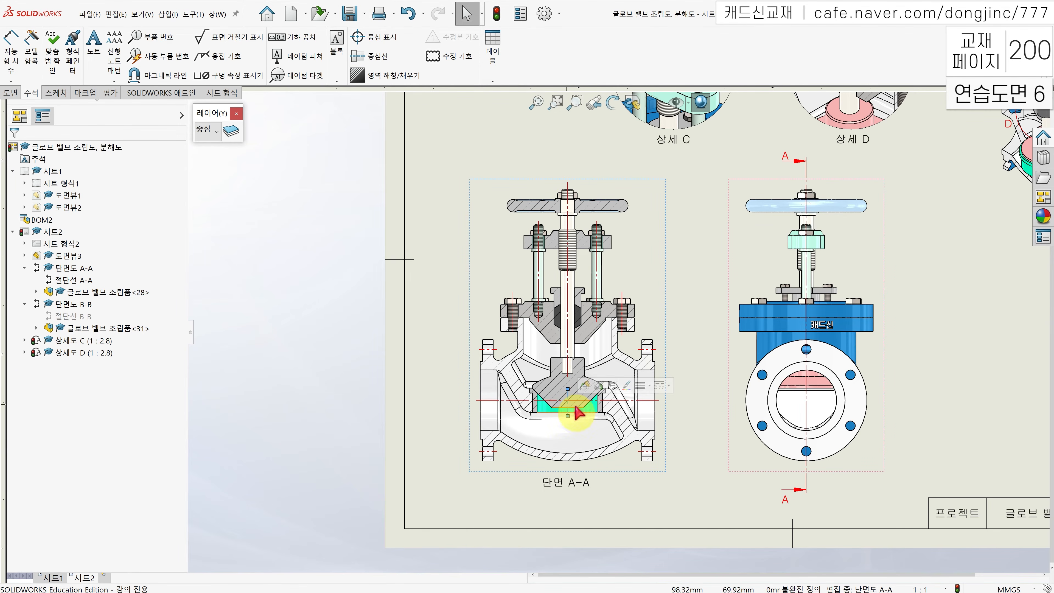
drag(568, 377, 570, 468)
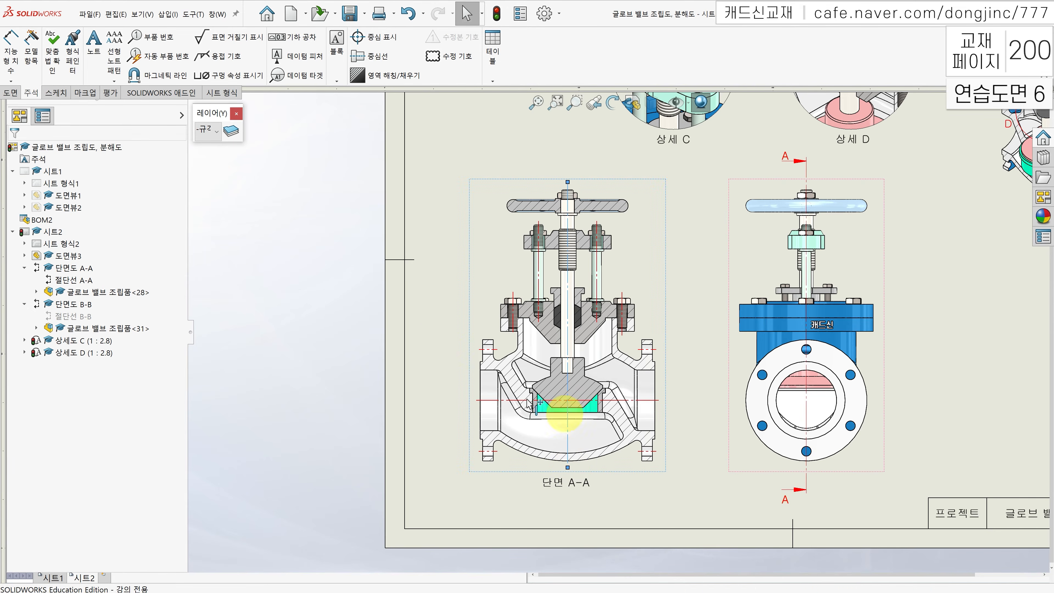
click(312, 320)
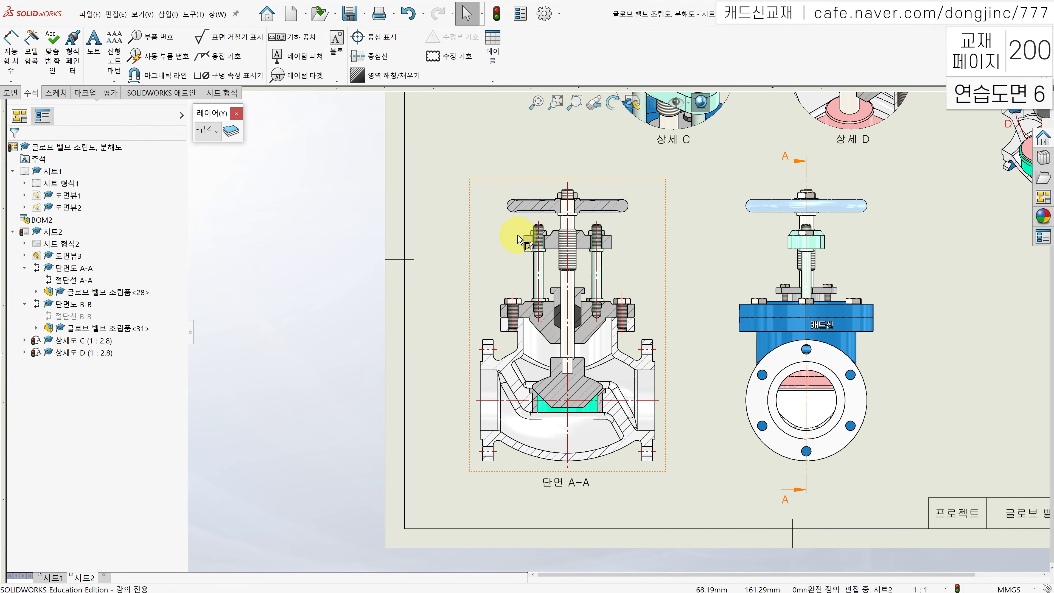
Step: Add a circular centre mark through the six bolt holes of the side view's front flange
middle_drag(743, 285, 492, 303)
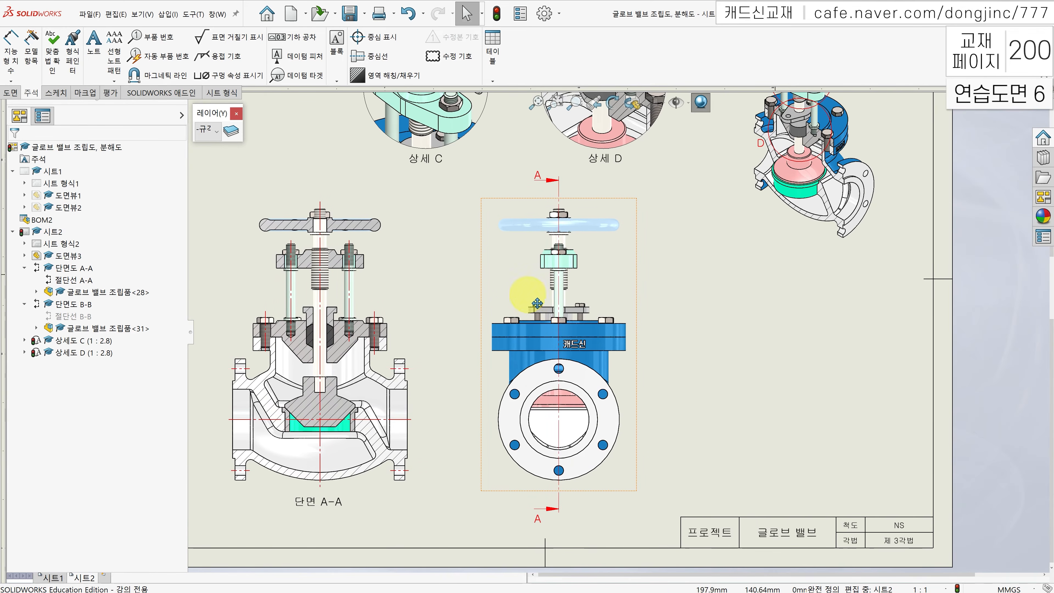
click(379, 40)
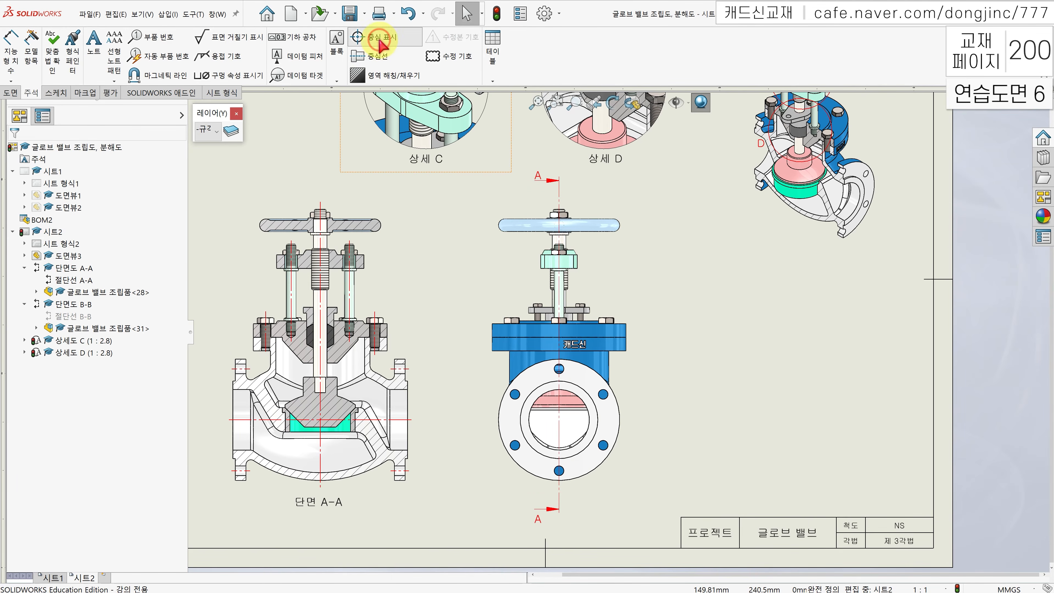
click(496, 422)
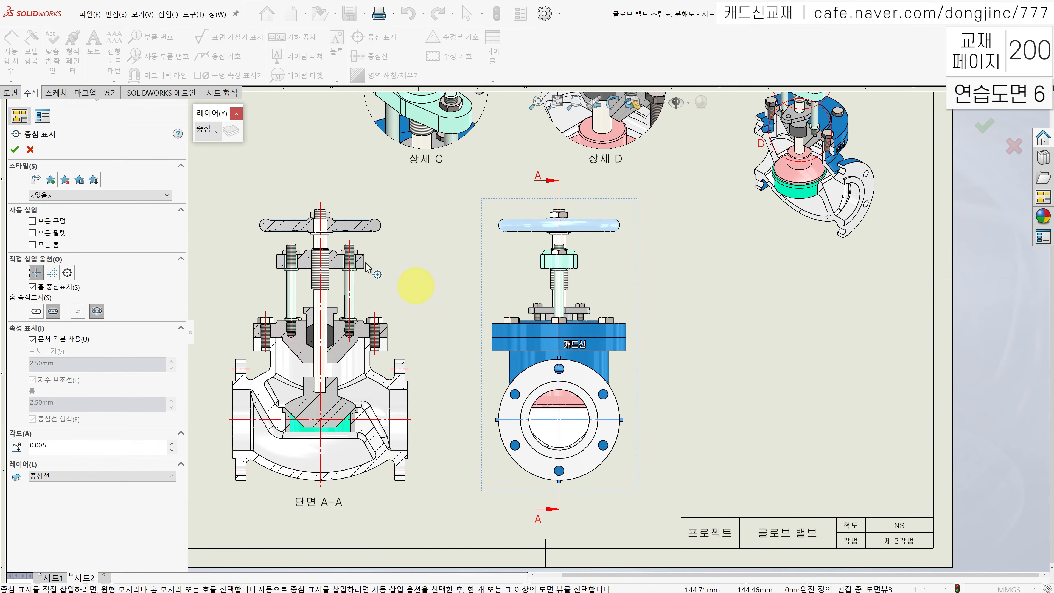
click(67, 273)
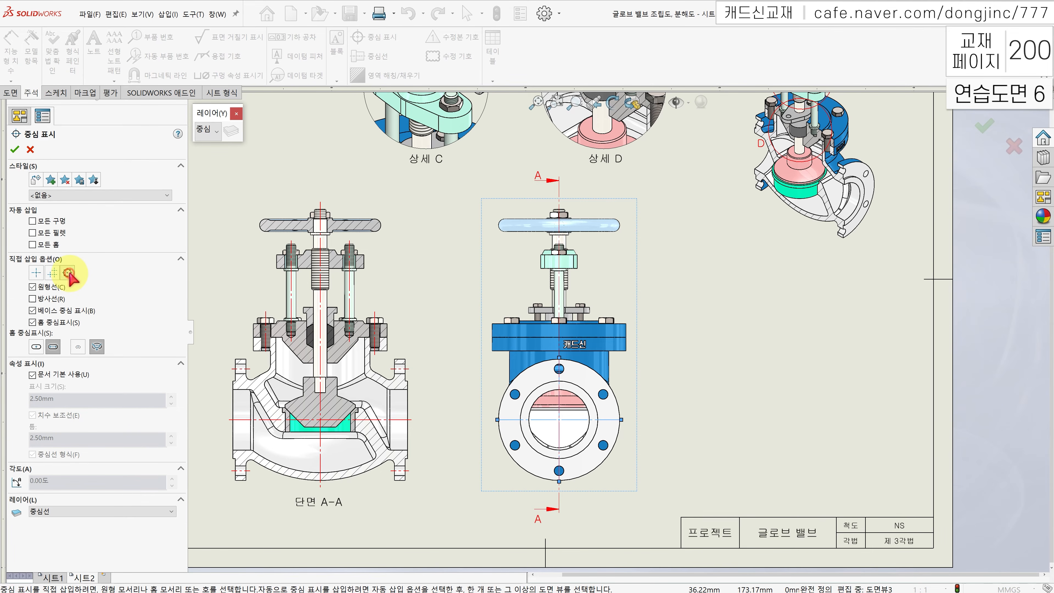
click(515, 394)
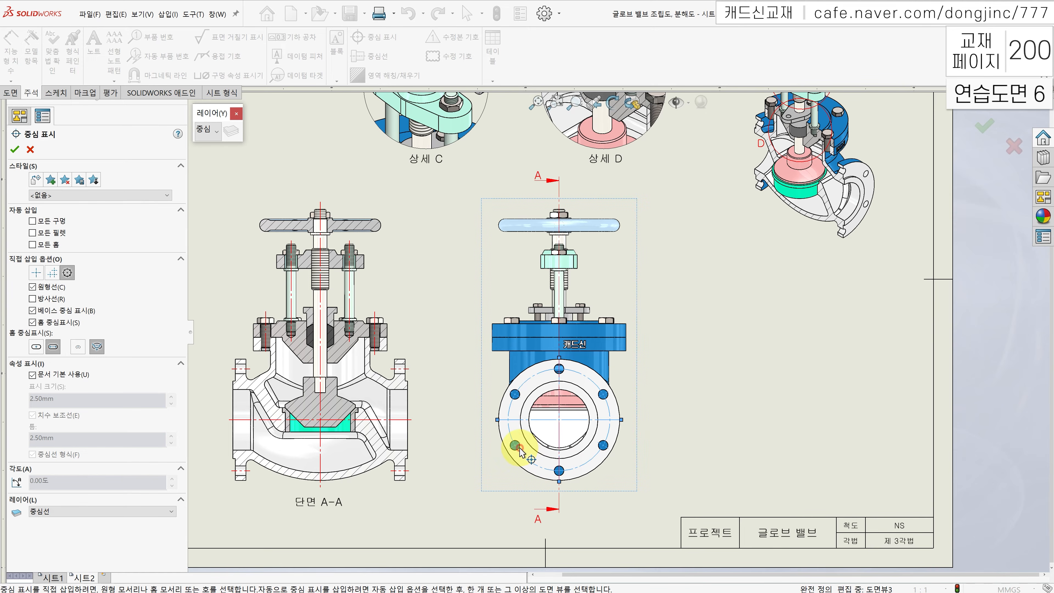
click(16, 150)
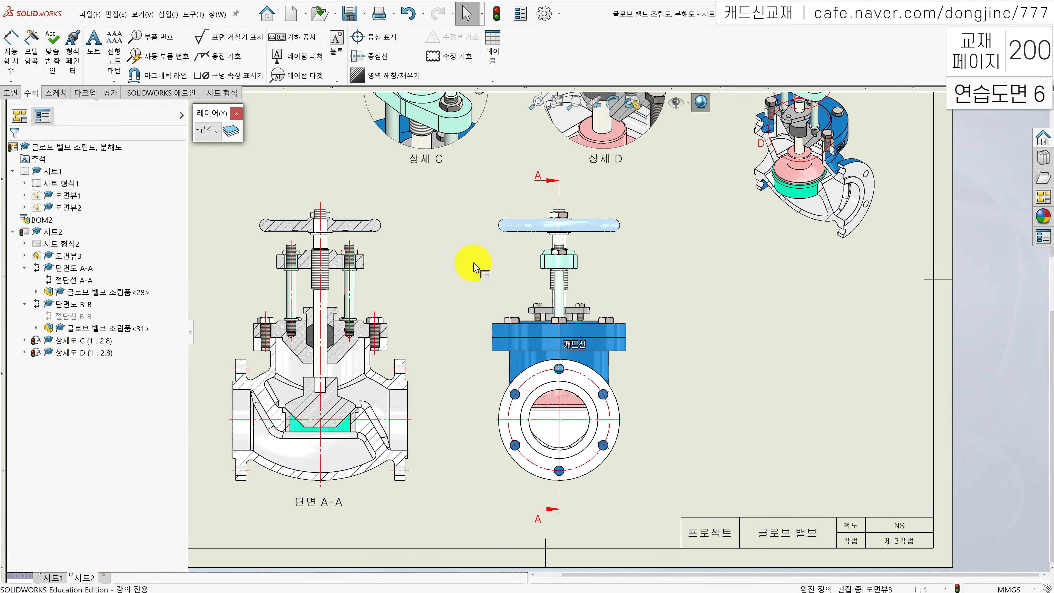
Step: Add balloons for the body, disc seat and disc in section view A-A, stacked in a column left of the view
key(f)
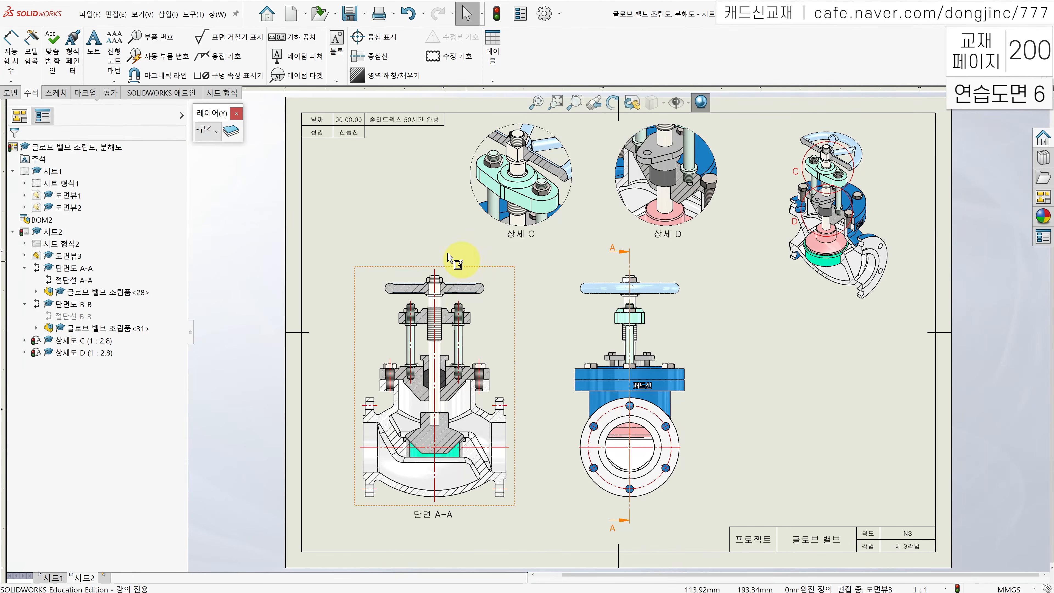
click(151, 39)
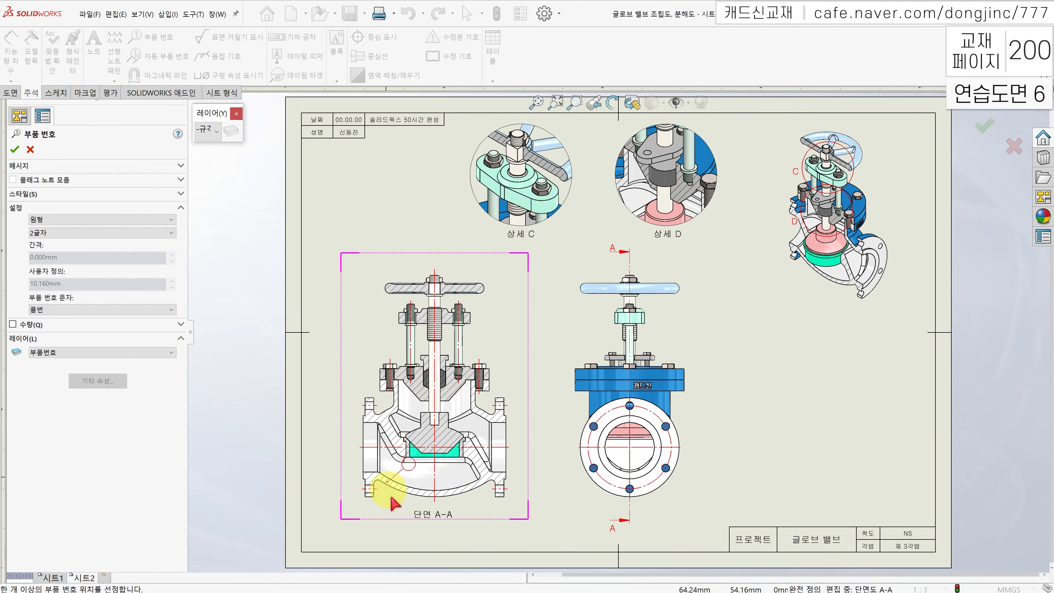
scroll(394, 483, down, 4)
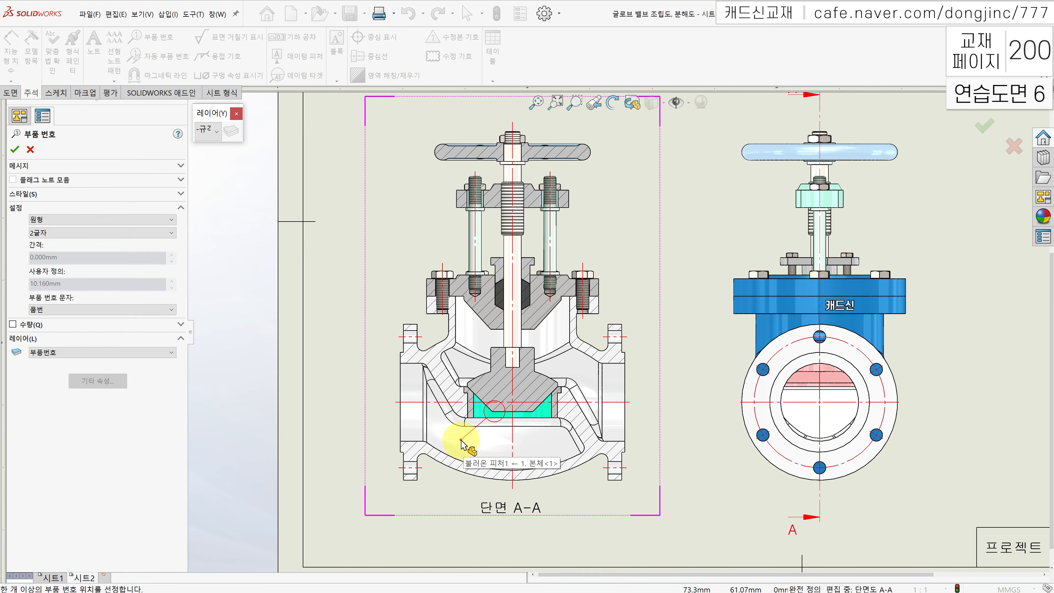
click(461, 439)
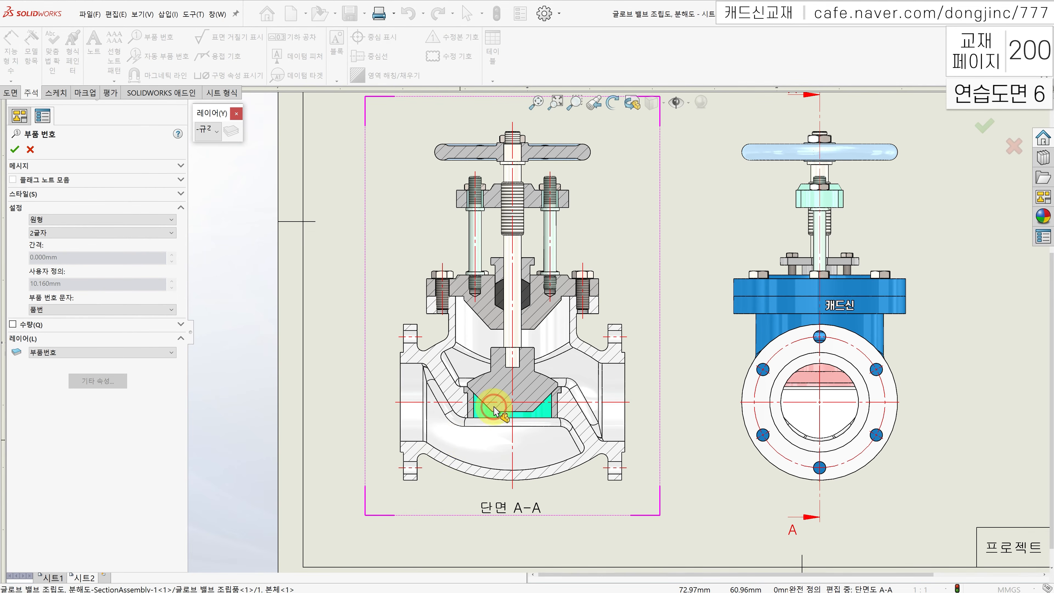
click(350, 453)
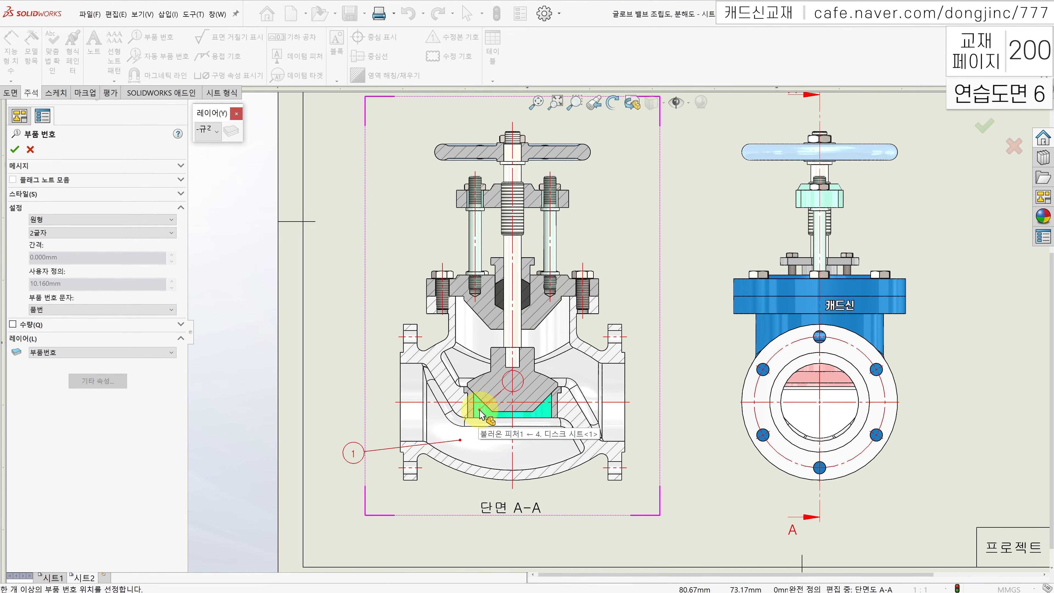
click(480, 411)
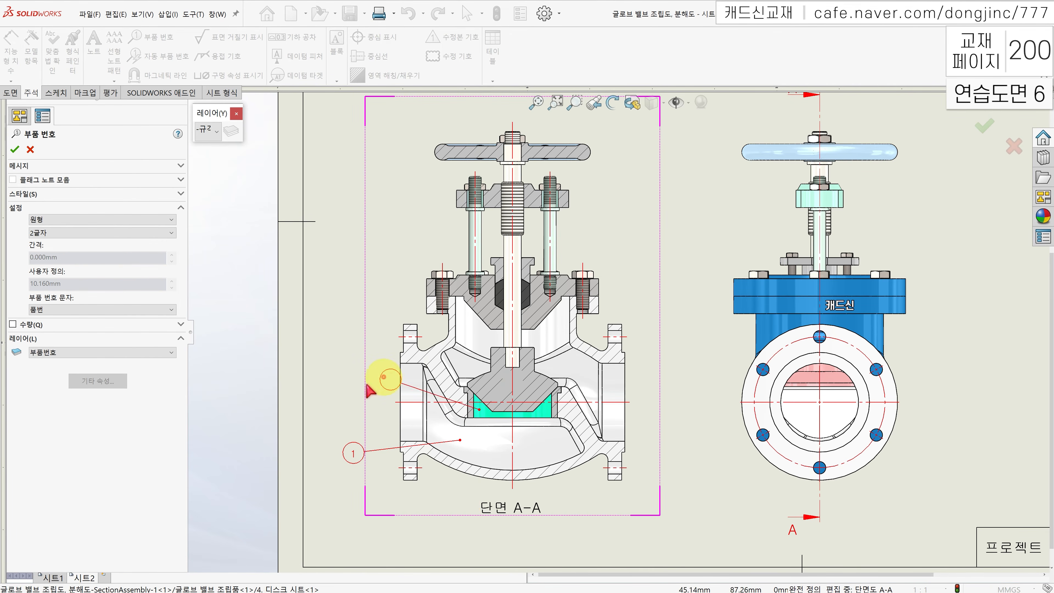
click(354, 402)
click(497, 386)
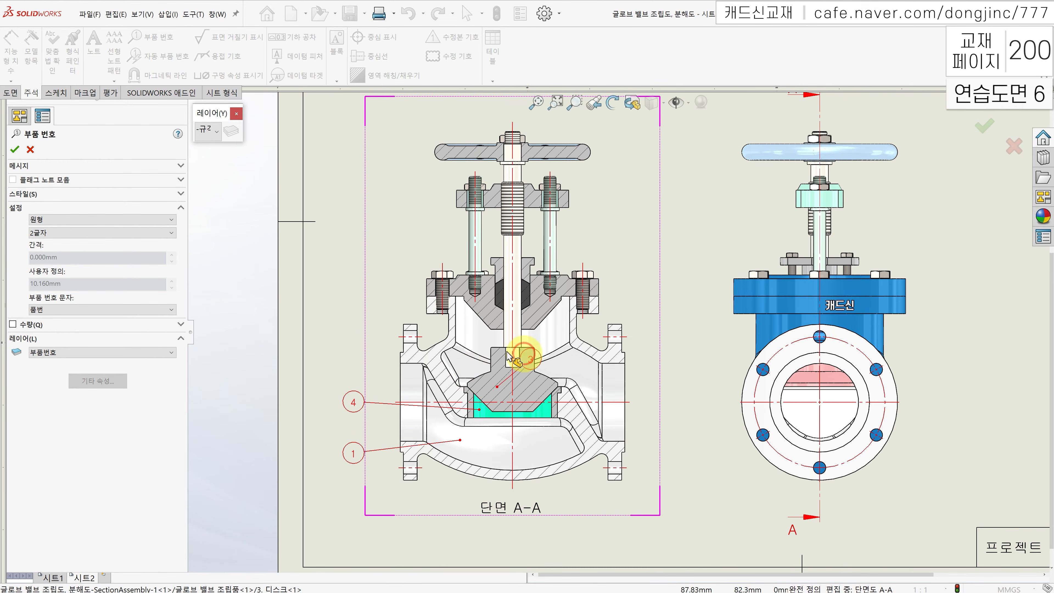
click(353, 358)
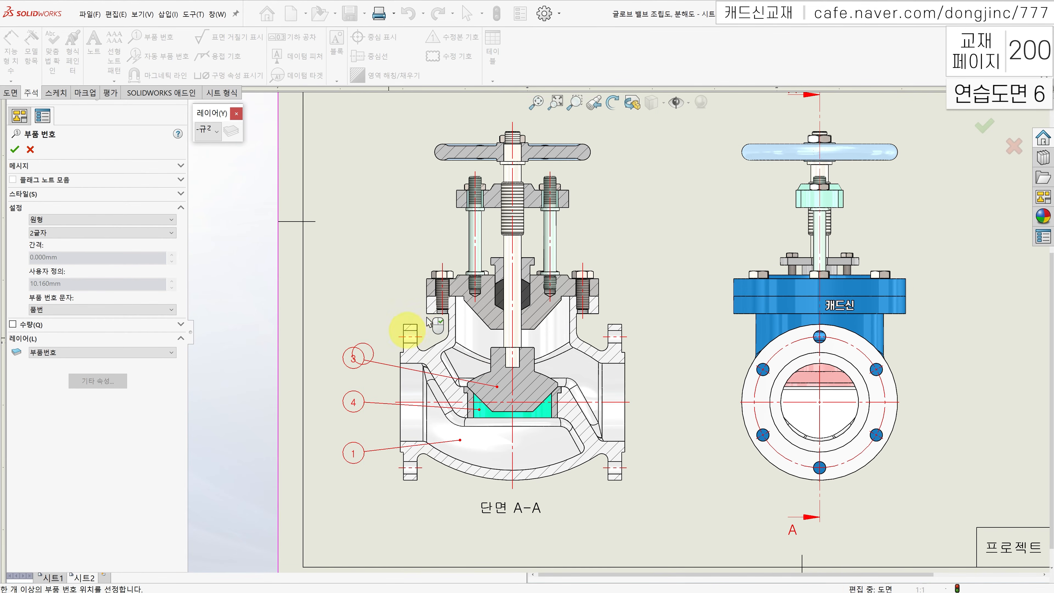
Step: Add balloons for the cover, packing, cover bolt and gland flange, continuing the column upward beside section view A-A
click(486, 310)
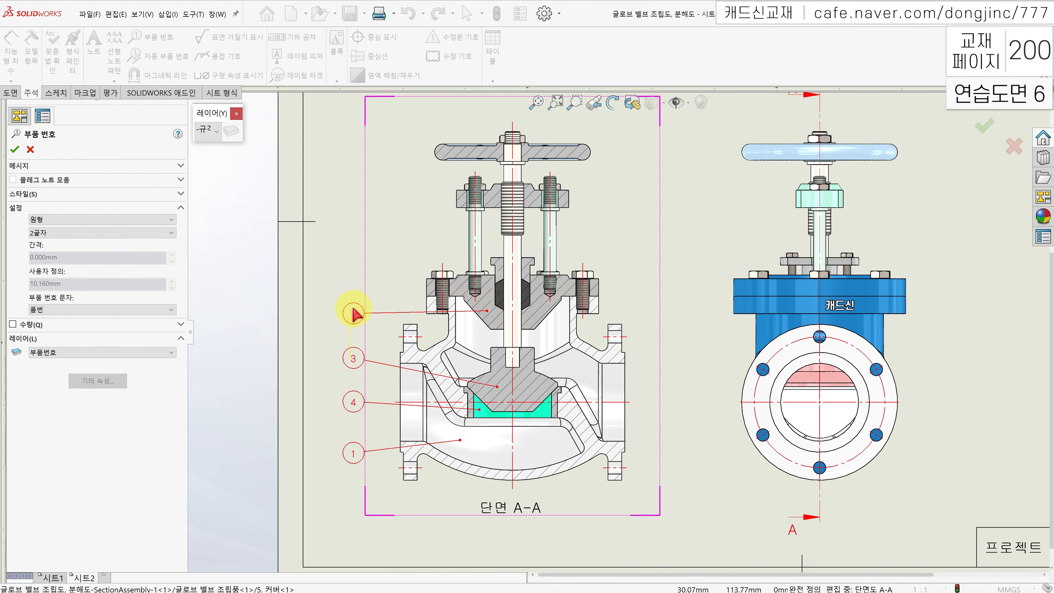
click(354, 313)
click(500, 297)
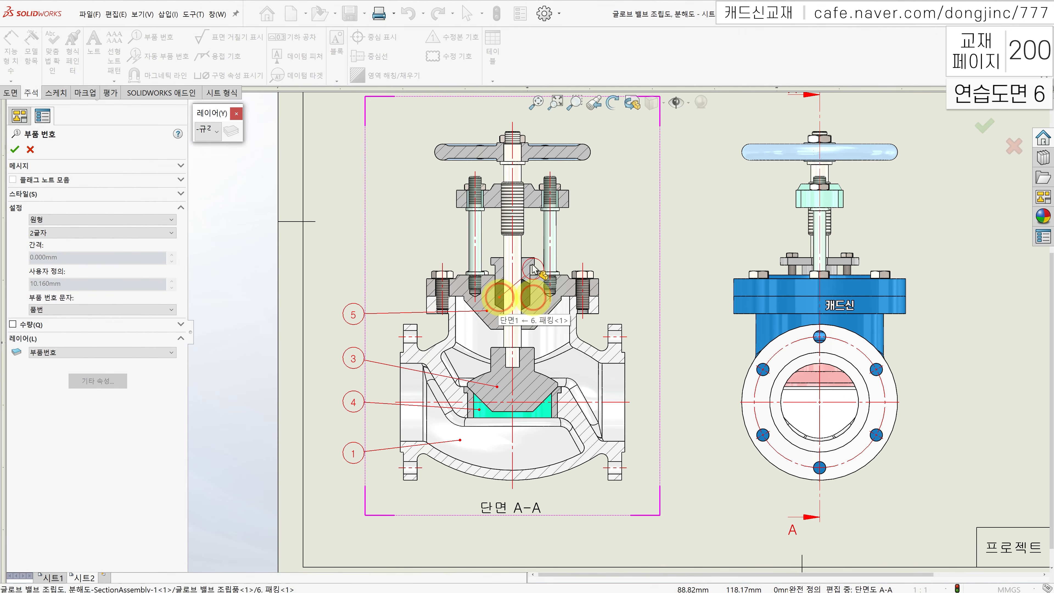
click(353, 281)
click(440, 283)
click(353, 246)
click(497, 261)
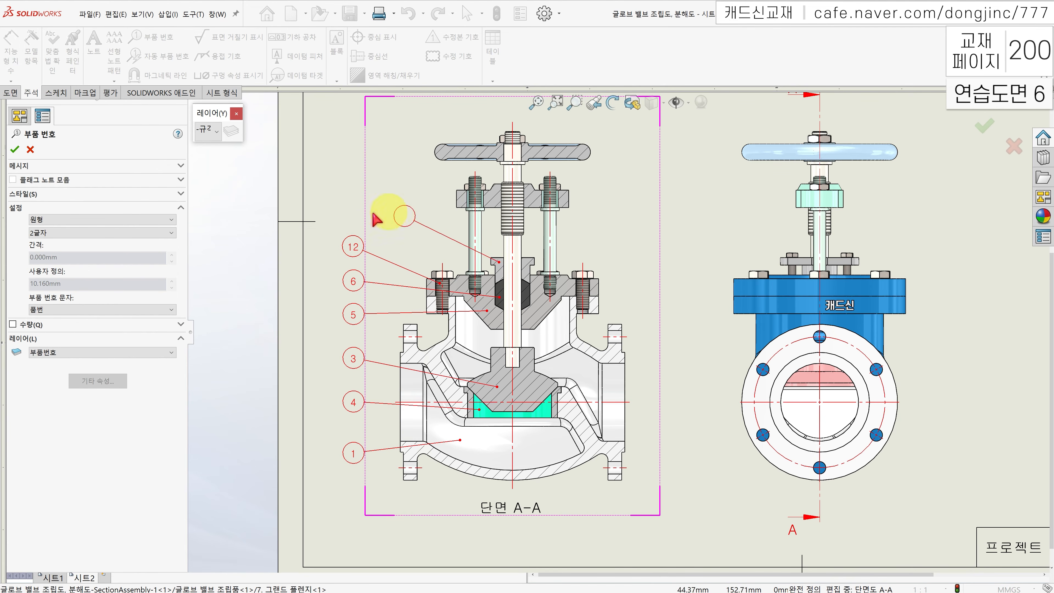
click(354, 211)
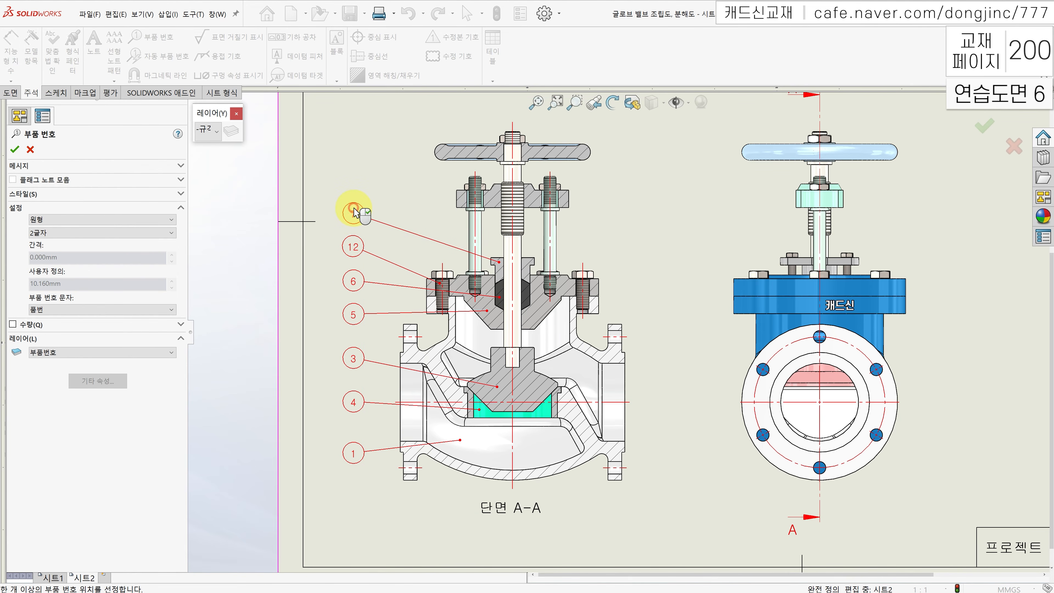
Step: Add balloons for the stem, the left stud and the bridge plate above the existing ones beside section view A-A
click(508, 245)
click(353, 179)
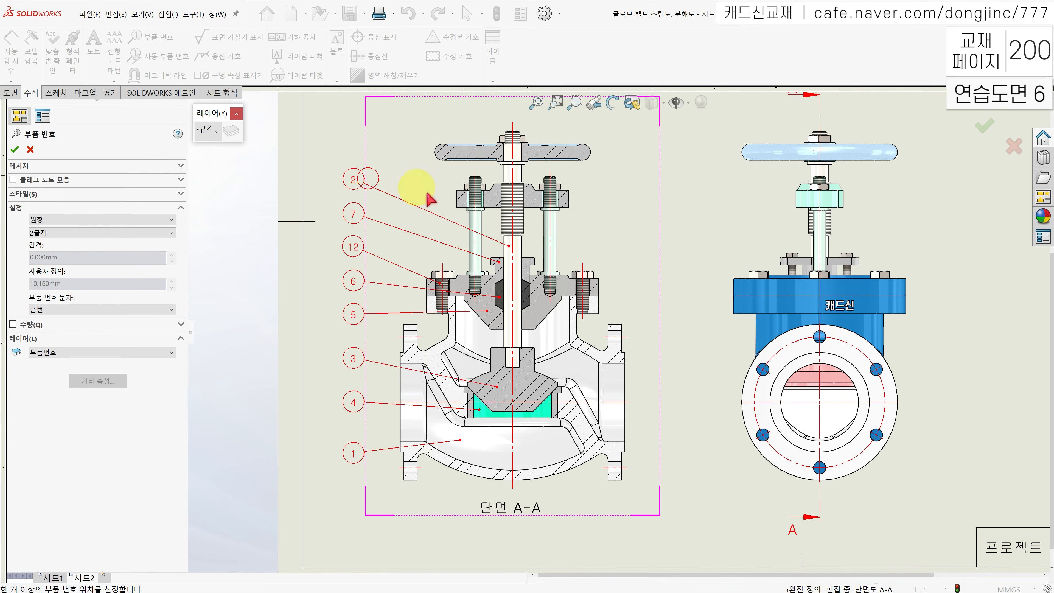
click(472, 219)
click(351, 149)
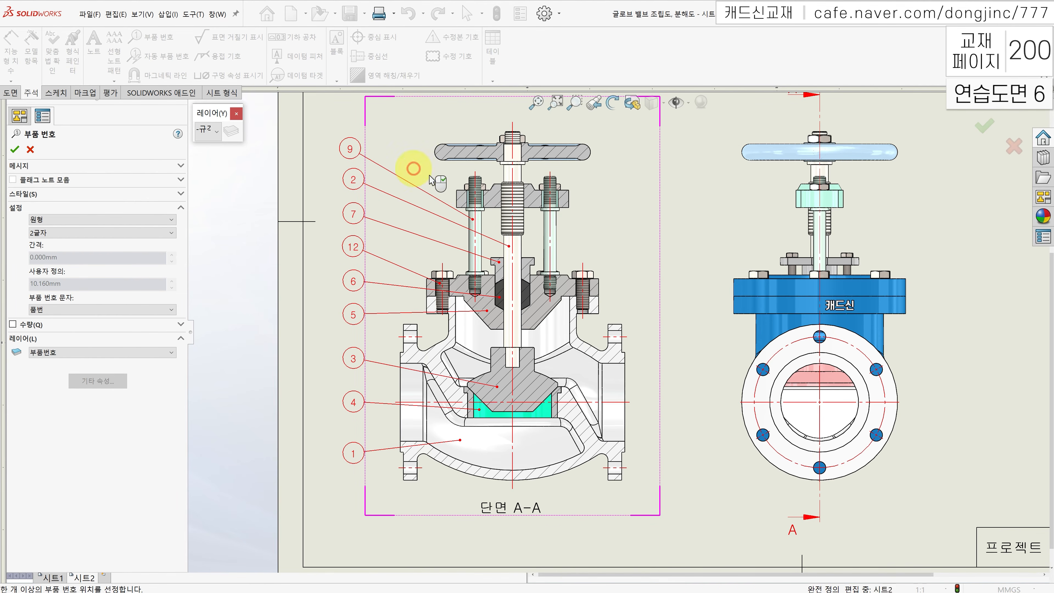
click(461, 196)
click(353, 119)
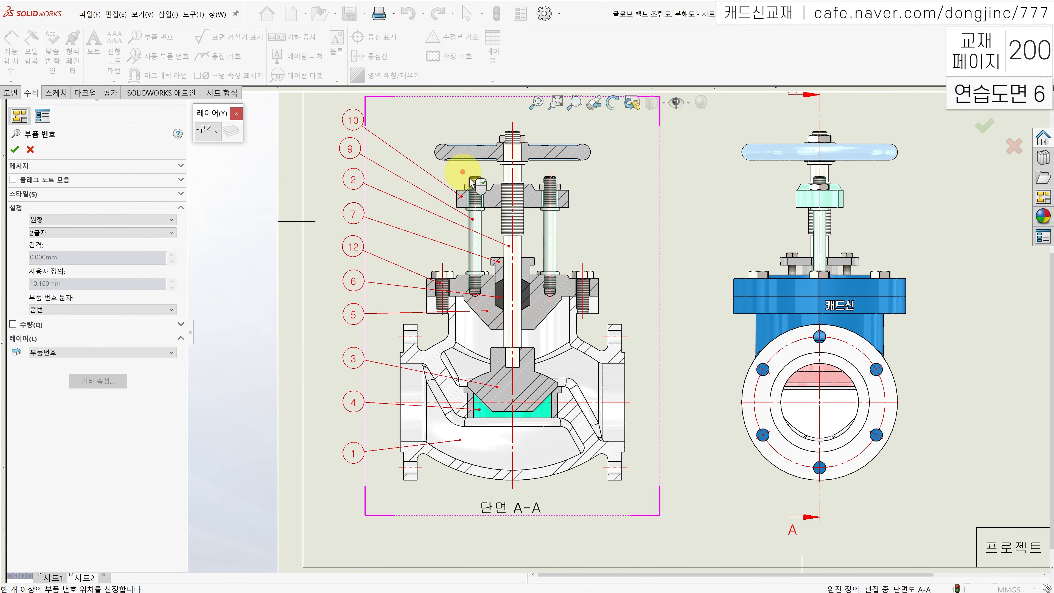
Step: Add balloons for the stud nut, the handwheel and the handwheel nut at the upper end of the column
scroll(444, 159, down, 5)
click(522, 250)
scroll(522, 251, up, 5)
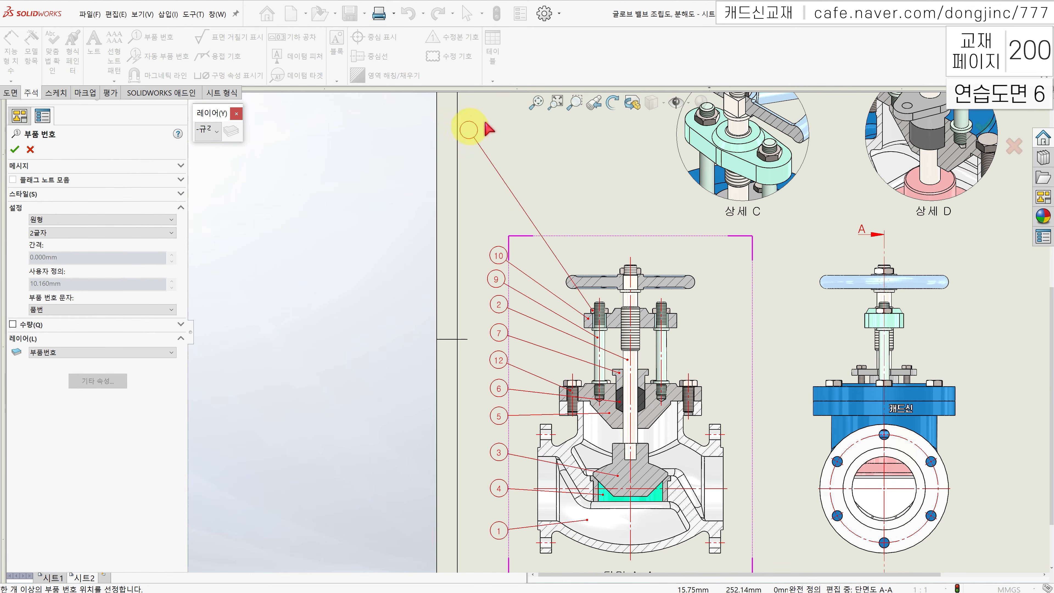
click(498, 226)
click(574, 280)
click(500, 198)
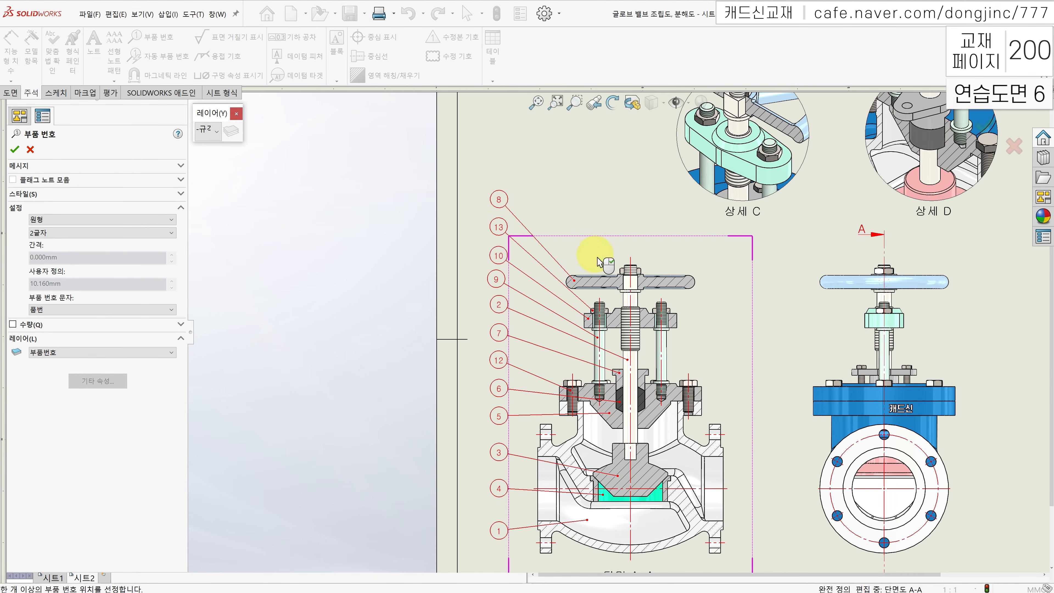
click(623, 270)
scroll(623, 270, down, 5)
scroll(437, 141, up, 5)
click(414, 141)
Step: Add a balloon for the gland flange bolt in the side view, placed left of the view, and finish ballooning
scroll(464, 153, up, 3)
scroll(517, 174, up, 2)
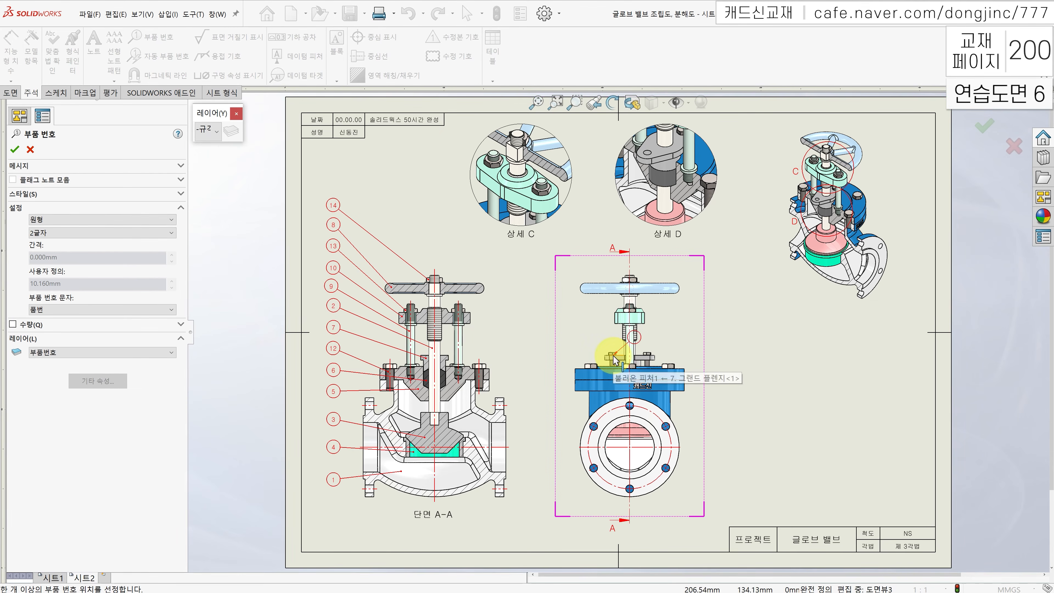
click(543, 352)
scroll(606, 351, down, 5)
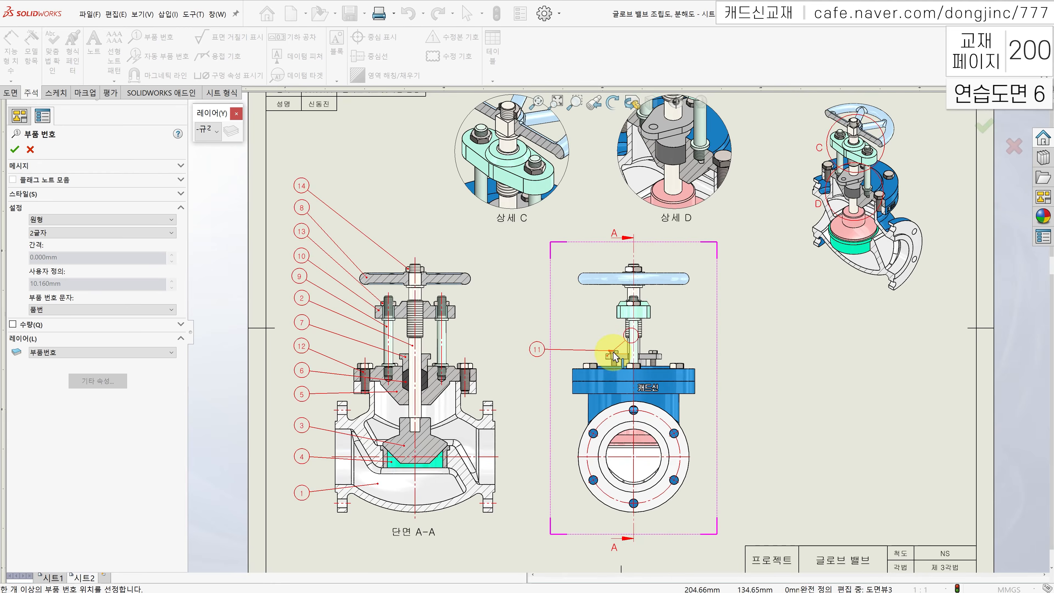
key(Escape)
Step: Nudge the side view slightly and check the gland flange bolt's balloon
click(604, 344)
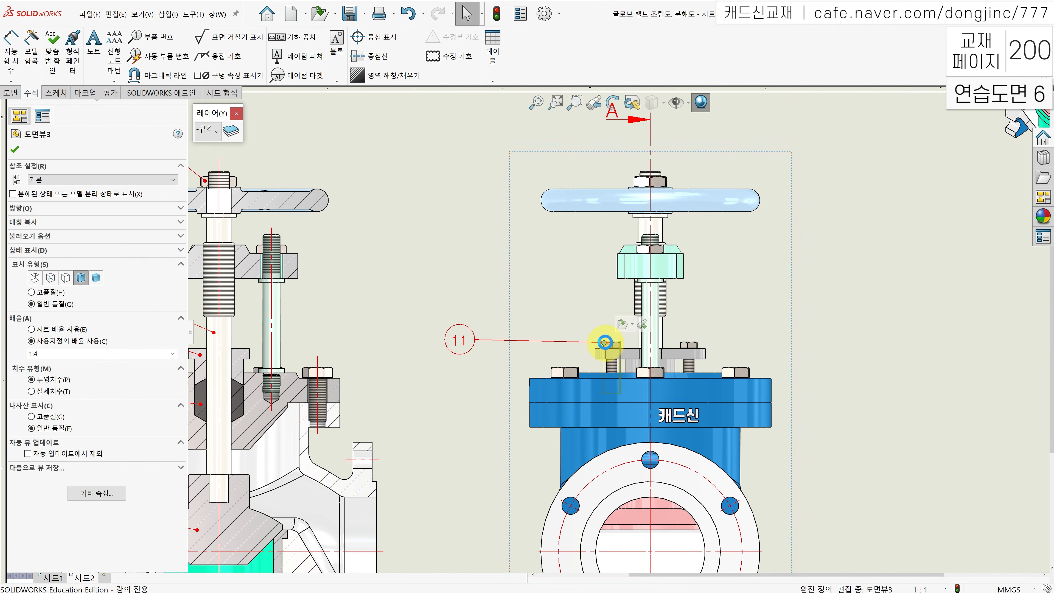
drag(604, 344, 608, 347)
key(Escape)
click(463, 342)
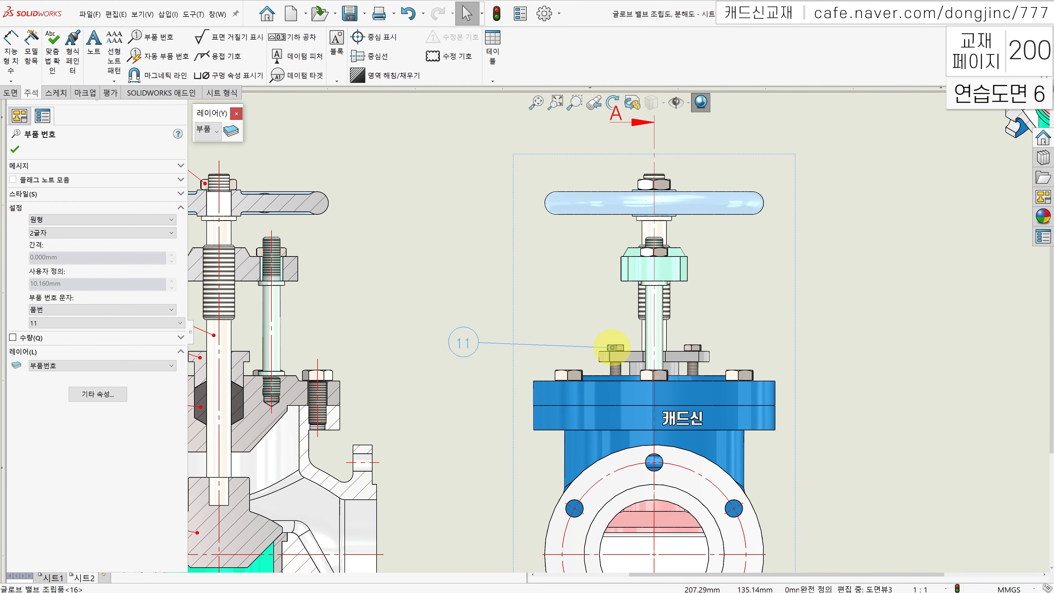
click(482, 287)
key(f)
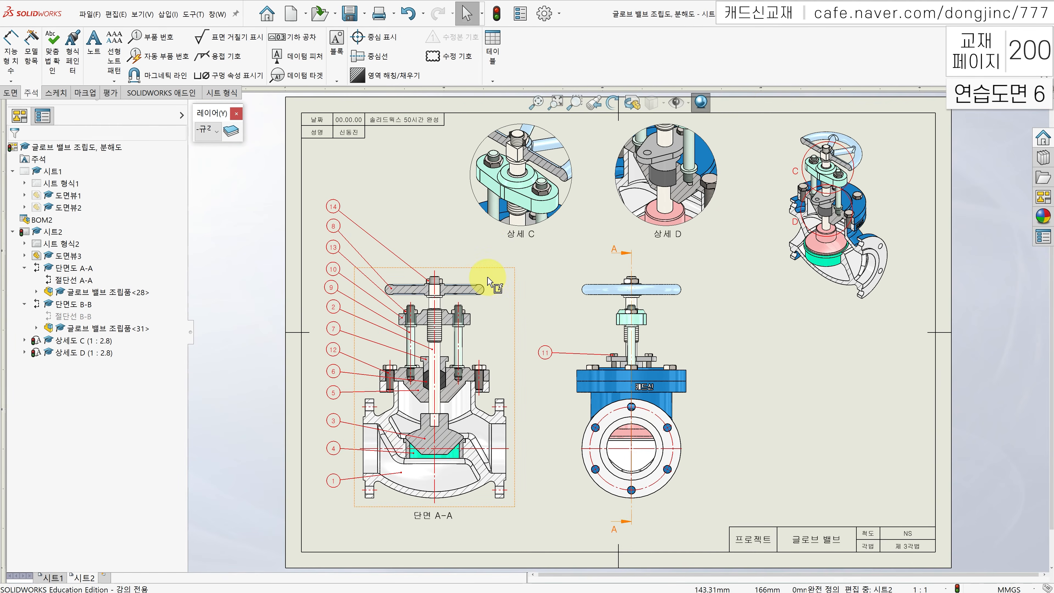
Step: Align the section view's balloons evenly on a vertical magnetic line about 228 mm long at 90°, left of view A-A
click(160, 79)
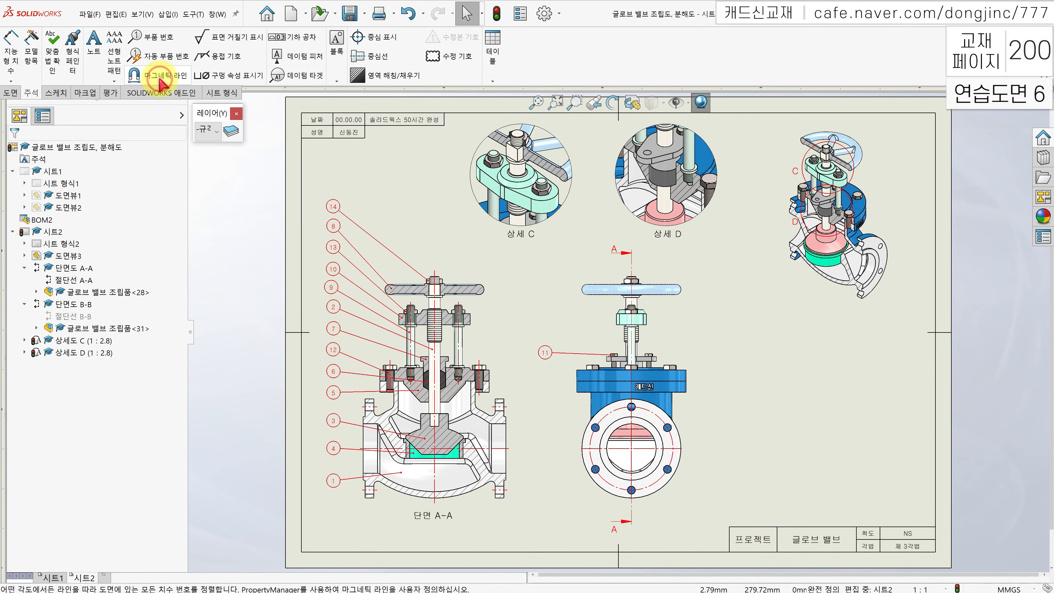
click(332, 175)
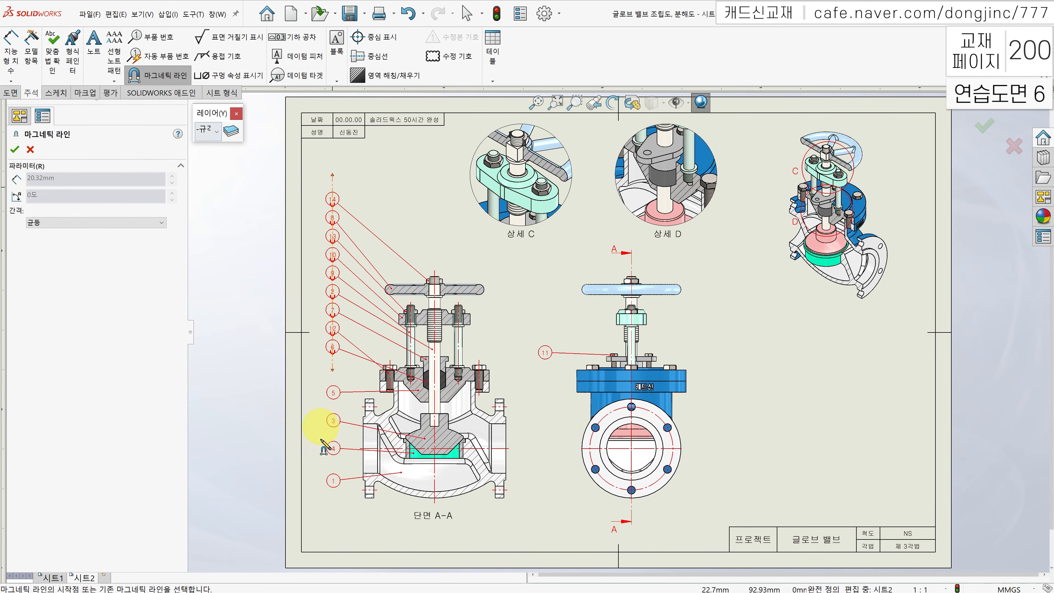
click(338, 535)
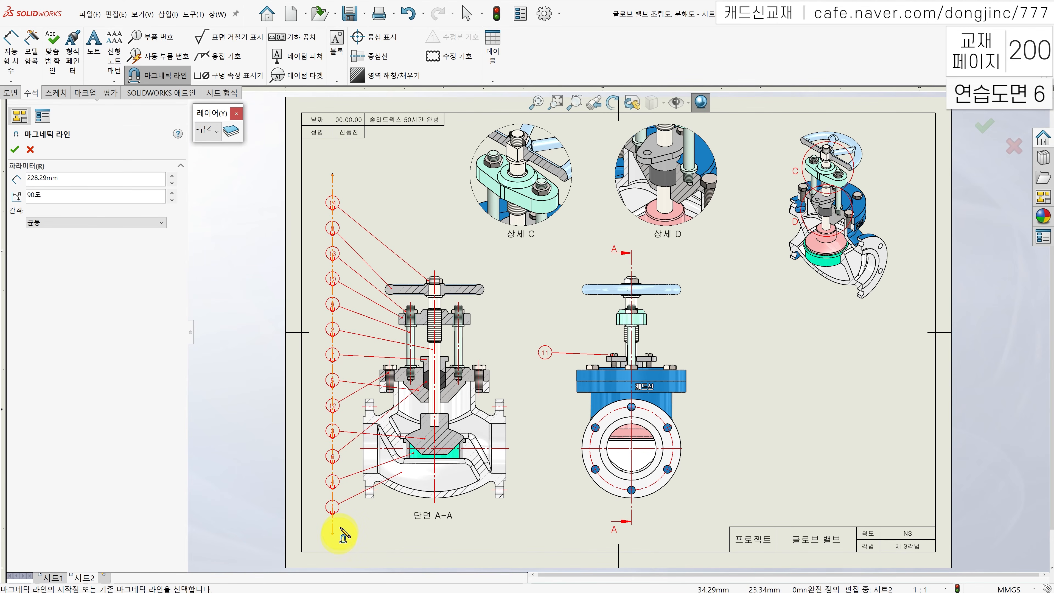
key(Escape)
Step: Reorder the section view's balloons on the magnetic line so balloons 12, 6 and 5 follow one another below balloon 7
click(333, 457)
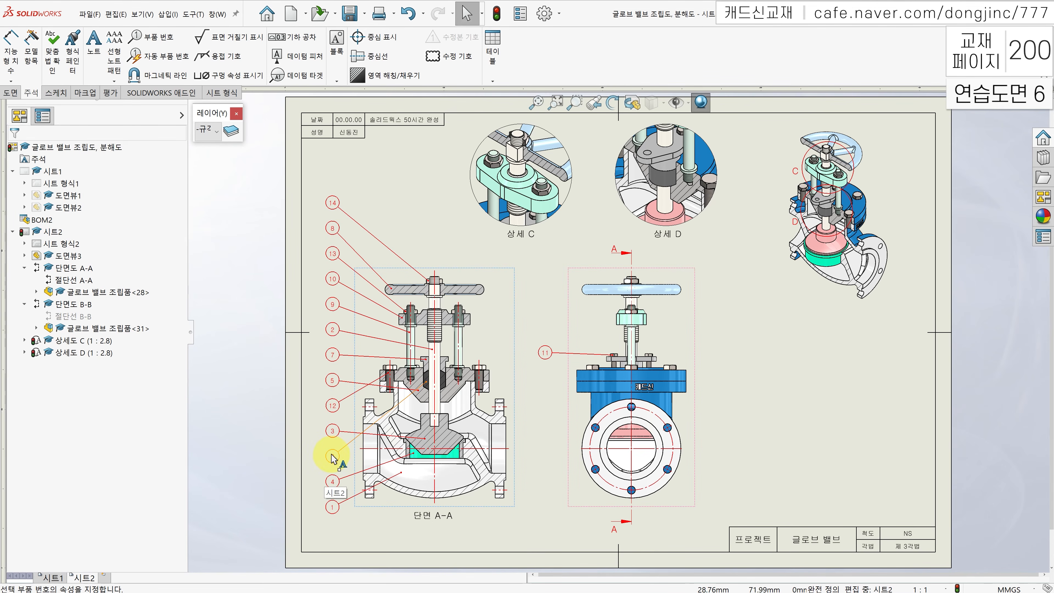
click(334, 458)
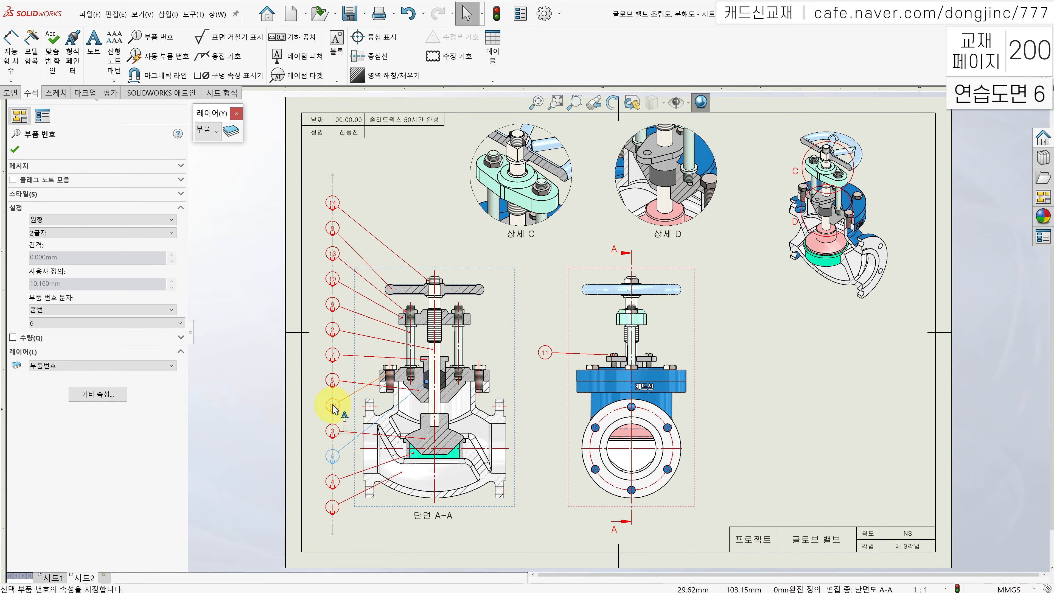
drag(333, 410, 332, 380)
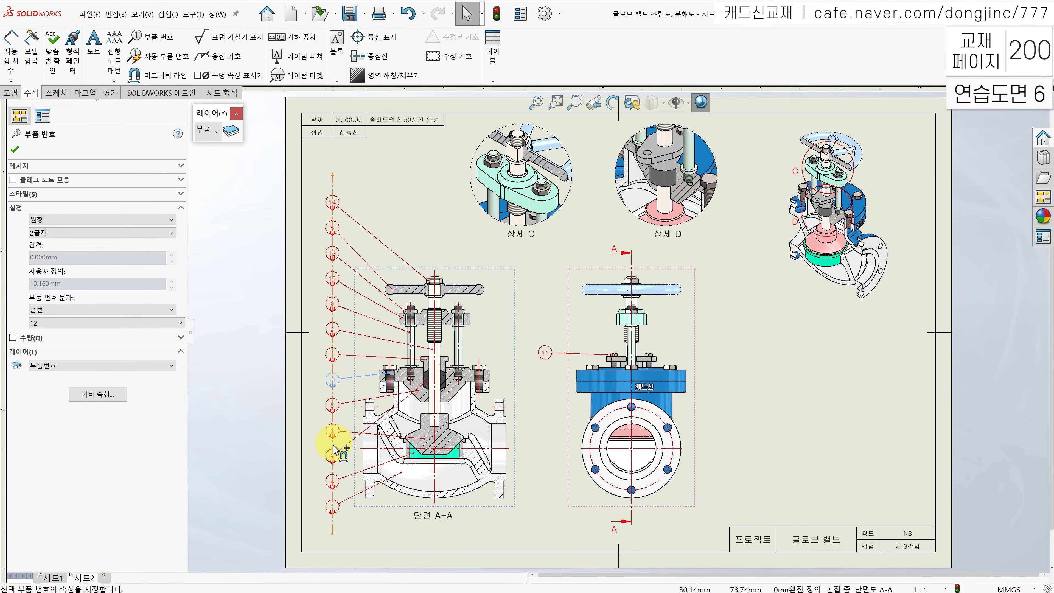
drag(335, 460, 333, 405)
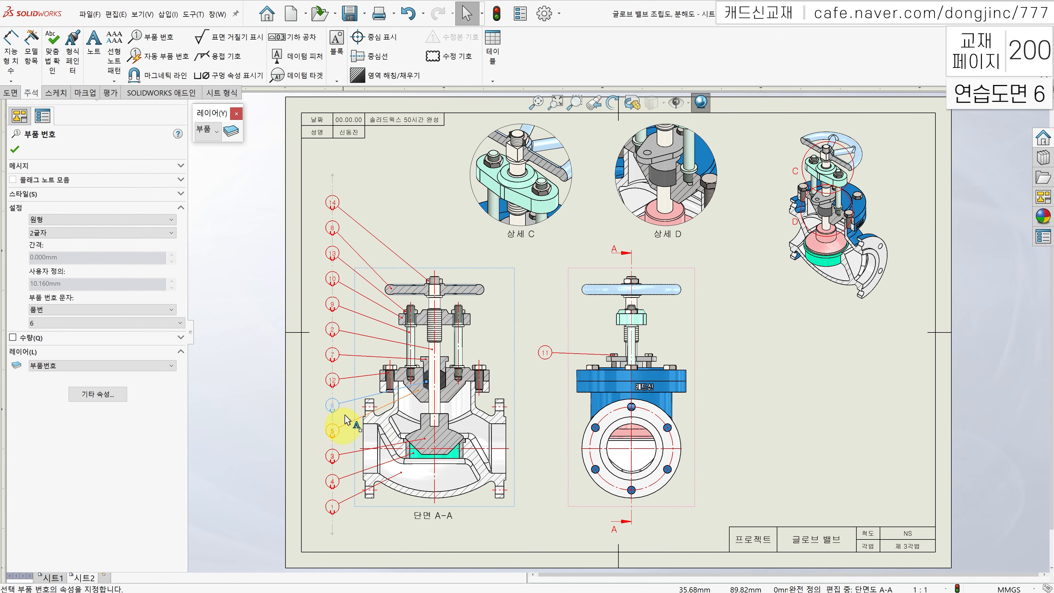
Step: Lengthen the section view's magnetic line at both ends to about 246 mm, spreading the balloons further apart
drag(333, 536, 334, 548)
drag(334, 194, 334, 159)
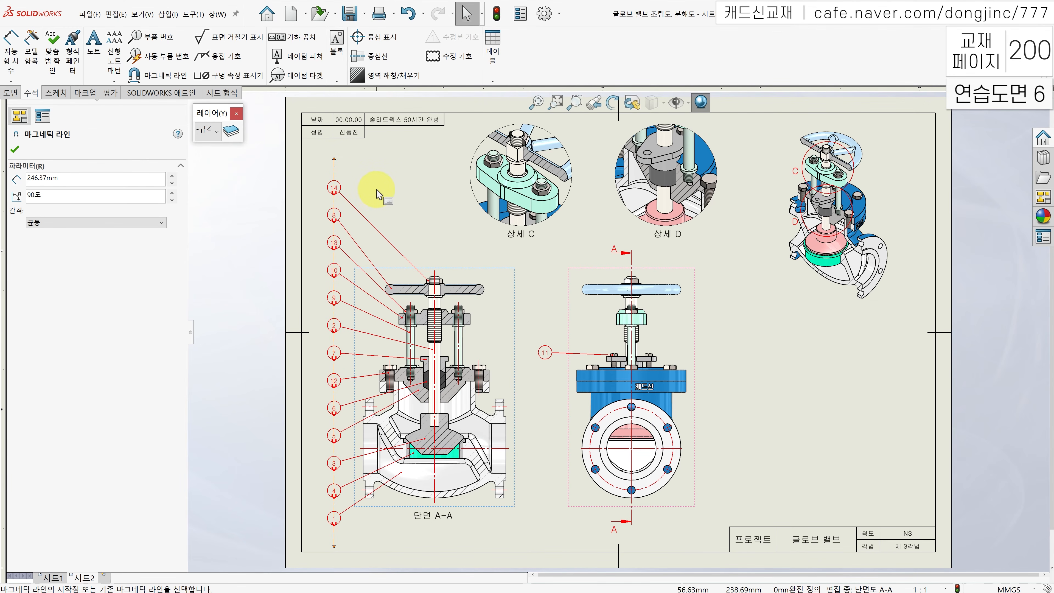
key(Escape)
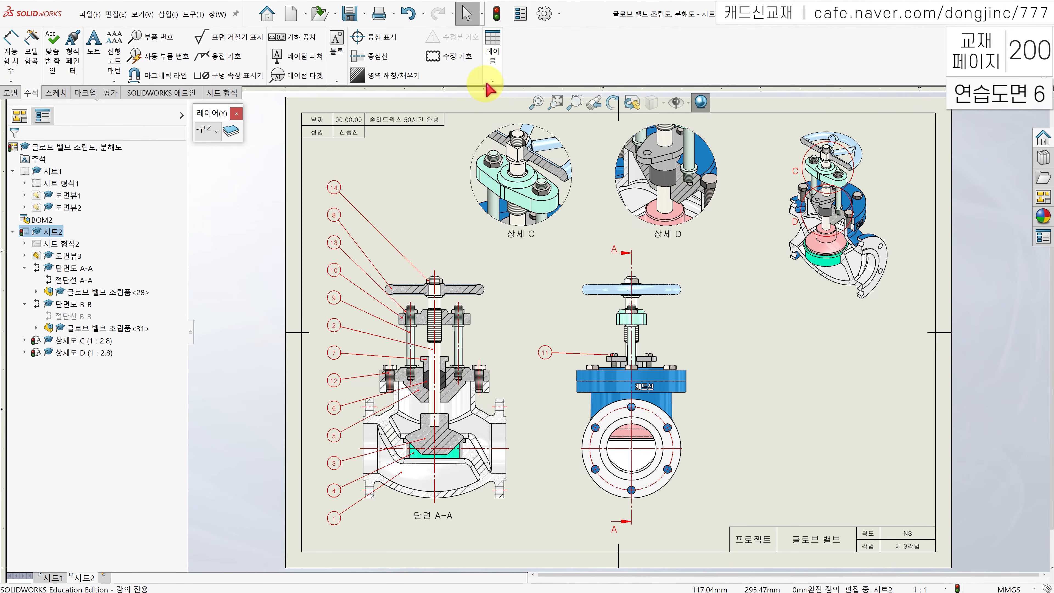
Step: Insert a parts-only BOM from section view A-A using the BOM 템플릿 template, place it above the title block, and compare it with 시트1
click(493, 81)
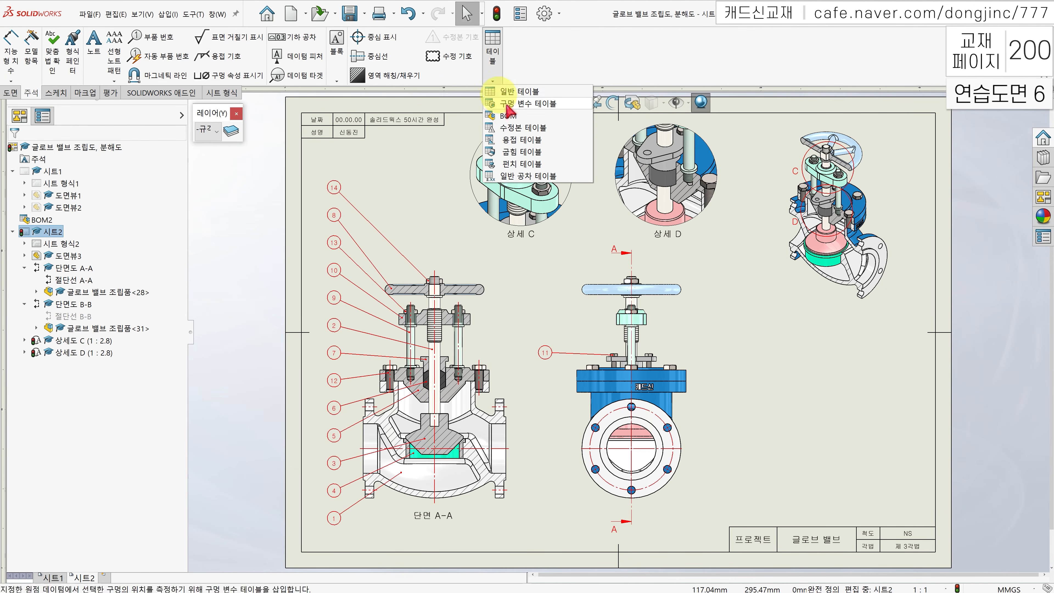
click(510, 116)
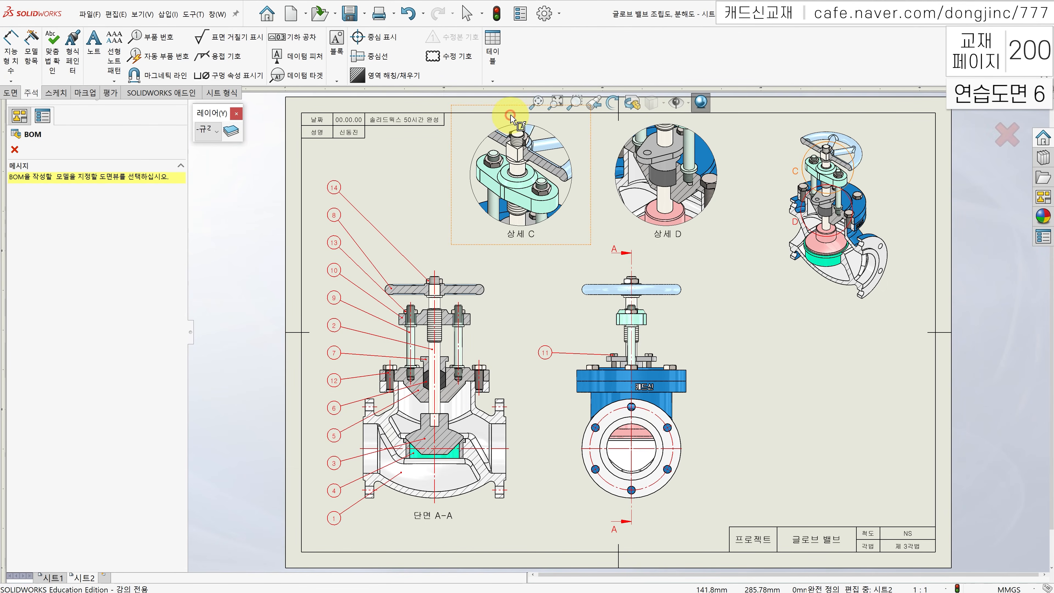
click(494, 298)
click(61, 181)
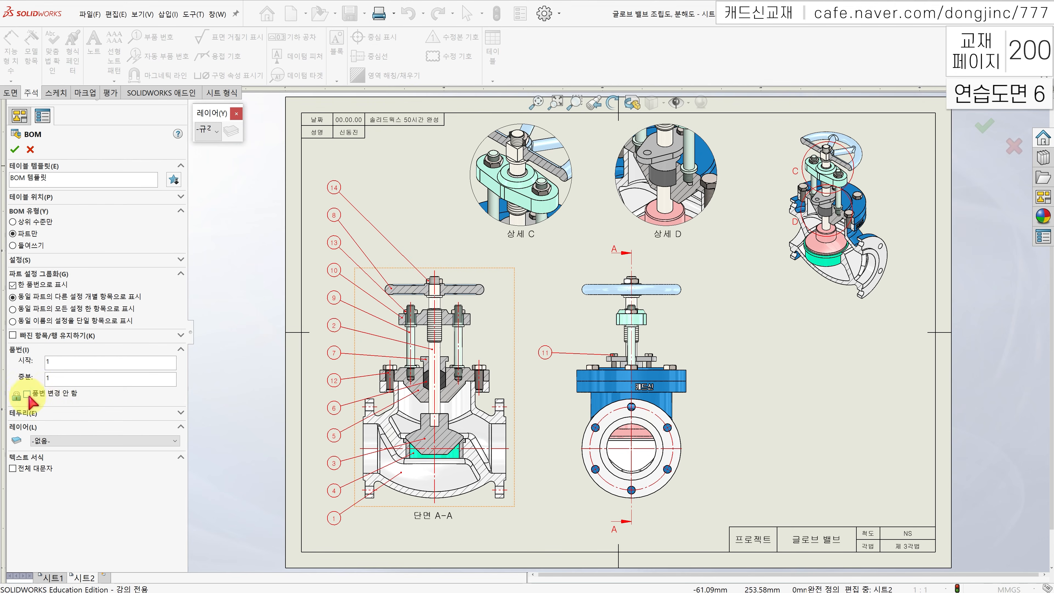
click(14, 149)
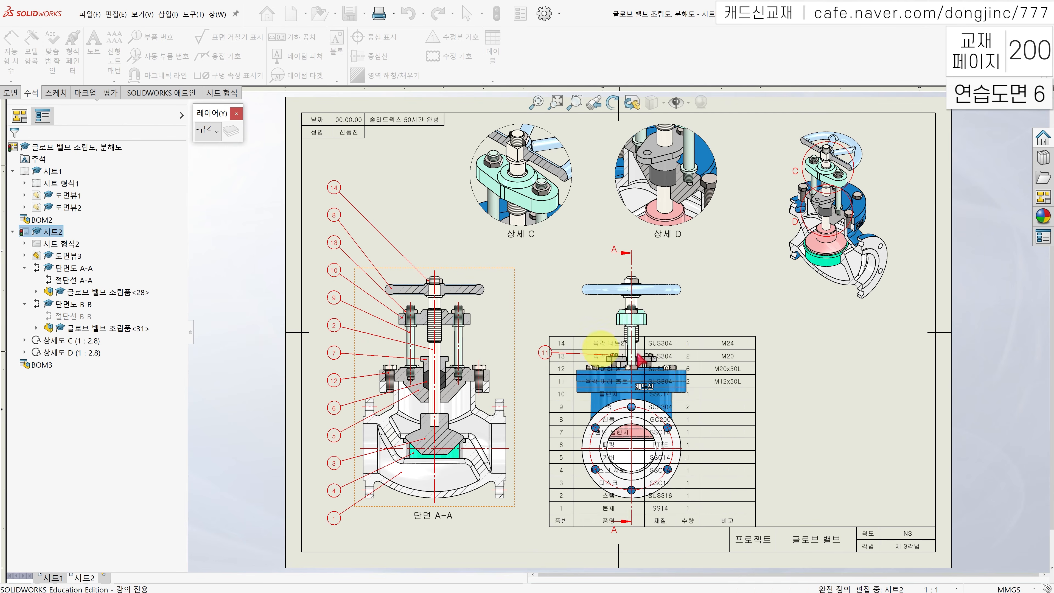
click(735, 344)
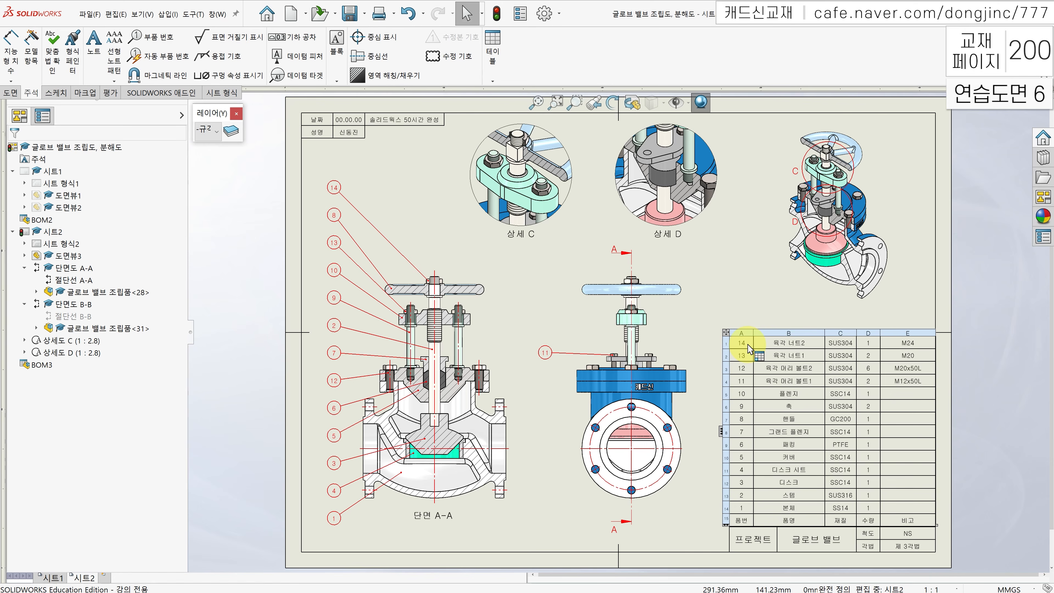
click(55, 578)
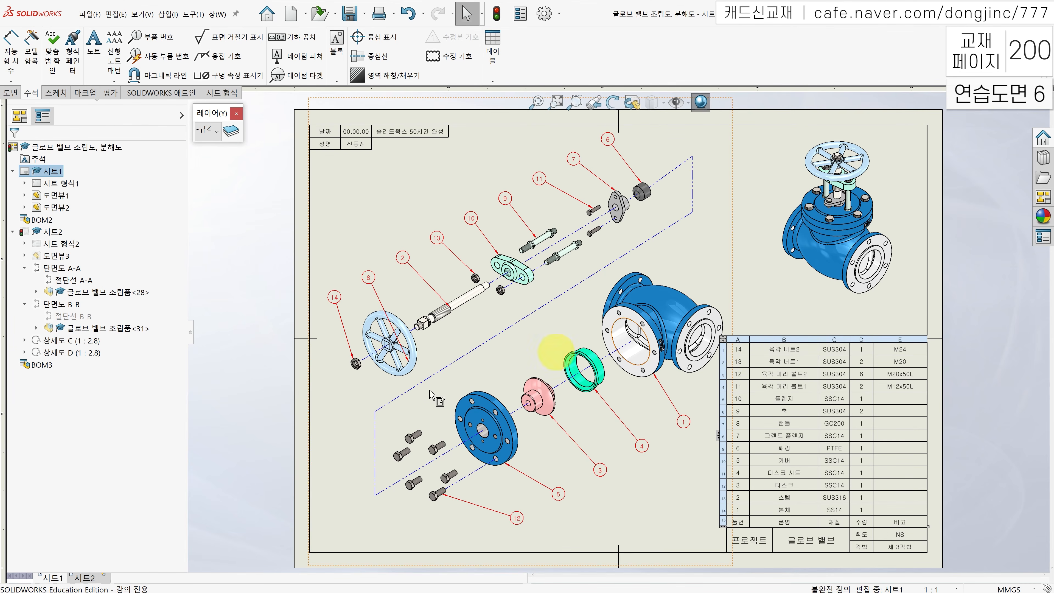
click(85, 577)
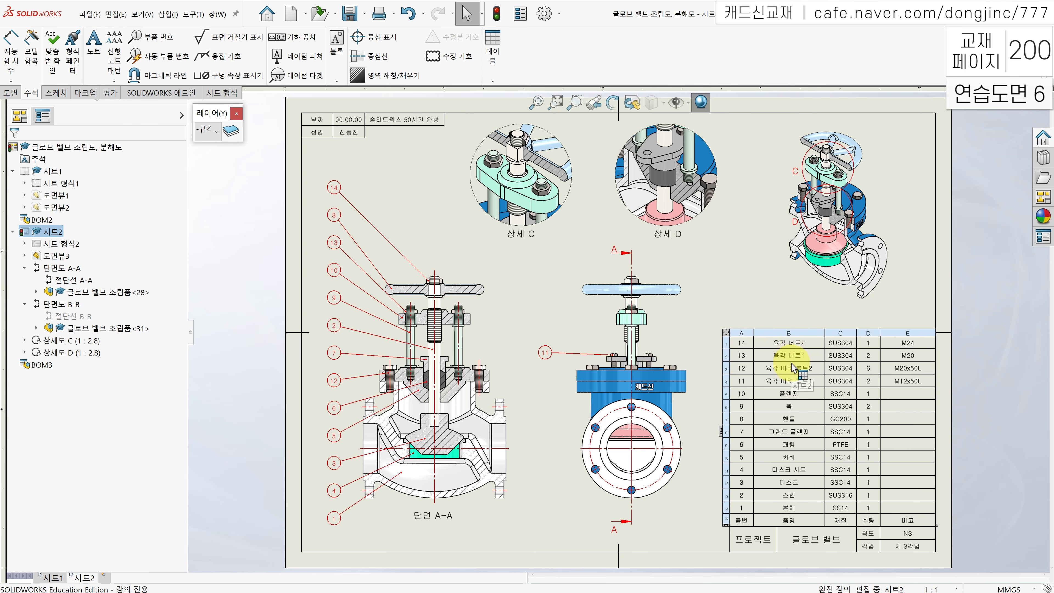
Step: Move the BOM table flush with the title block's upper edge and left side, and save the drawing
mouse_move(726, 333)
mouse_down()
mouse_move(702, 337)
mouse_move(731, 344)
mouse_move(730, 335)
mouse_up()
scroll(832, 437, down, 2)
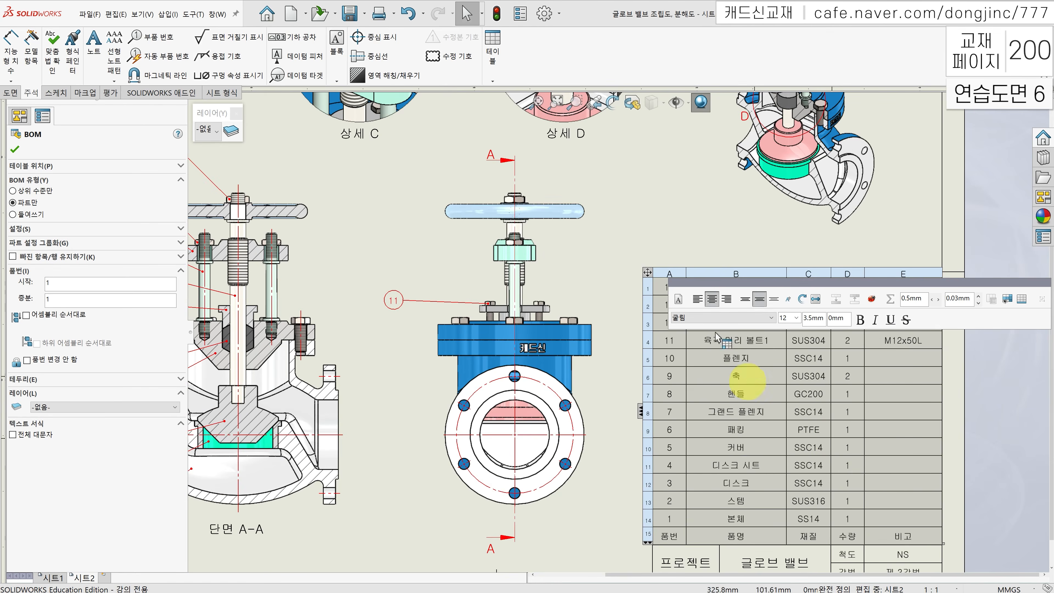
mouse_move(648, 273)
mouse_down()
mouse_move(634, 271)
mouse_move(651, 279)
mouse_up()
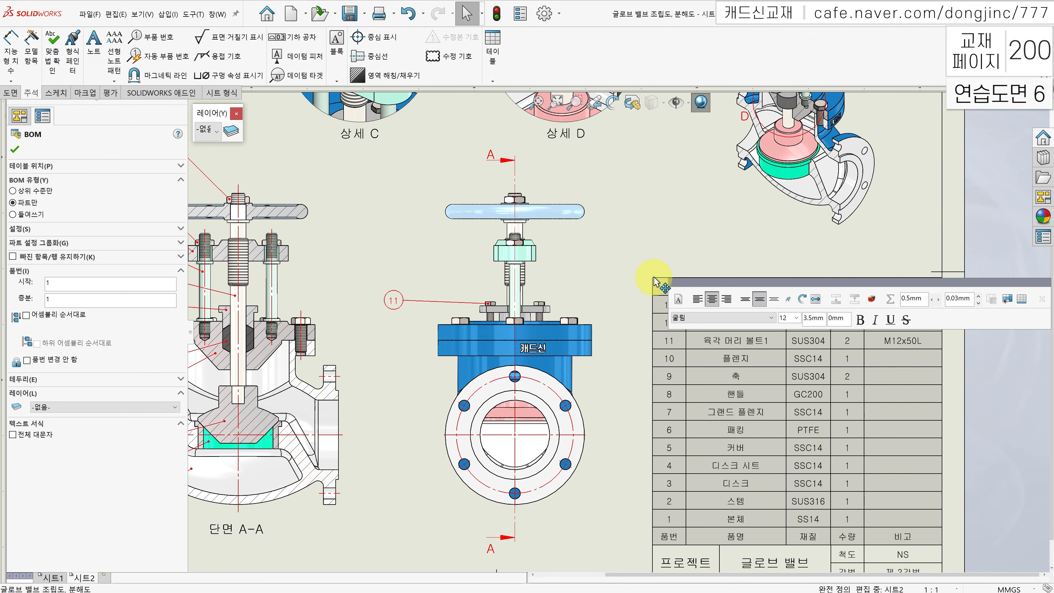
click(627, 228)
click(666, 229)
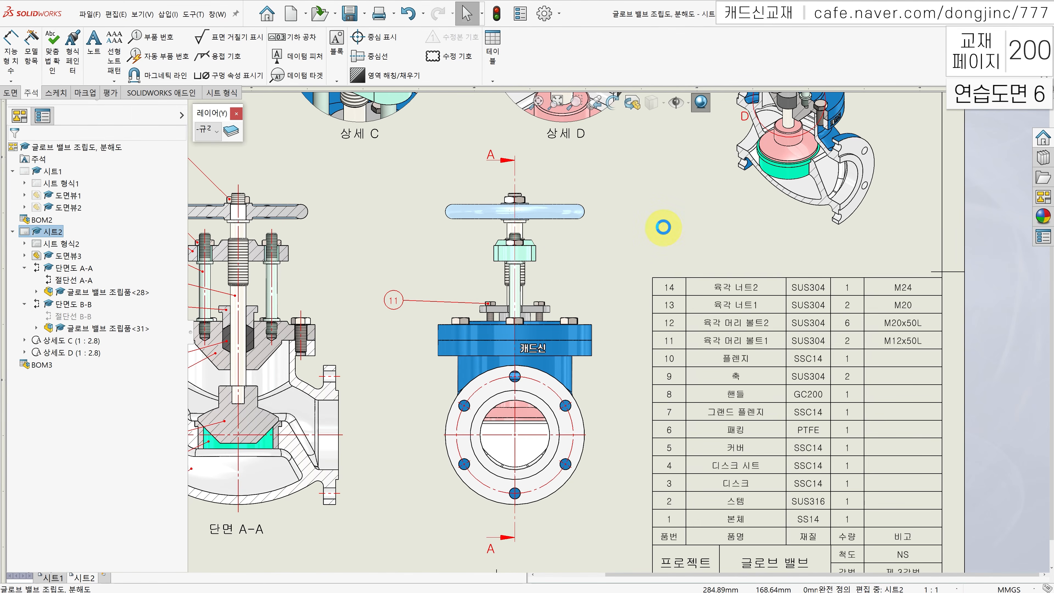
key(f)
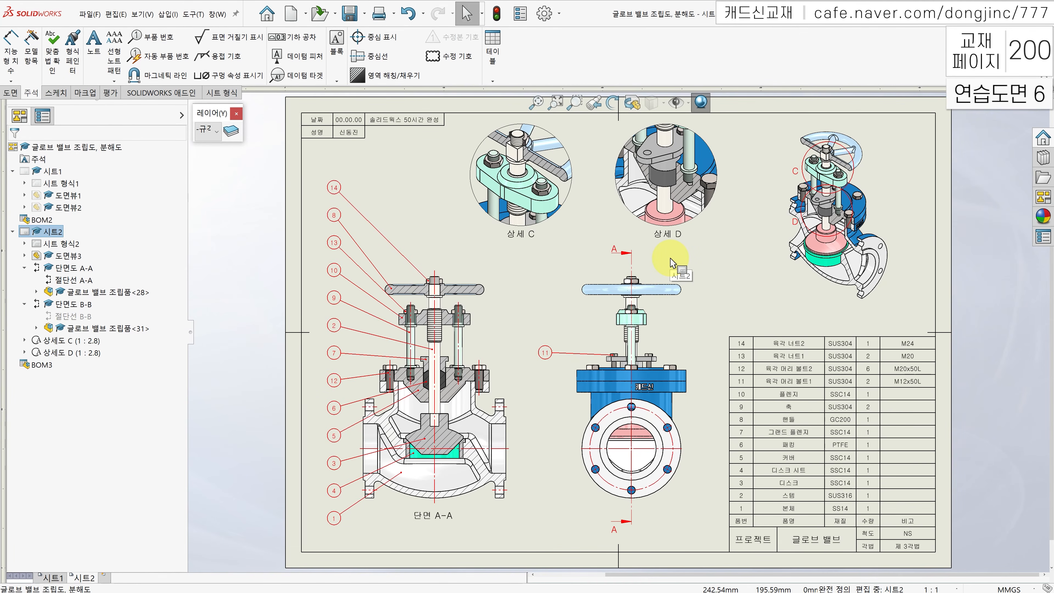
key(ctrl+s)
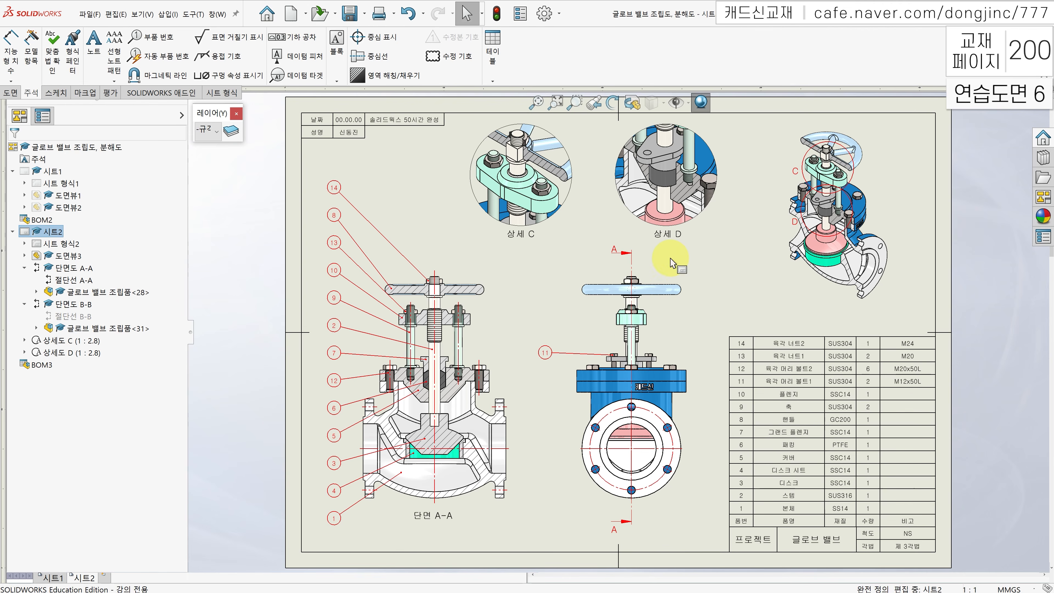